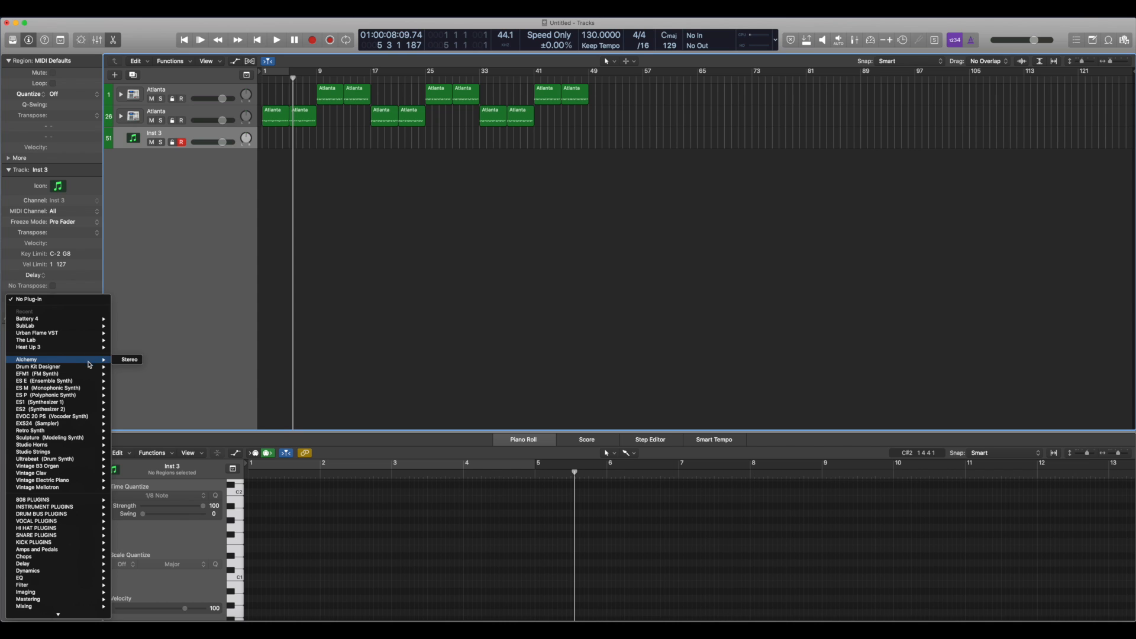
Load the Alchemy synthesizer in stereo as the instrument on the Inst 3 track.
mouse_move(67, 432)
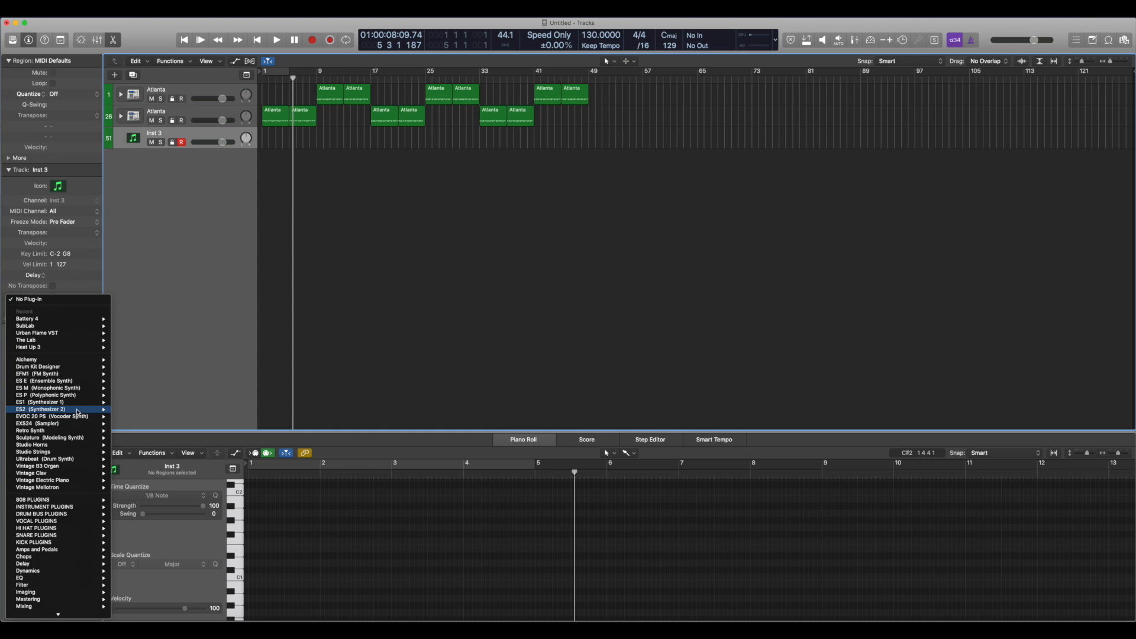
mouse_move(62, 389)
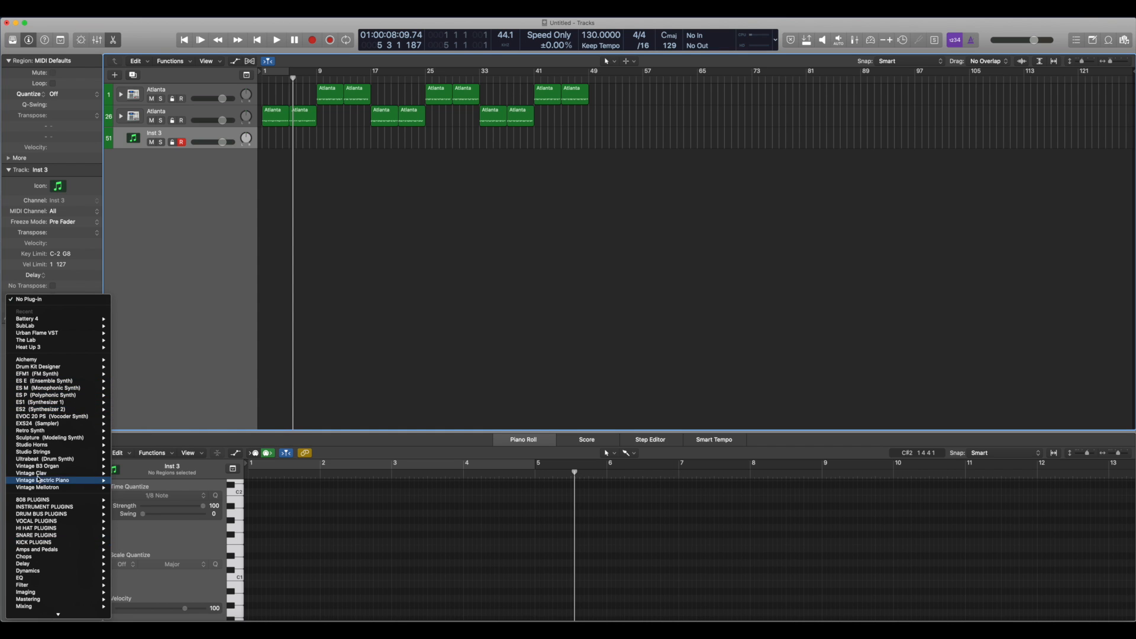
mouse_move(66, 482)
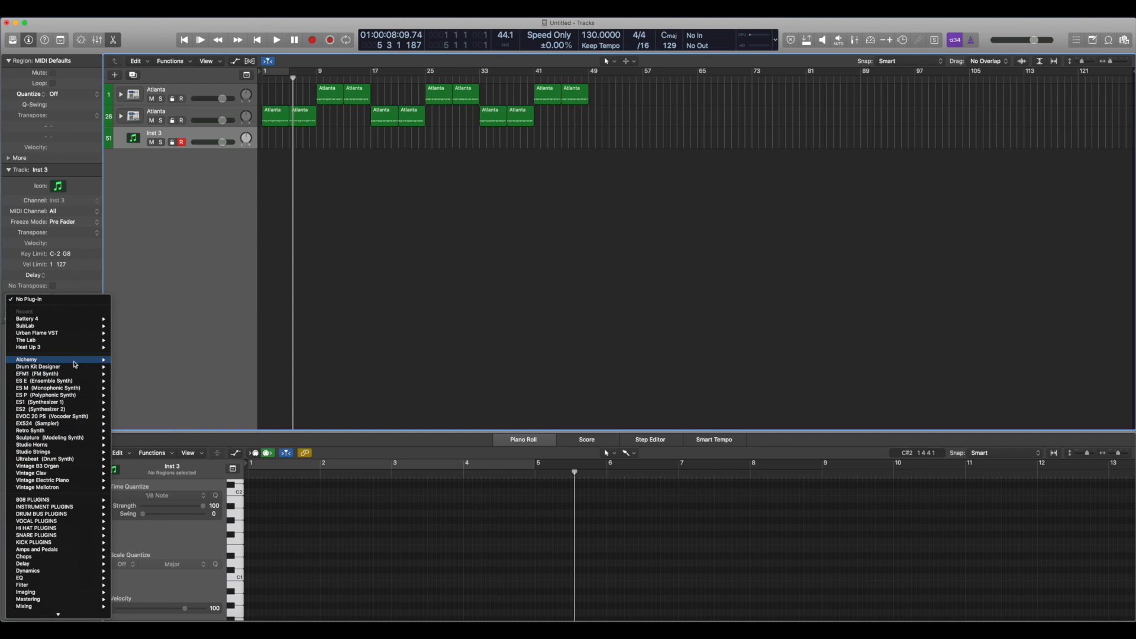
mouse_move(75, 365)
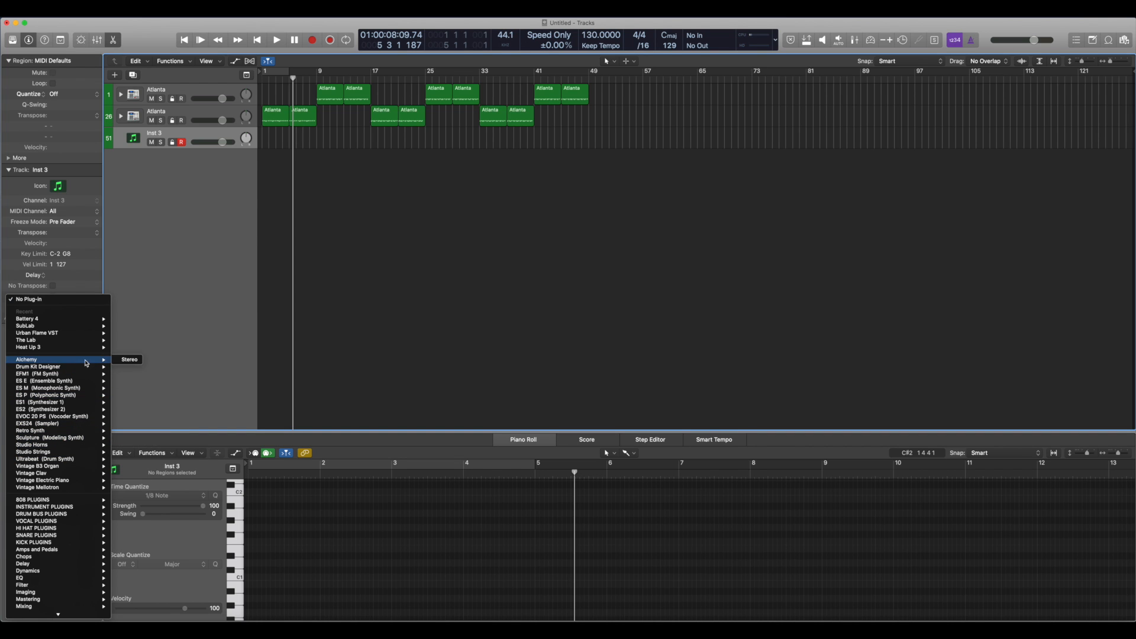
left_click(124, 362)
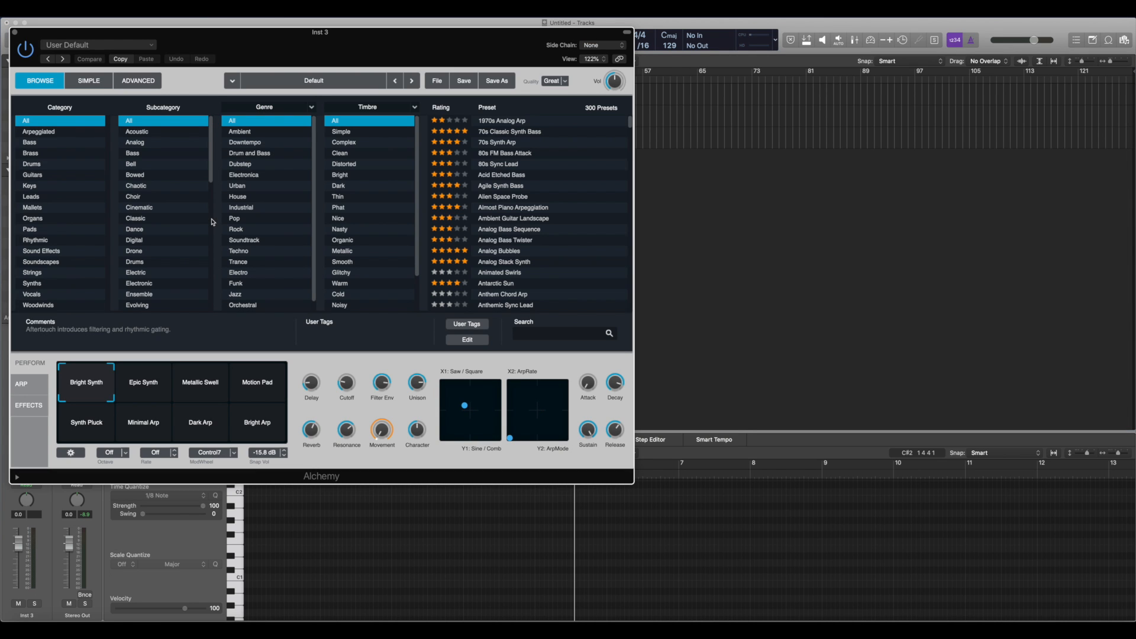
Sort the Alchemy presets by highest rating and load the Gamelan Bells preset.
left_click(465, 112)
scroll(541, 127, "down", 3)
scroll(541, 128, "up", 3)
scroll(541, 128, "down", 2)
scroll(541, 128, "up", 2)
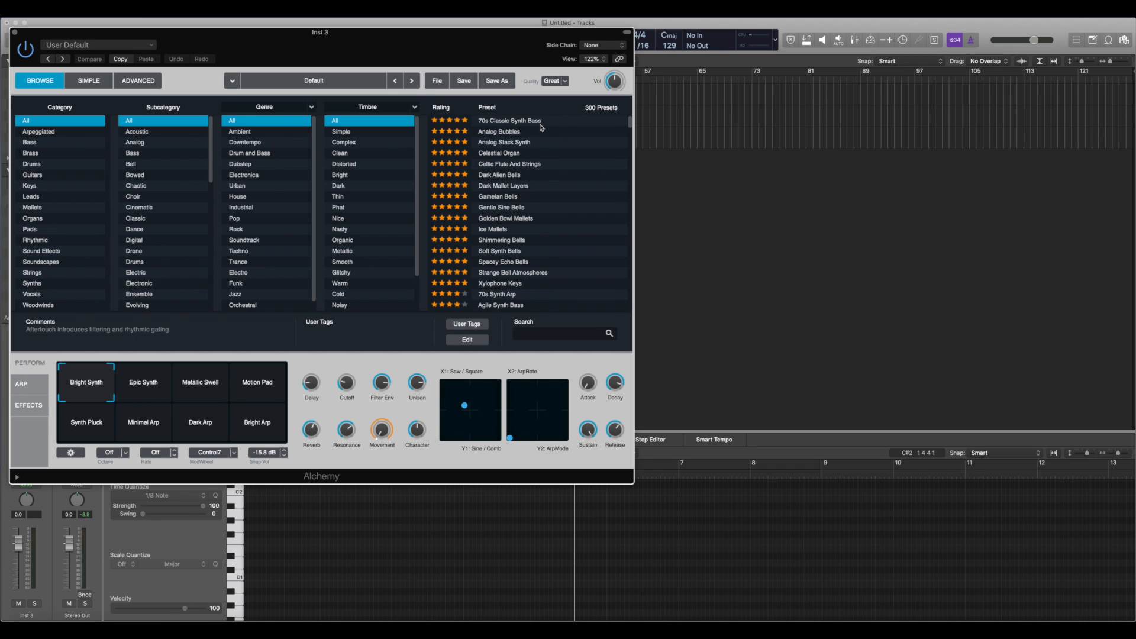
left_click(526, 197)
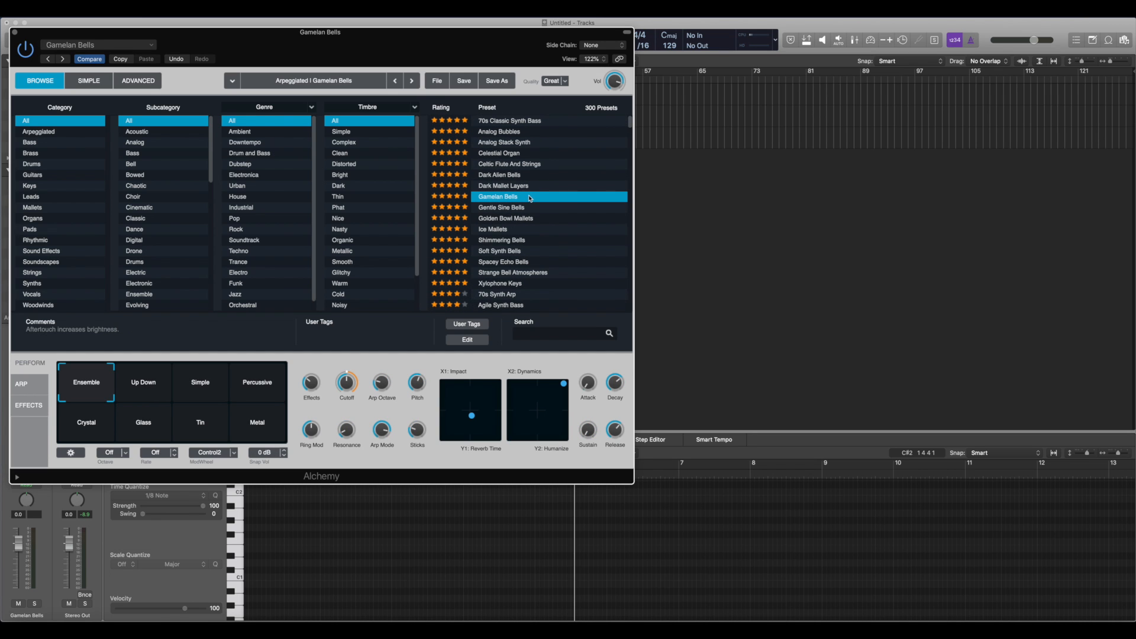
Move the Alchemy window clear of the track headers and piano keyboard, and audition Gamelan Bells on C1.
left_click_drag(435, 32, 929, 23)
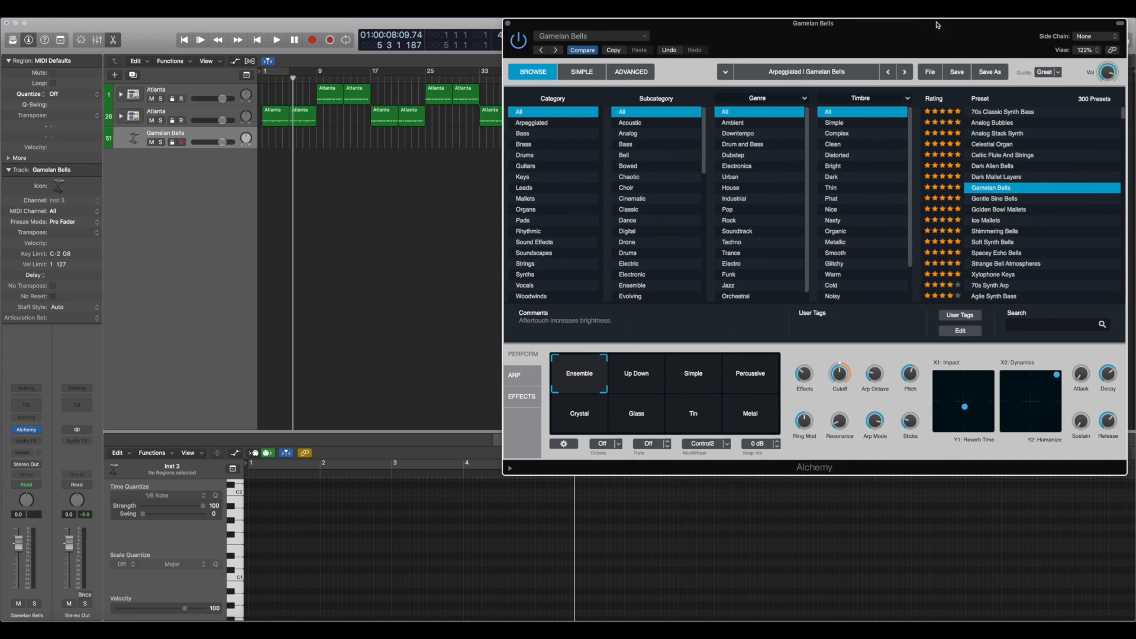
left_click(237, 578)
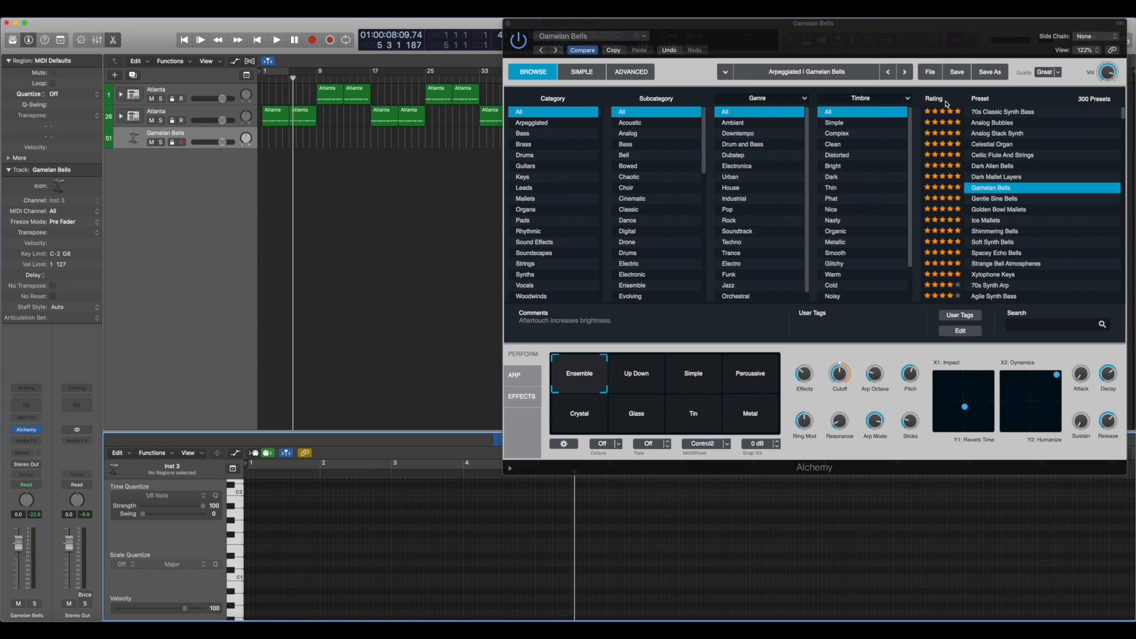
Find and load the Cloud Shimmer preset among the three-star presets and audition it with a few piano roll keys.
scroll(946, 149, "down", 3)
scroll(946, 149, "up", 3)
scroll(974, 136, "down", 20)
scroll(975, 136, "up", 15)
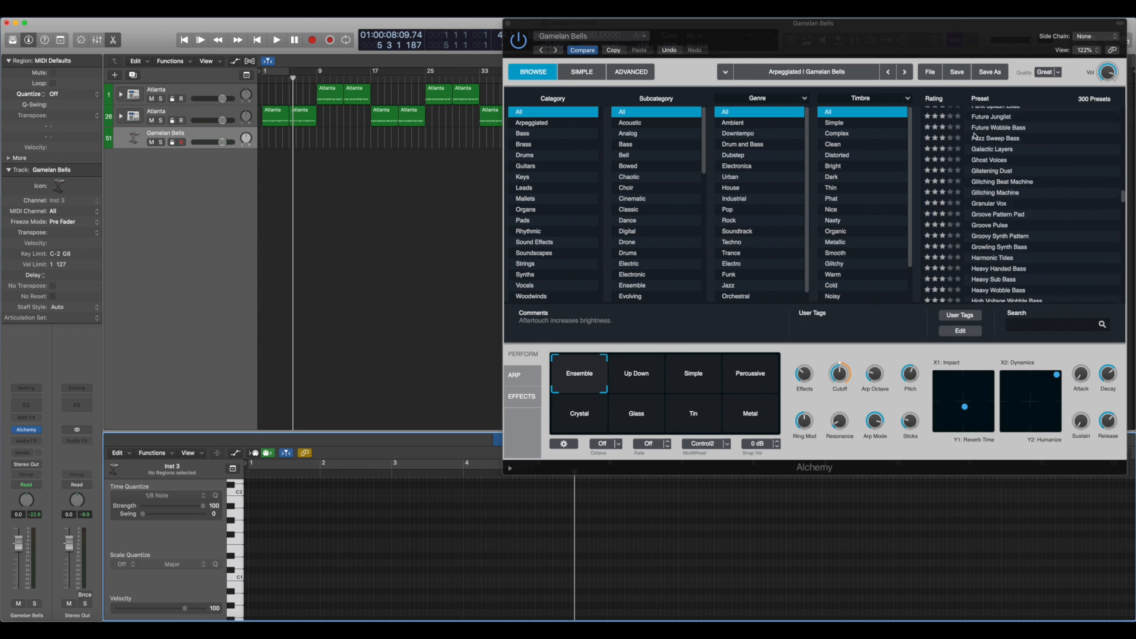
scroll(981, 239, "down", 3)
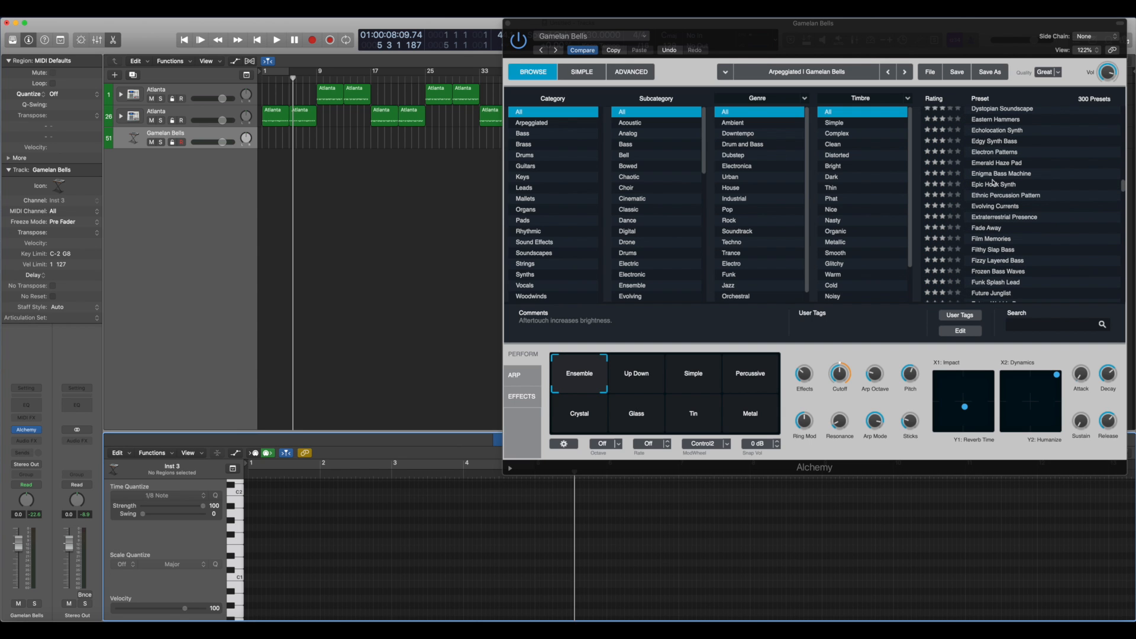
scroll(985, 182, "up", 3)
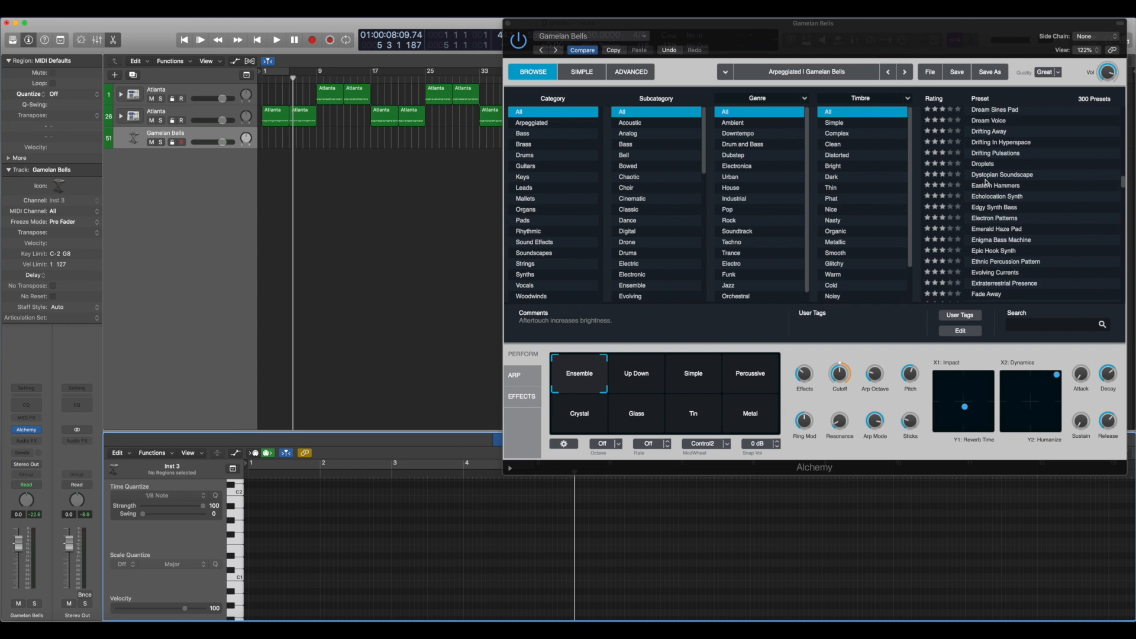
scroll(984, 182, "up", 6)
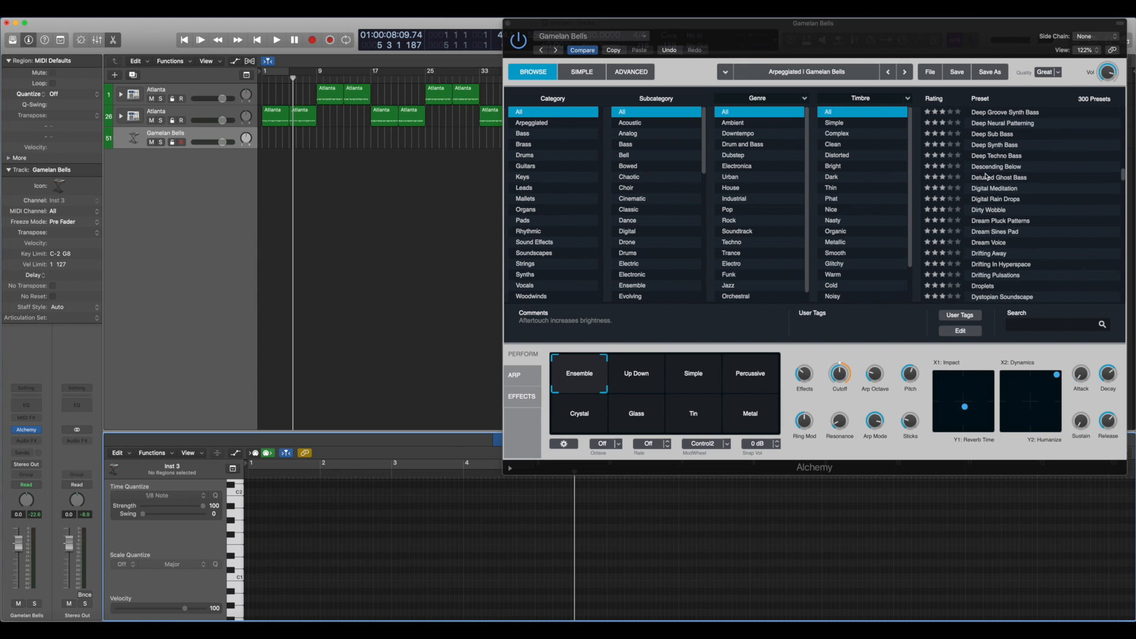
scroll(986, 176, "up", 8)
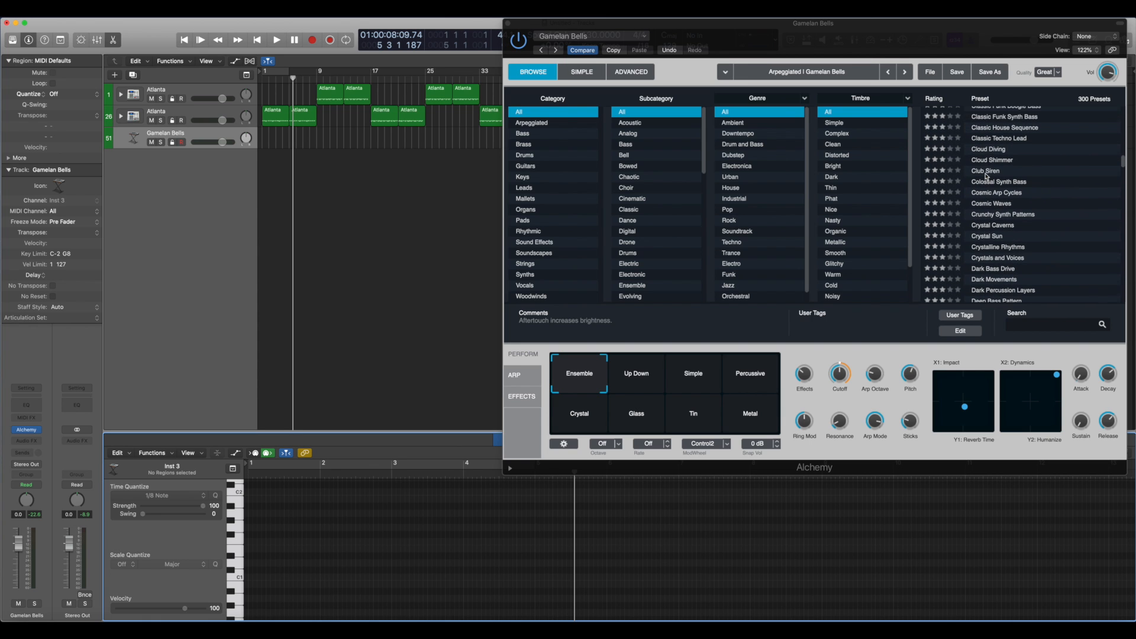
left_click(988, 160)
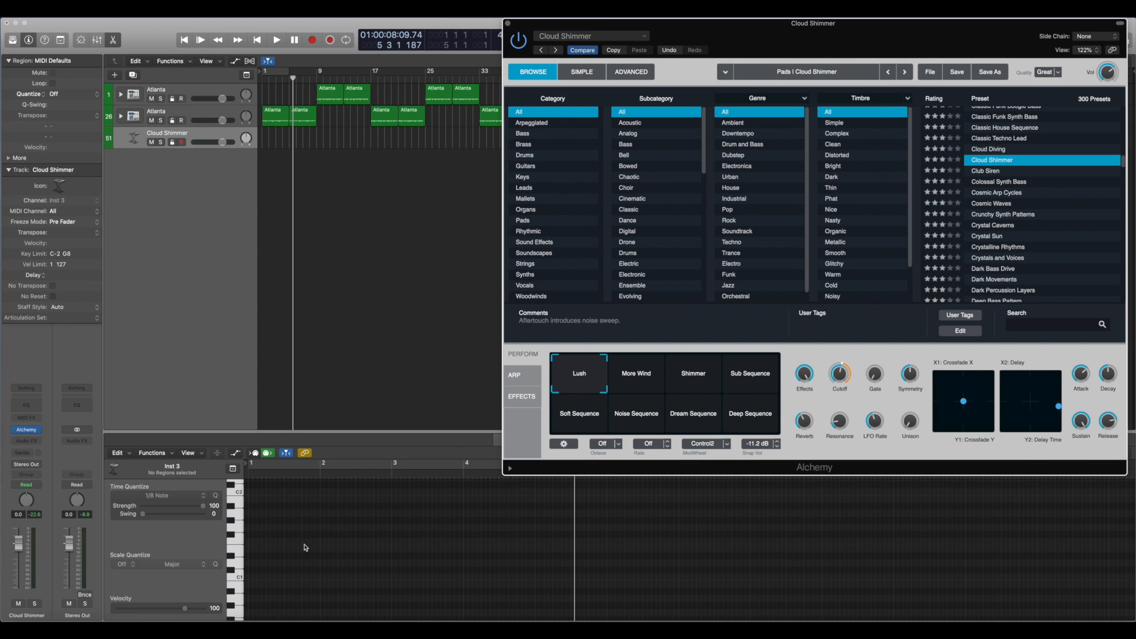
left_click(249, 578)
left_click(239, 540)
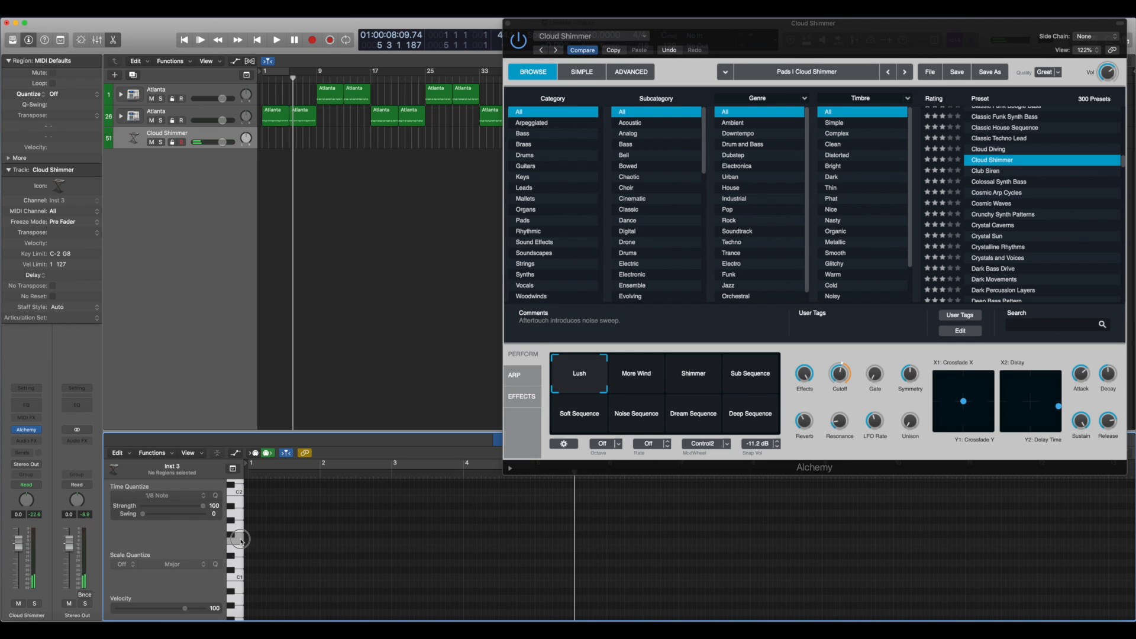
scroll(236, 526, "up", 5)
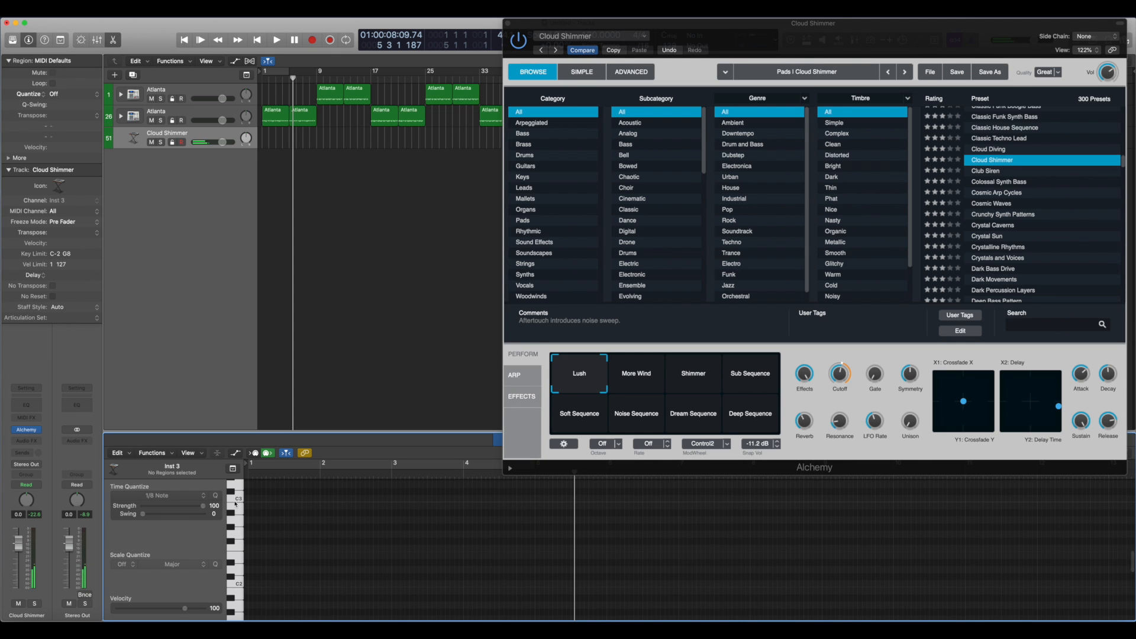
Load the Club Siren preset and audition it with several piano roll keys.
left_click(1040, 165)
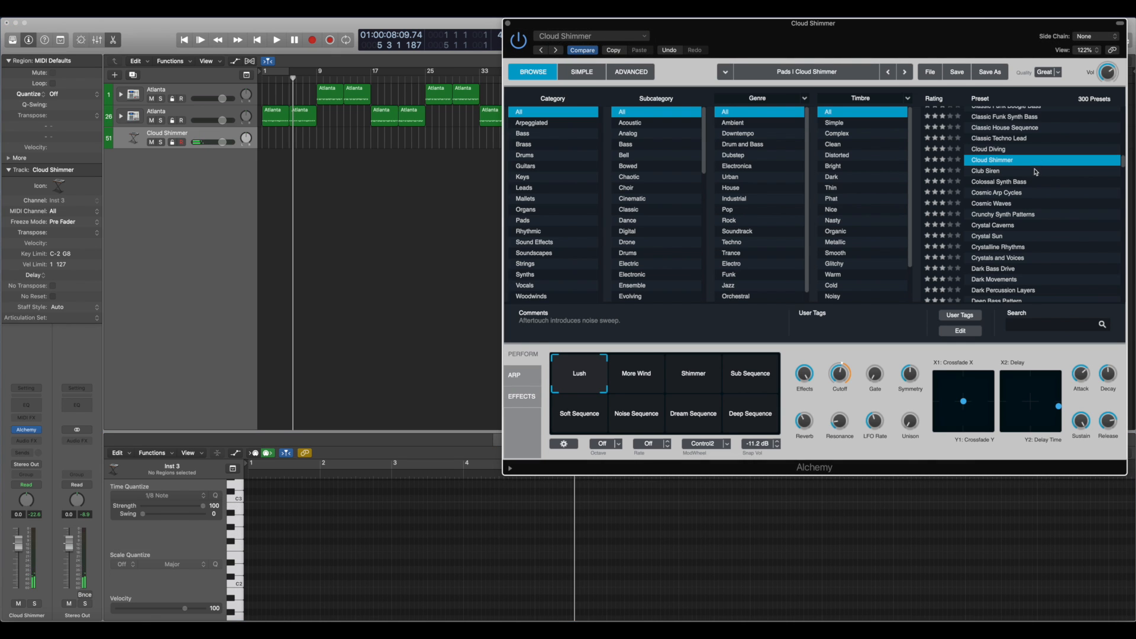
left_click(1035, 171)
left_click(243, 536)
left_click(240, 535)
left_click(239, 513)
left_click(238, 571)
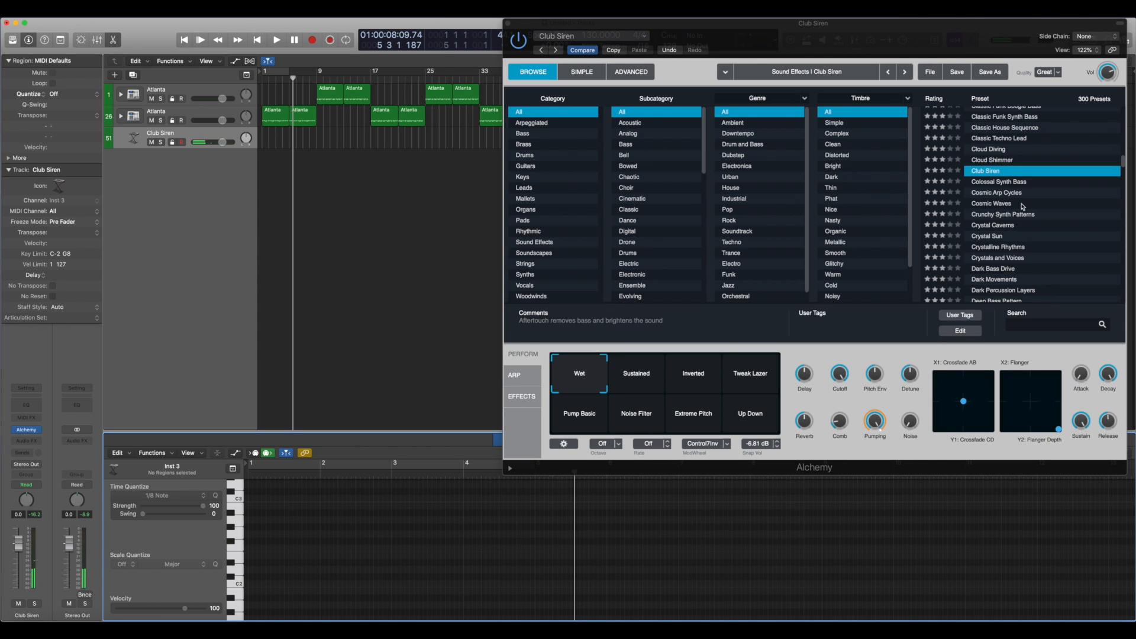
Load the Classic Funk Boogie Bass preset and audition it from the piano roll keyboard.
scroll(1023, 206, "up", 1)
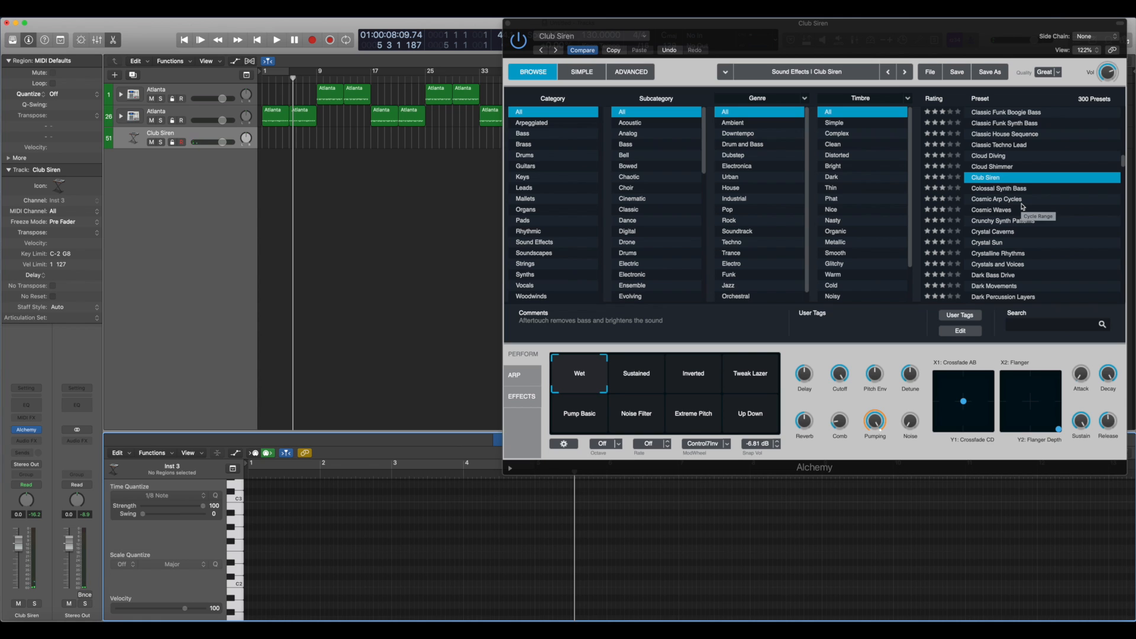
scroll(1034, 171, "up", 3)
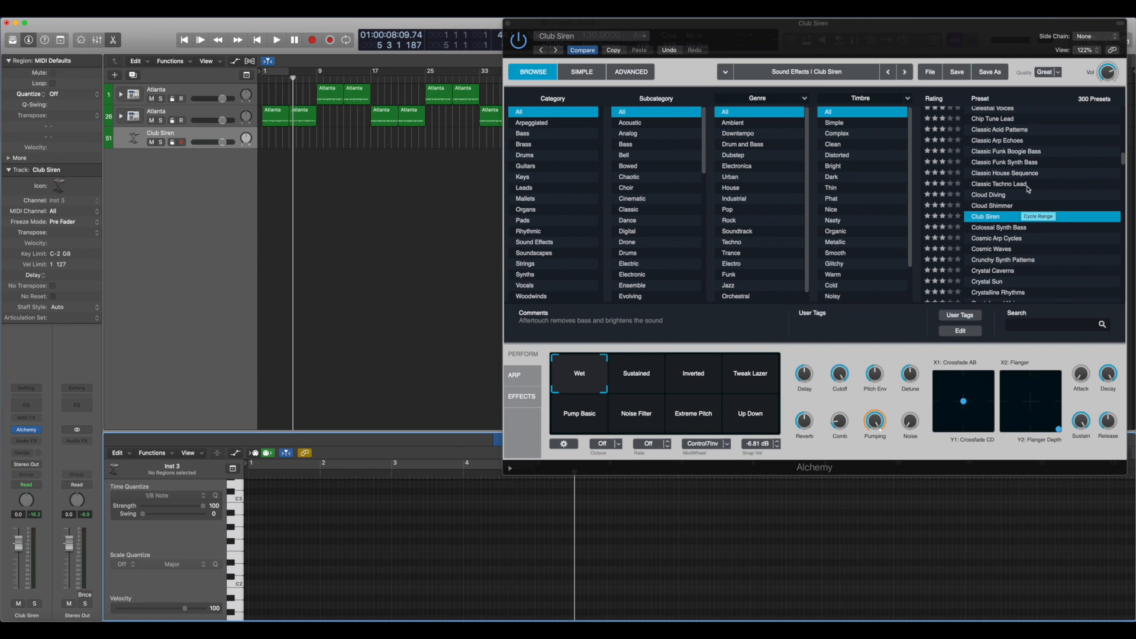
left_click(1028, 153)
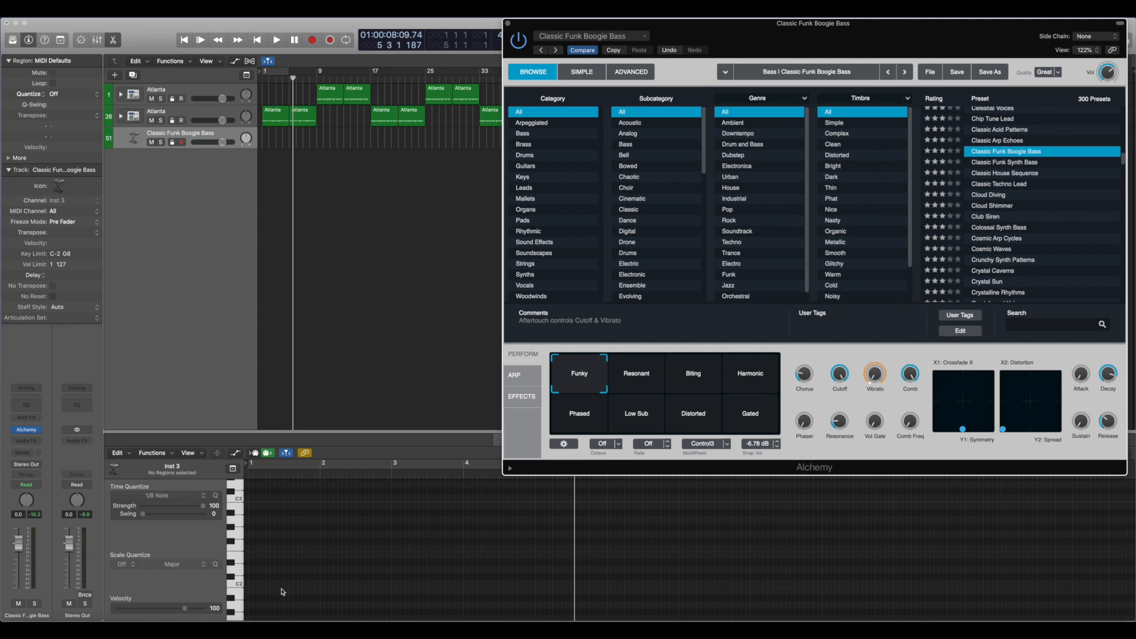
left_click(238, 575)
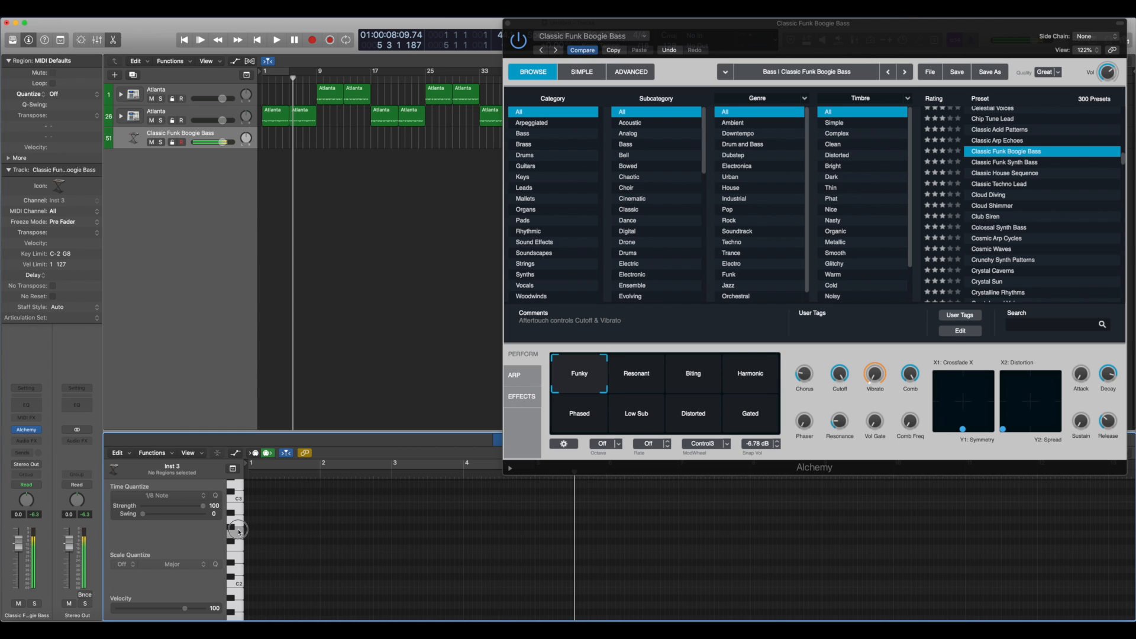
Load the Buzzing Metallic Lead preset and audition it from the piano roll keyboard.
scroll(1058, 172, "up", 4)
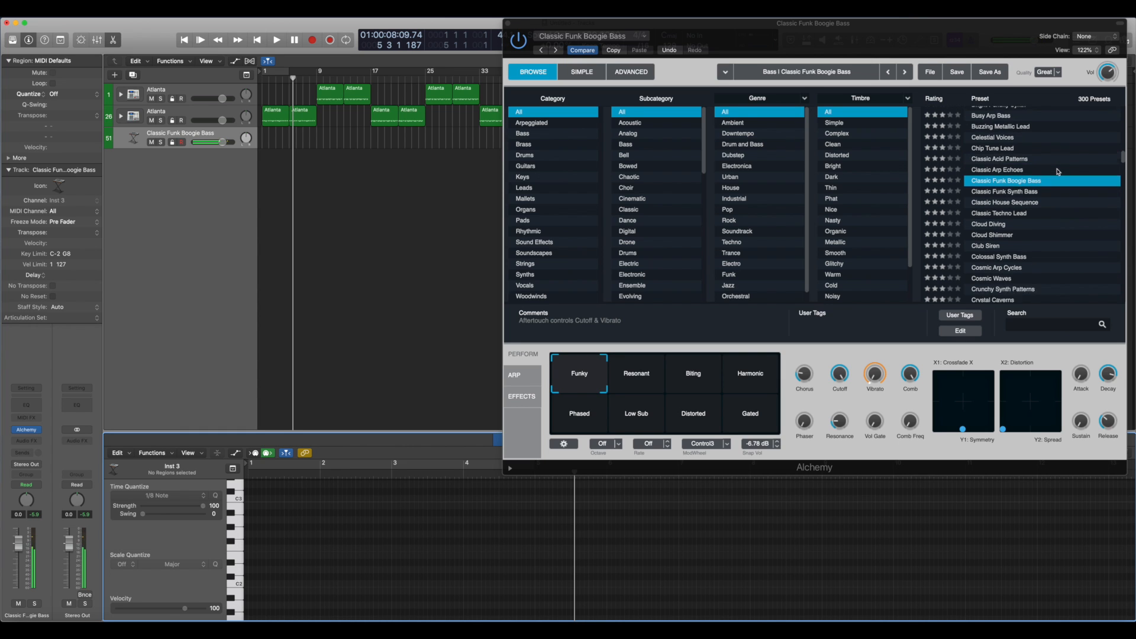
left_click(1024, 145)
left_click(248, 546)
left_click(241, 516)
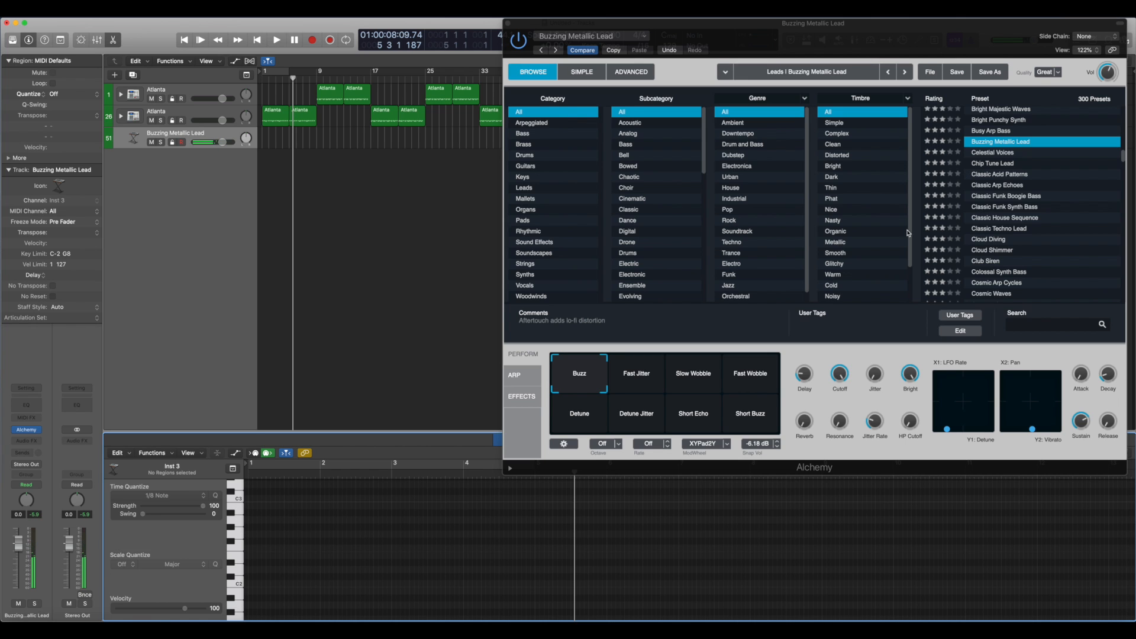
left_click(569, 74)
left_click(533, 74)
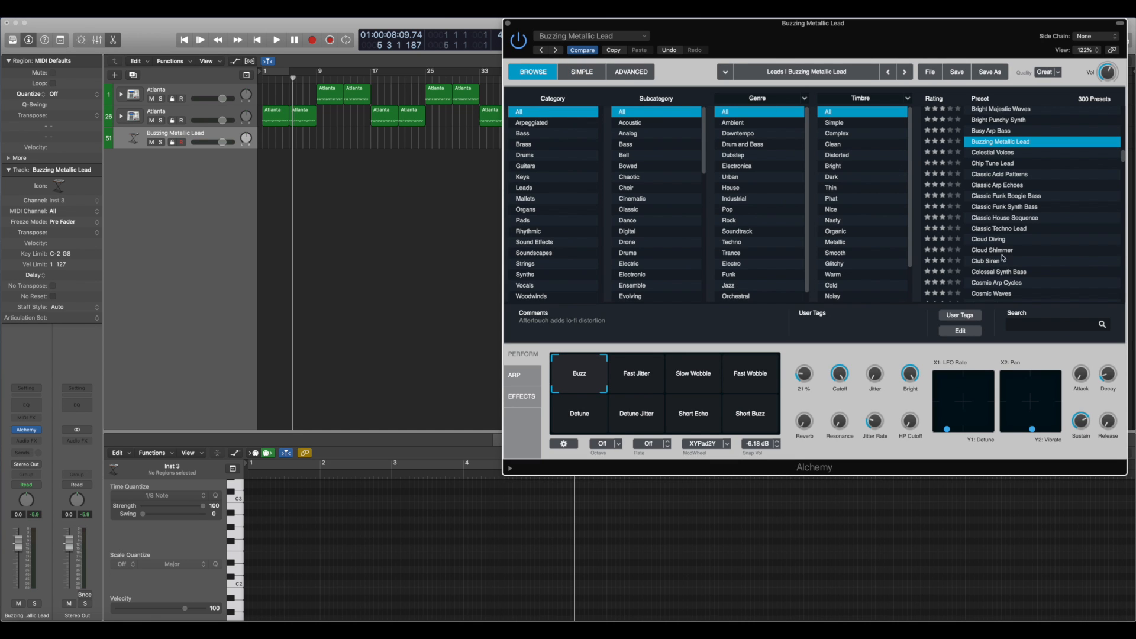
left_click(190, 113)
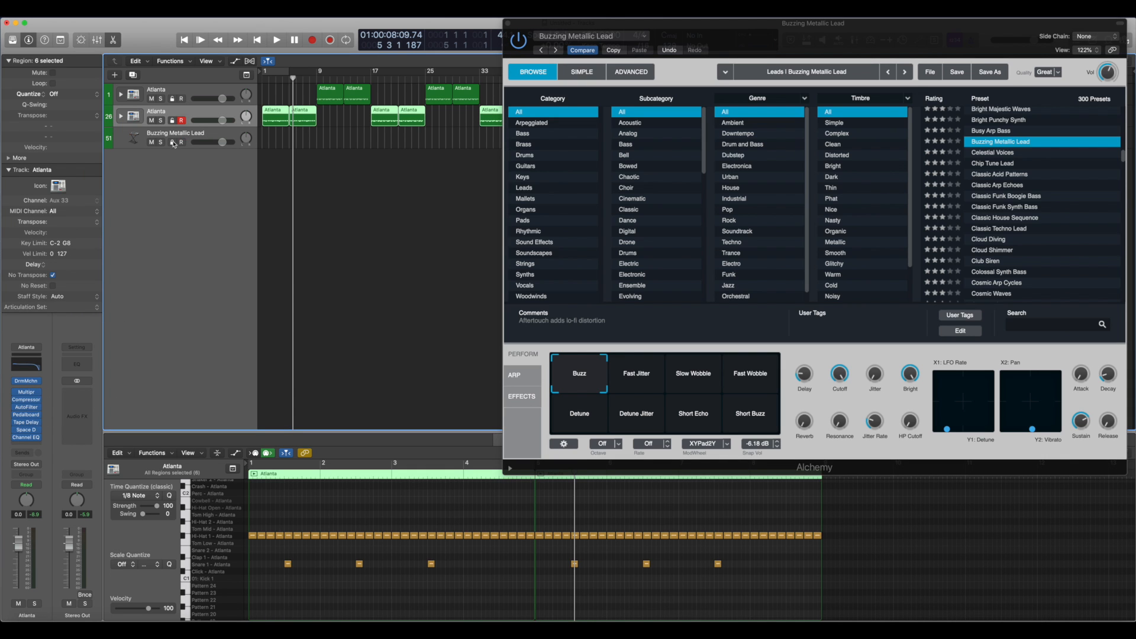
left_click(198, 132)
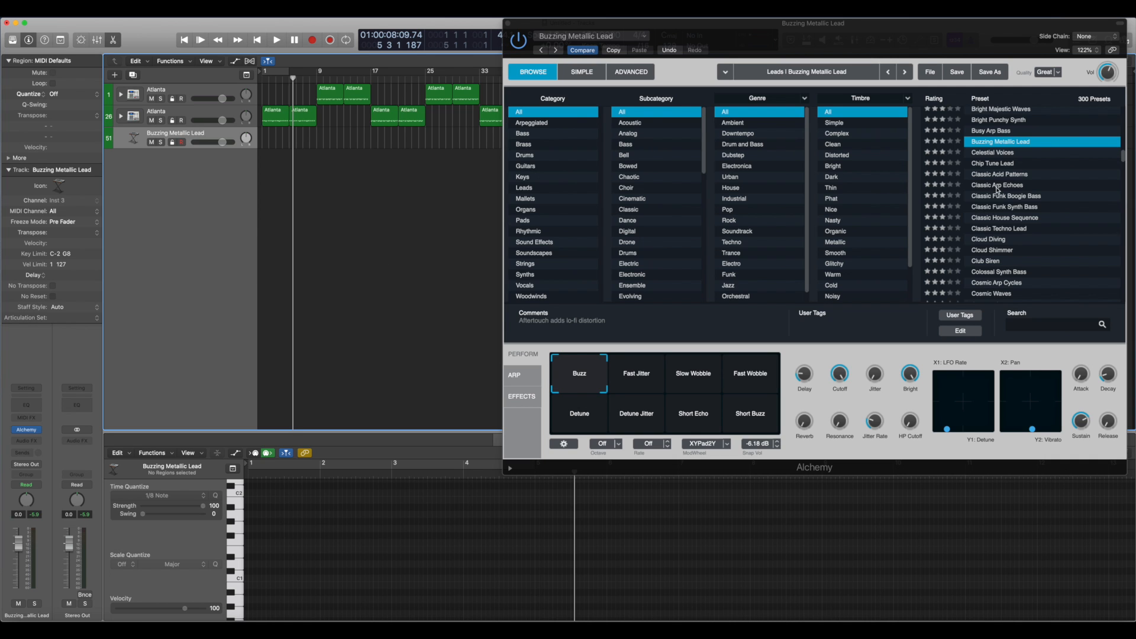
Load the five-star Gamelan Bells preset on the Alchemy track again.
scroll(998, 190, "up", 10)
scroll(1030, 121, "down", 1)
scroll(1021, 216, "down", 2)
scroll(1029, 186, "up", 1)
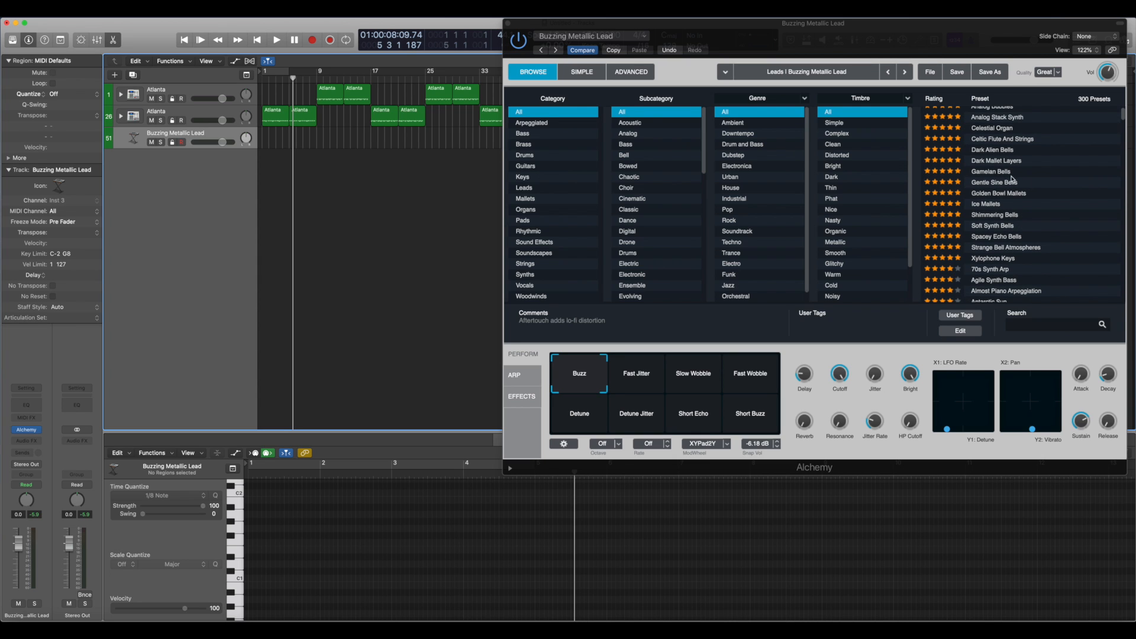
left_click(971, 172)
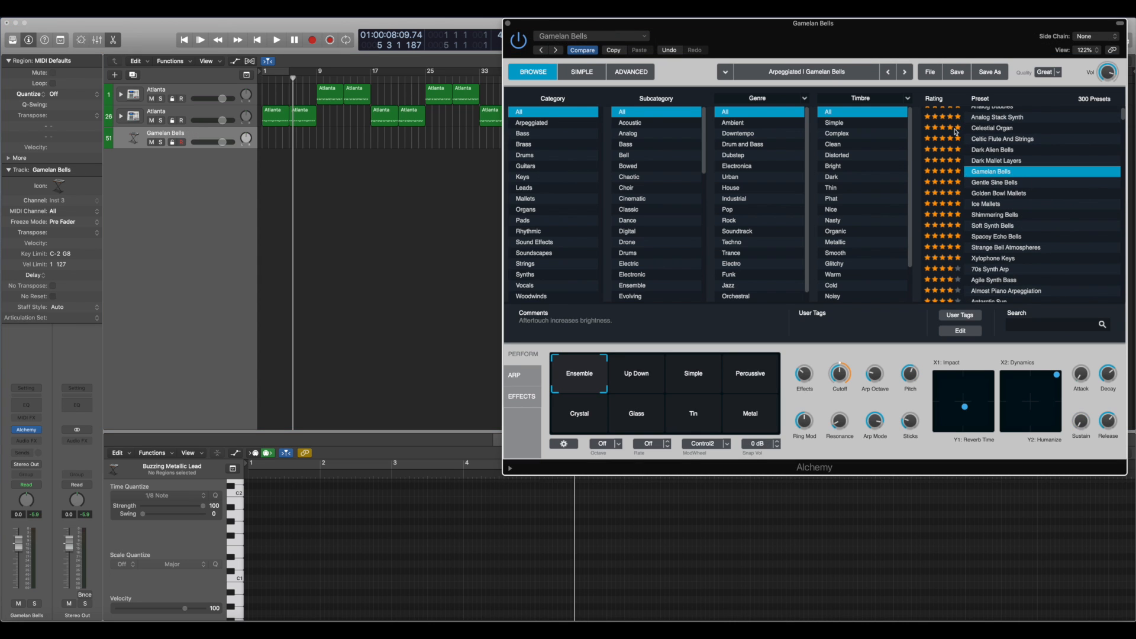
scroll(1031, 244, "up", 2)
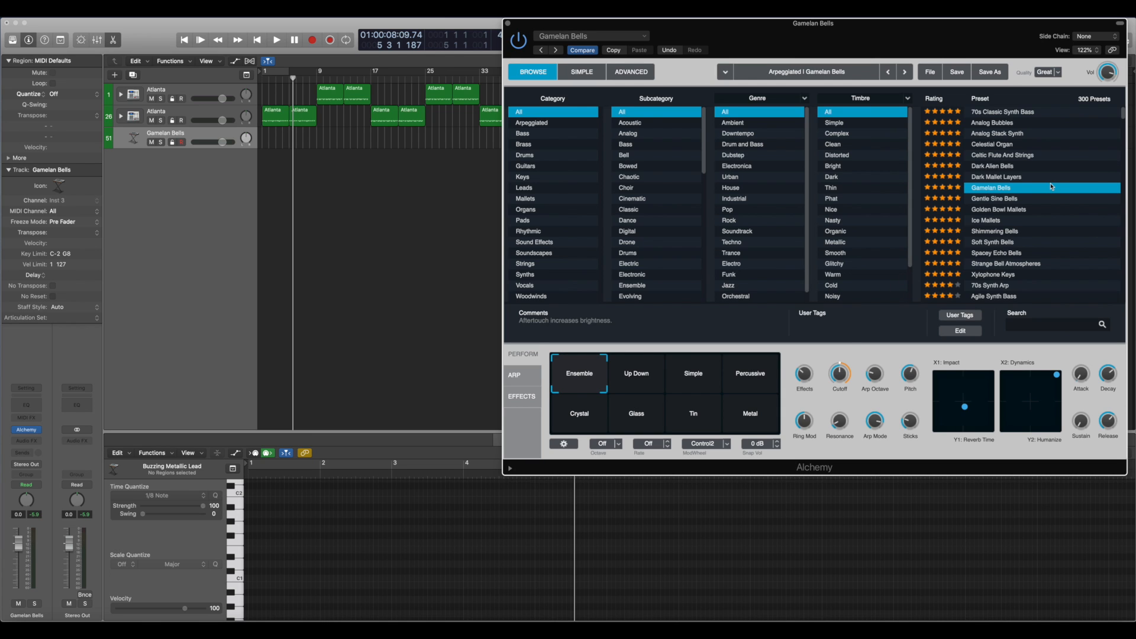
scroll(1050, 186, "down", 1)
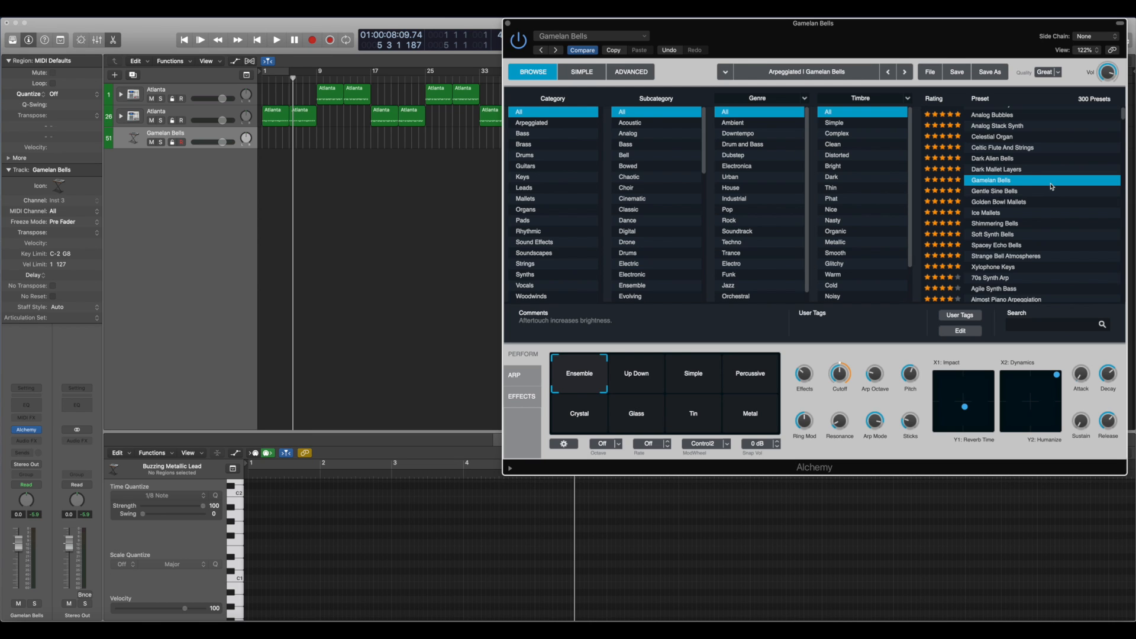
scroll(1051, 186, "up", 1)
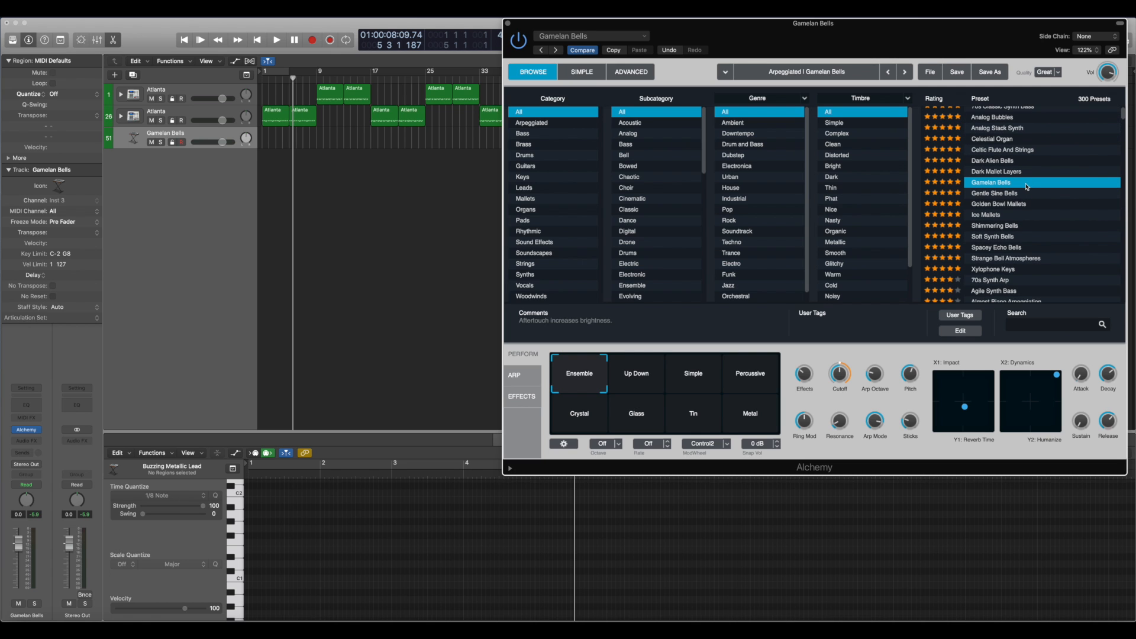
Draw a C1 note at the start of bar 1 on the Gamelan Bells track and lengthen it to about half a bar.
scroll(332, 571, "down", 2)
scroll(273, 568, "left", 2)
left_click(250, 555, "super")
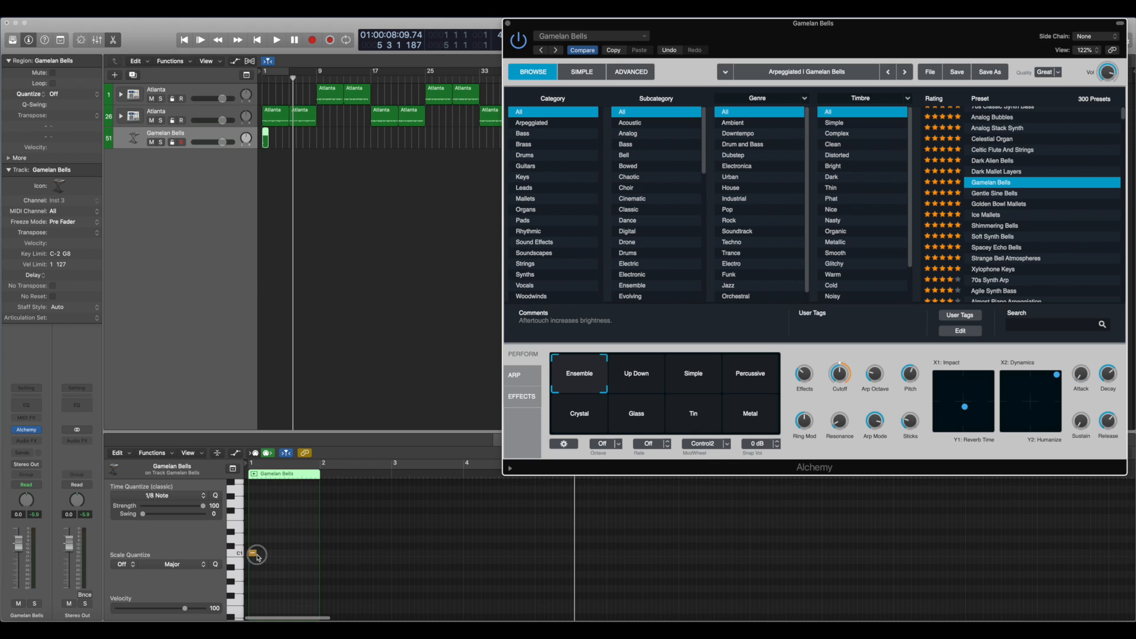
left_click(255, 554)
left_click_drag(255, 553, 283, 554)
scroll(263, 562, "up", 2)
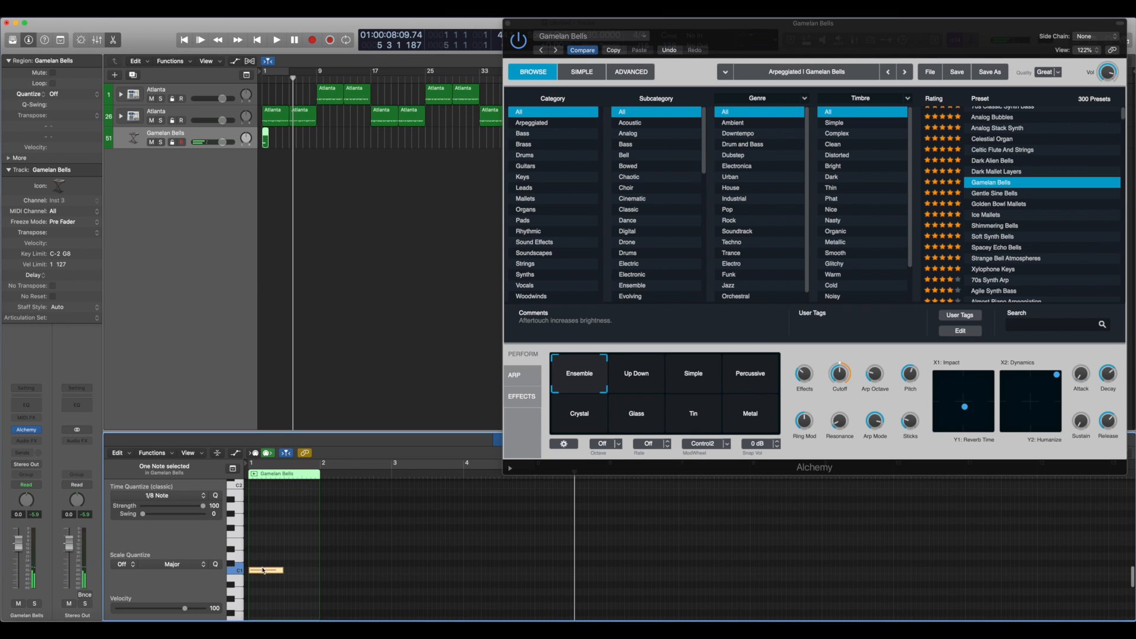
Move the note at the start of bar 1 up an octave to C2.
left_click_drag(264, 569, 263, 485)
scroll(327, 520, "up", 3)
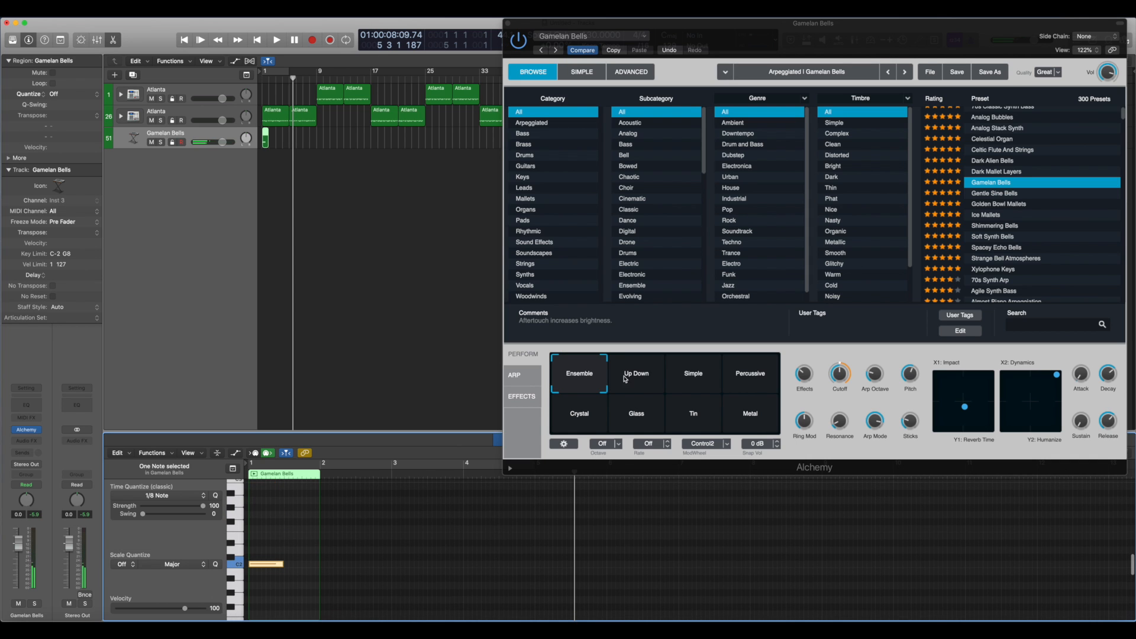
Load the Soft Synth Bells preset and audition it with the C2 note in the piano roll.
scroll(1004, 218, "down", 1)
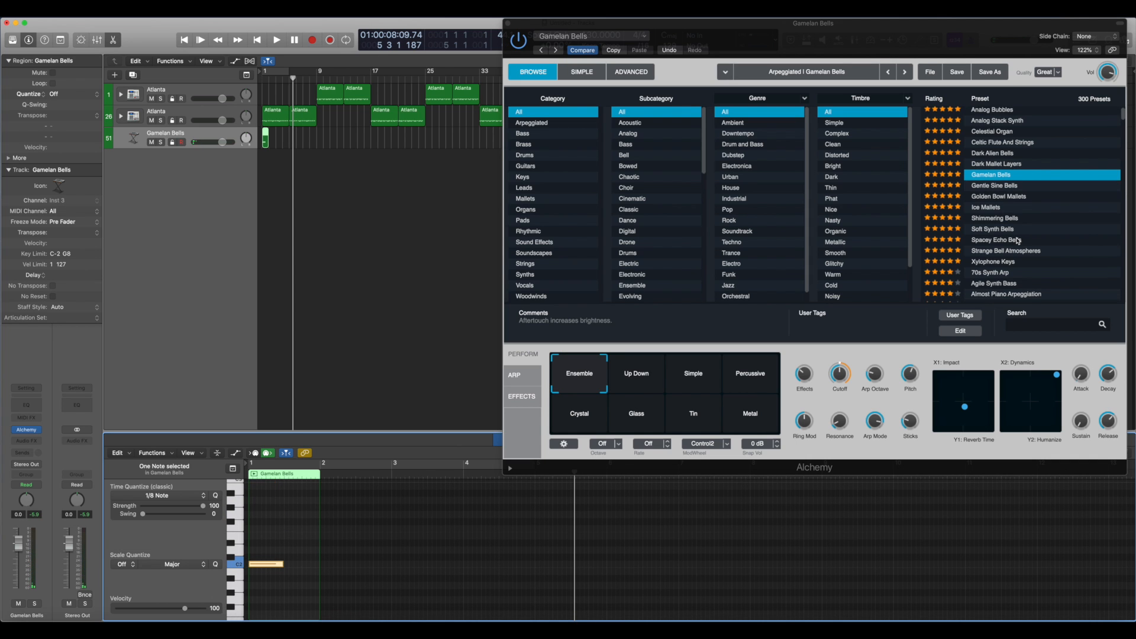
left_click(1019, 231)
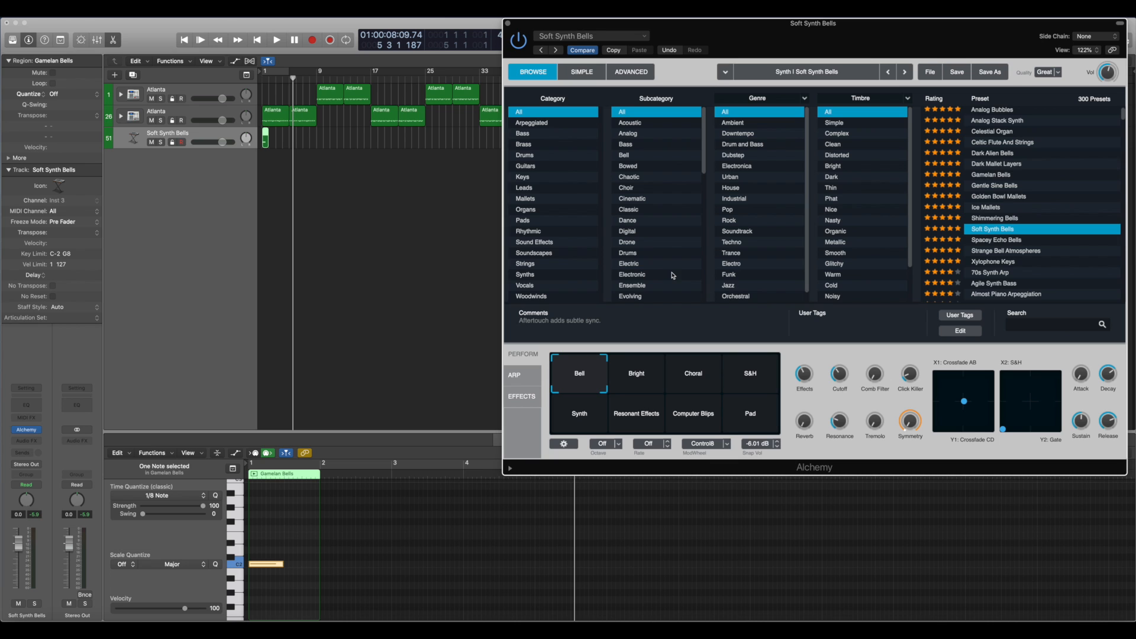
left_click(283, 579)
left_click(274, 565)
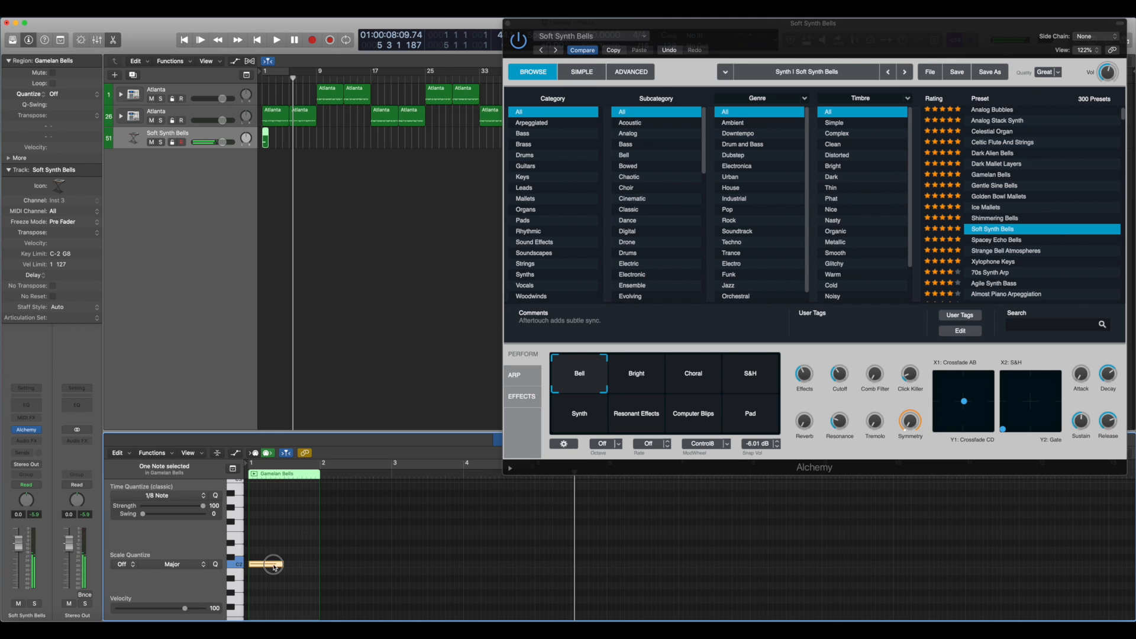
Load the five-star Dark Alien Bells preset and play the C2 note back together with the drums.
left_click(334, 541)
scroll(997, 171, "up", 1)
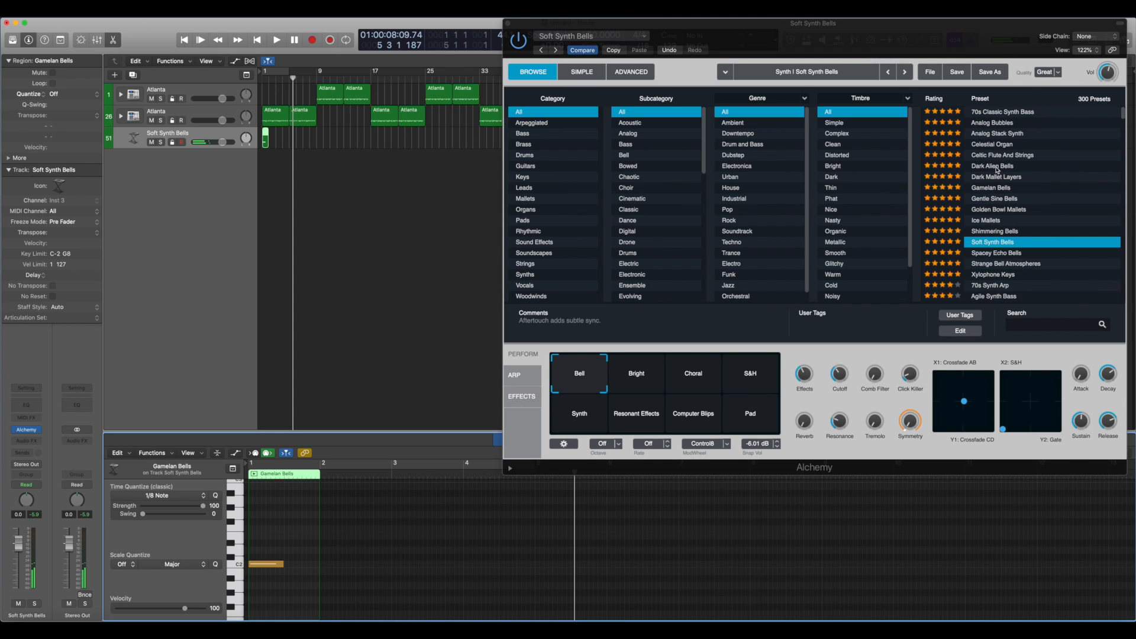
scroll(997, 237, "down", 10)
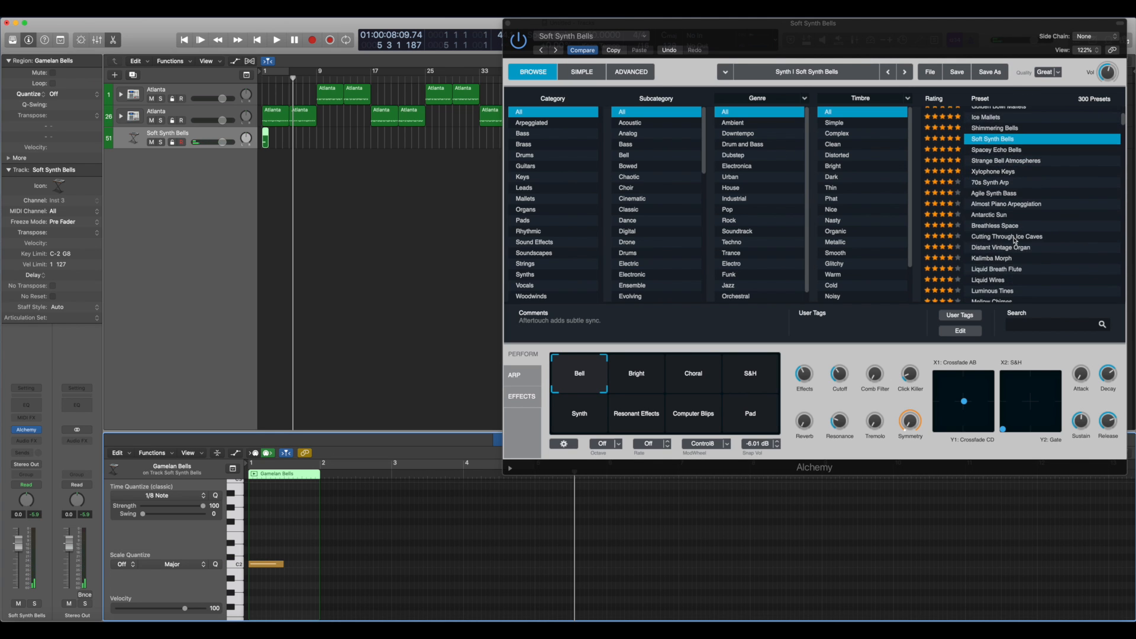
scroll(1014, 239, "up", 10)
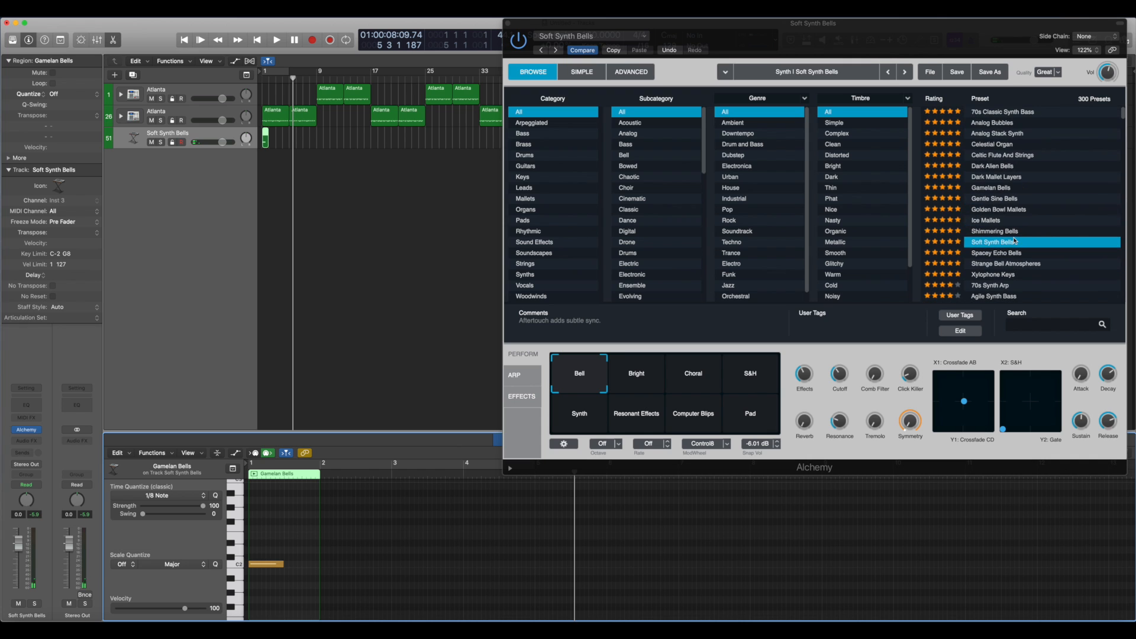
left_click(1008, 166)
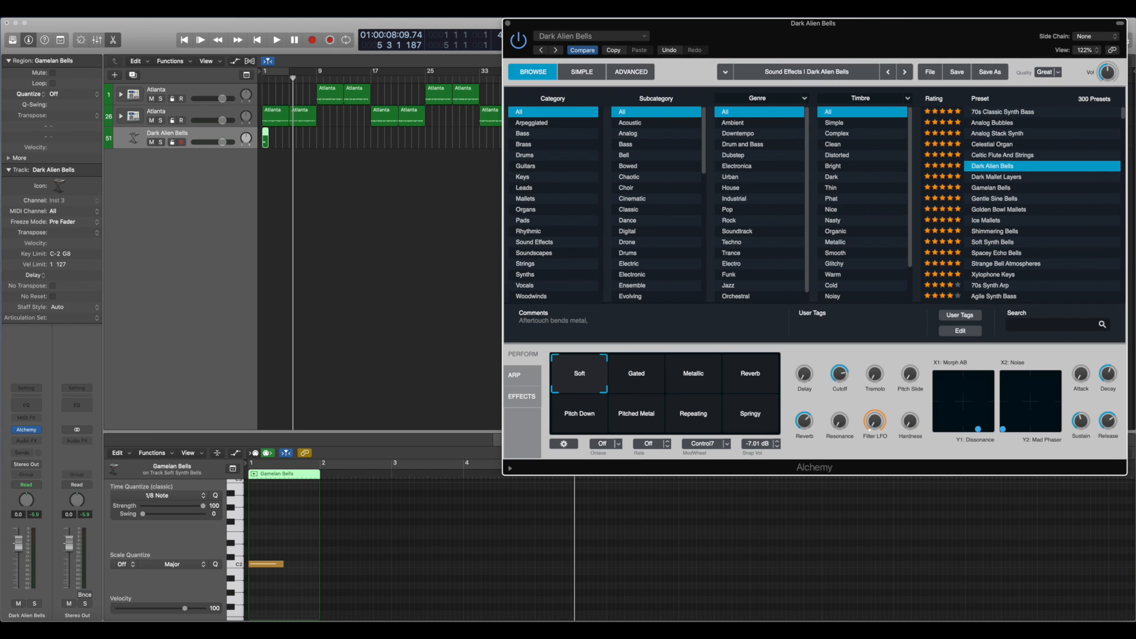
double_click(258, 565)
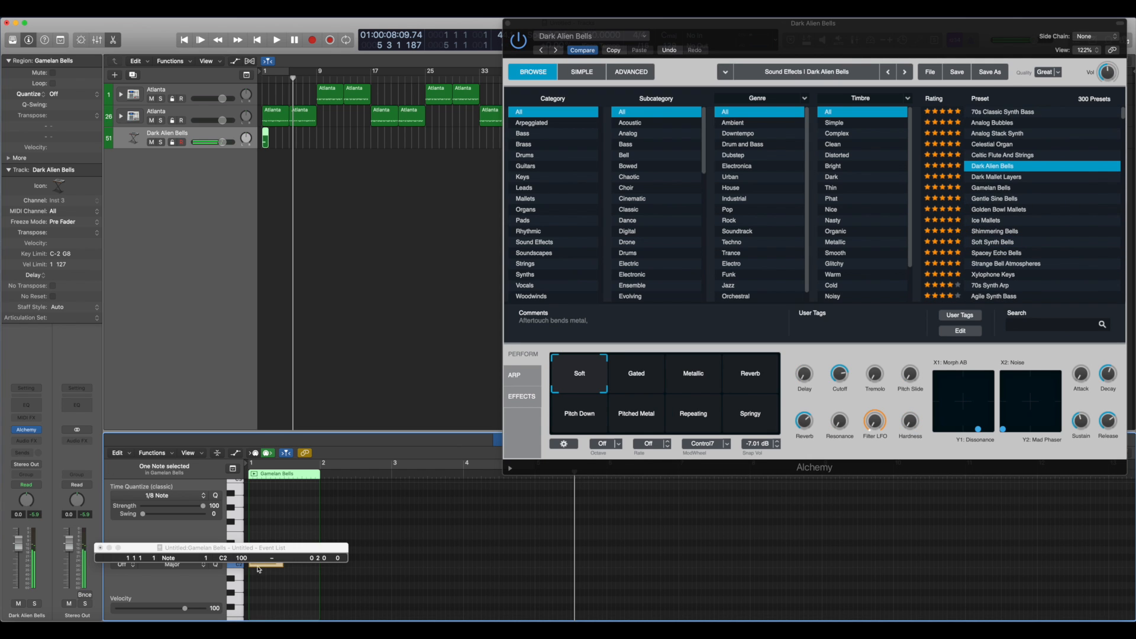
left_click(99, 548)
left_click(271, 546)
key("space")
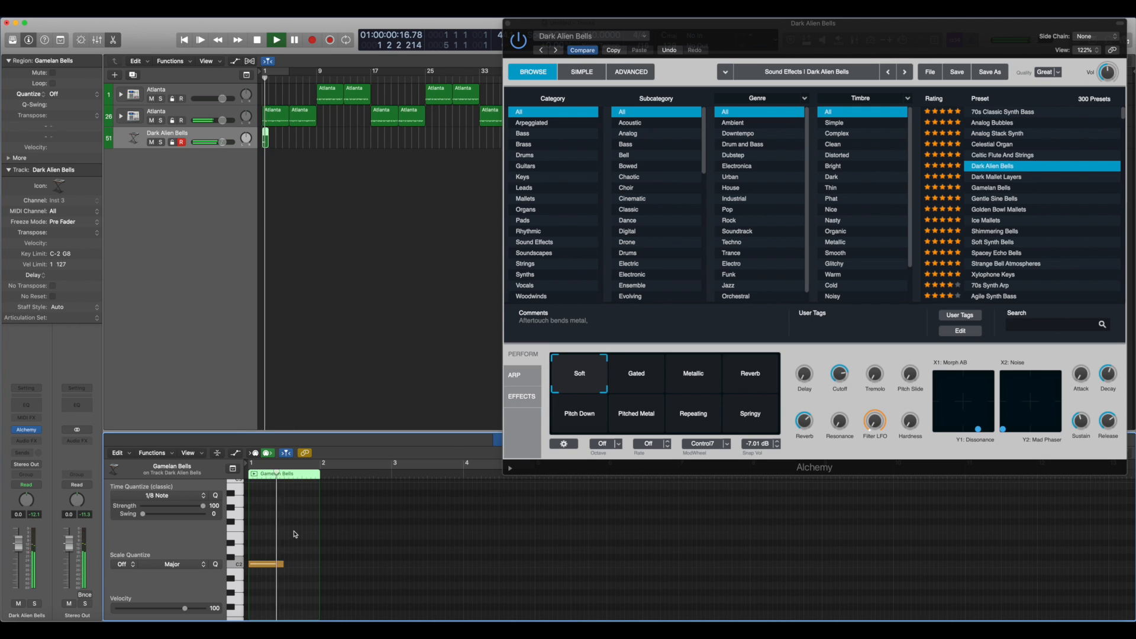
Extend the bells region to three bars and add a C2 note about half a bar long at the start of bar 3.
left_click_drag(320, 571, 464, 580)
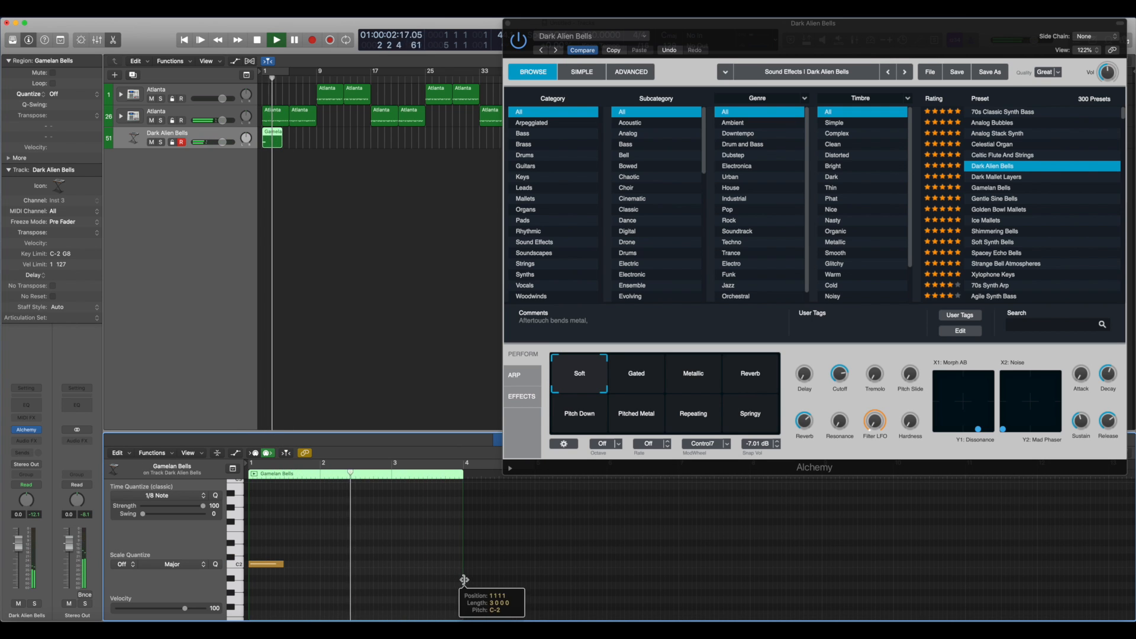
left_click(395, 564)
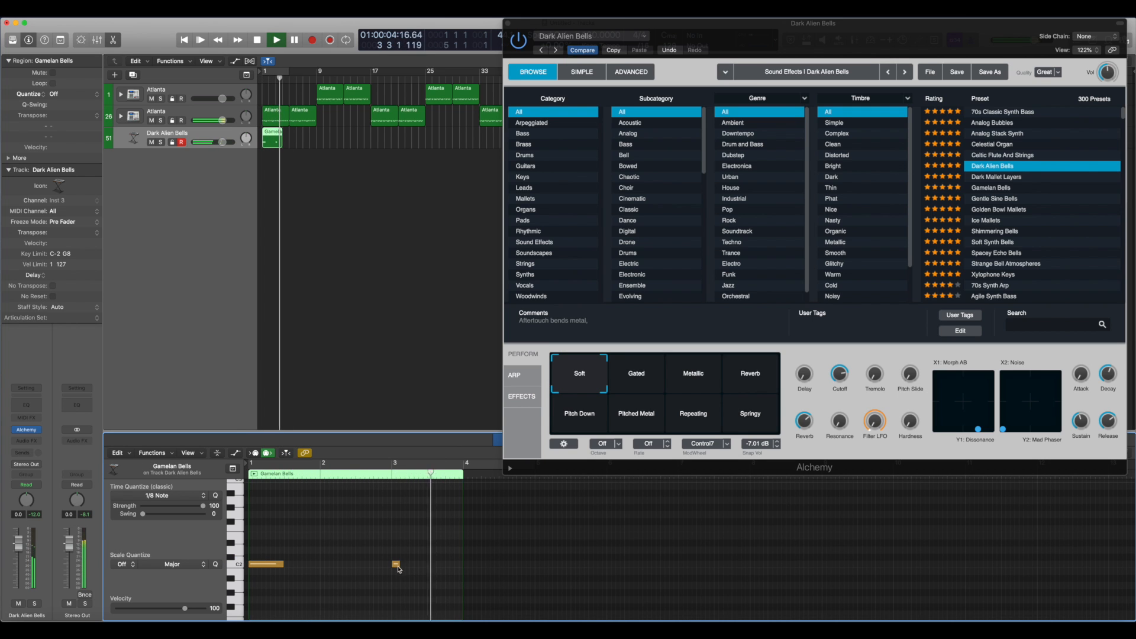
left_click_drag(401, 567, 415, 569)
key("space")
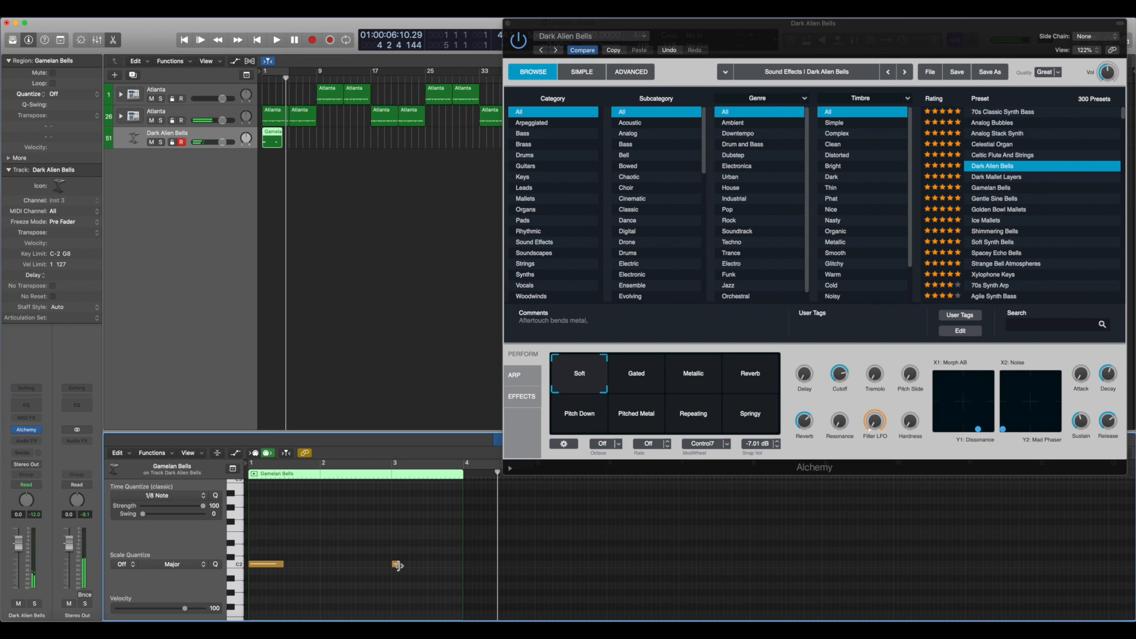
left_click(397, 566)
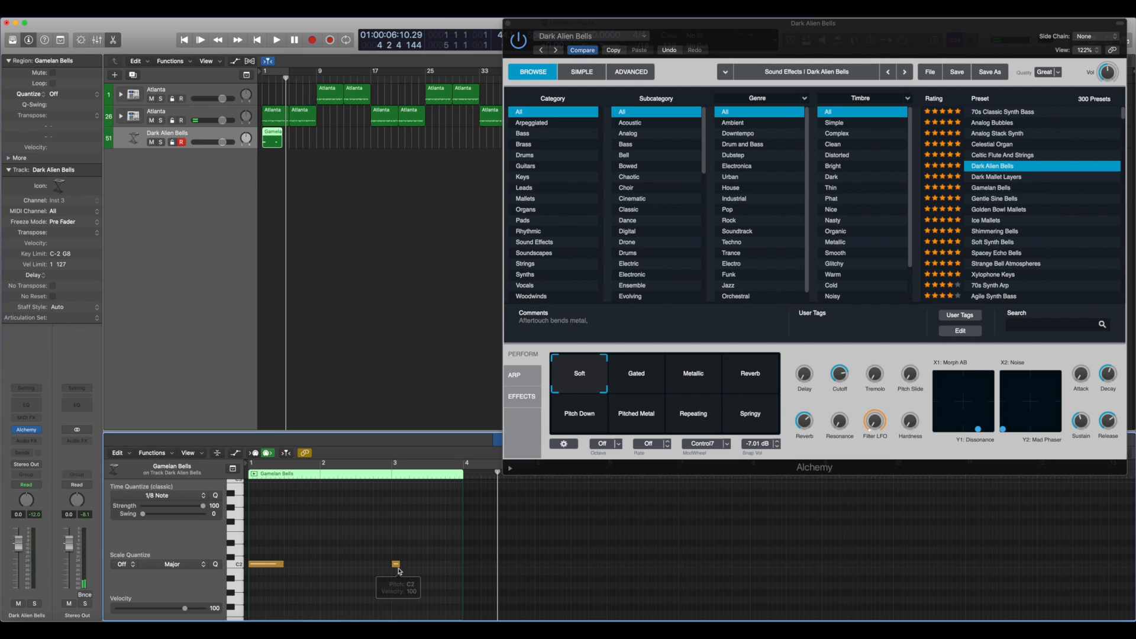
left_click(397, 566)
left_click_drag(397, 566, 429, 572)
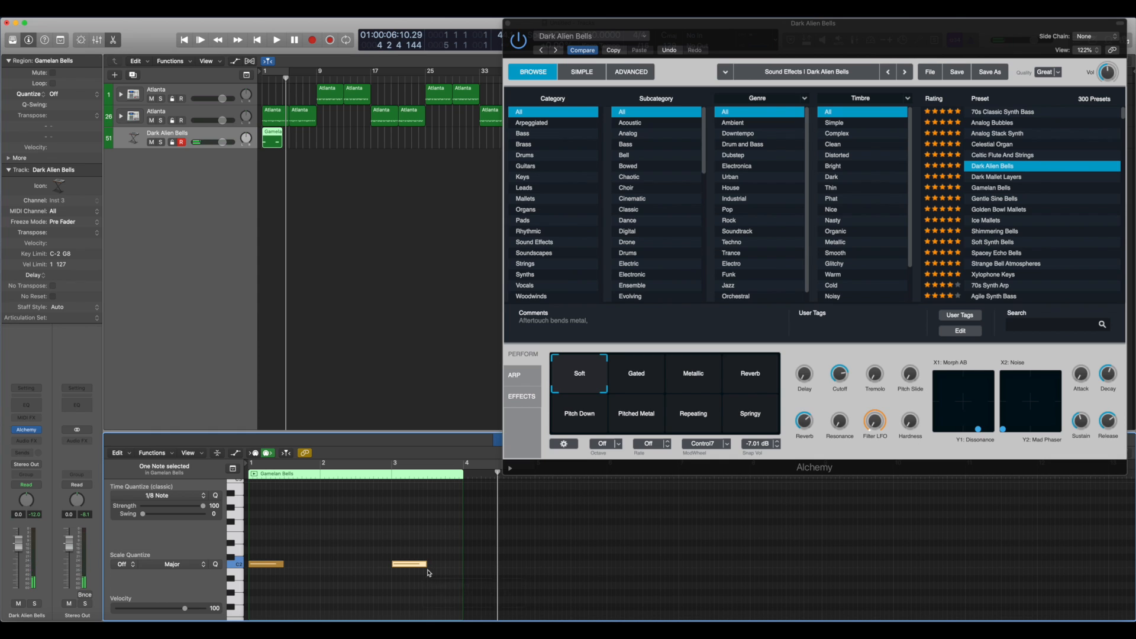
Lengthen the bells region to four bars in the arrangement and play it from the beginning.
left_click(314, 211)
key("super+Right")
key("super+Right")
key("super+Right")
key("super+Right")
key("super+Right")
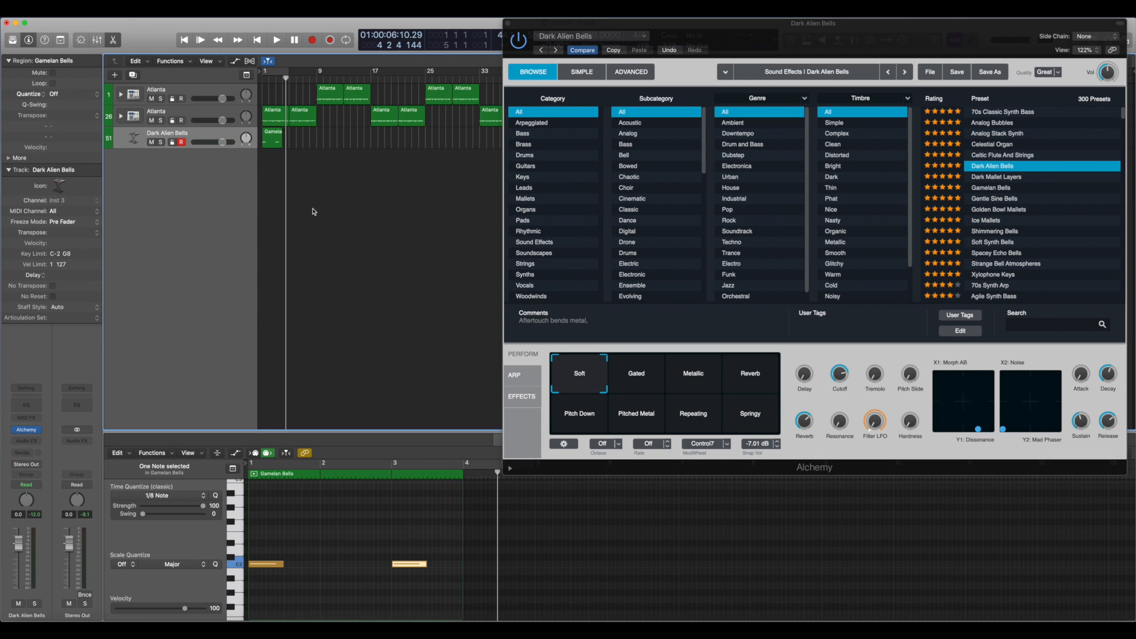
left_click_drag(315, 142, 335, 142)
key("Return")
key("space")
left_click(345, 567)
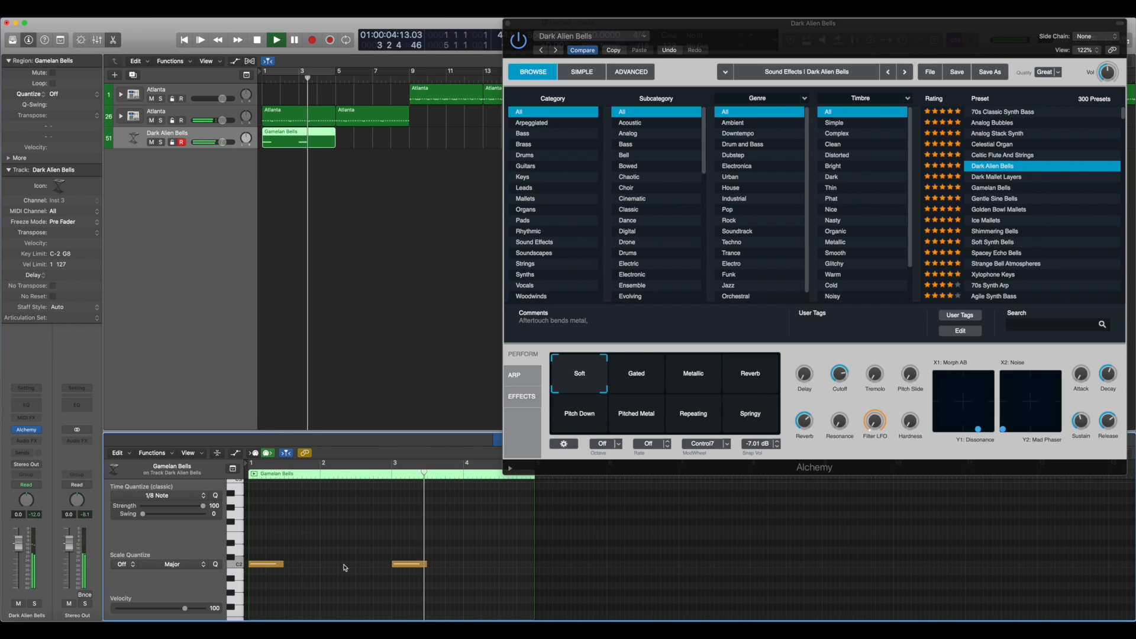
Loop the four-bar bells region and listen to it against the drums.
scroll(372, 561, "up", 1)
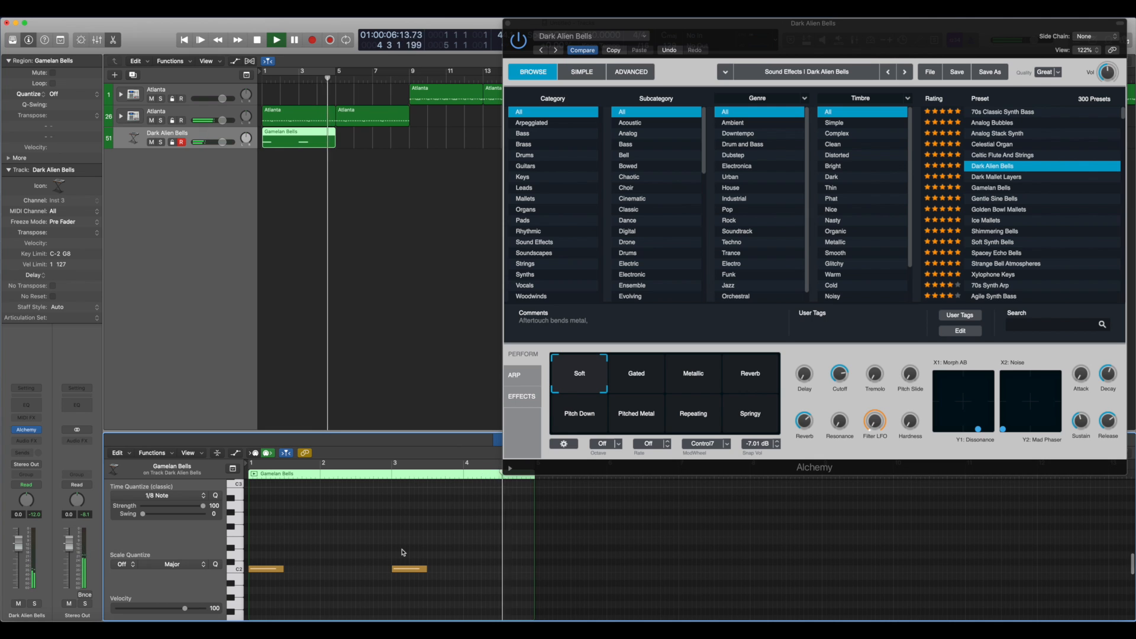
key("l")
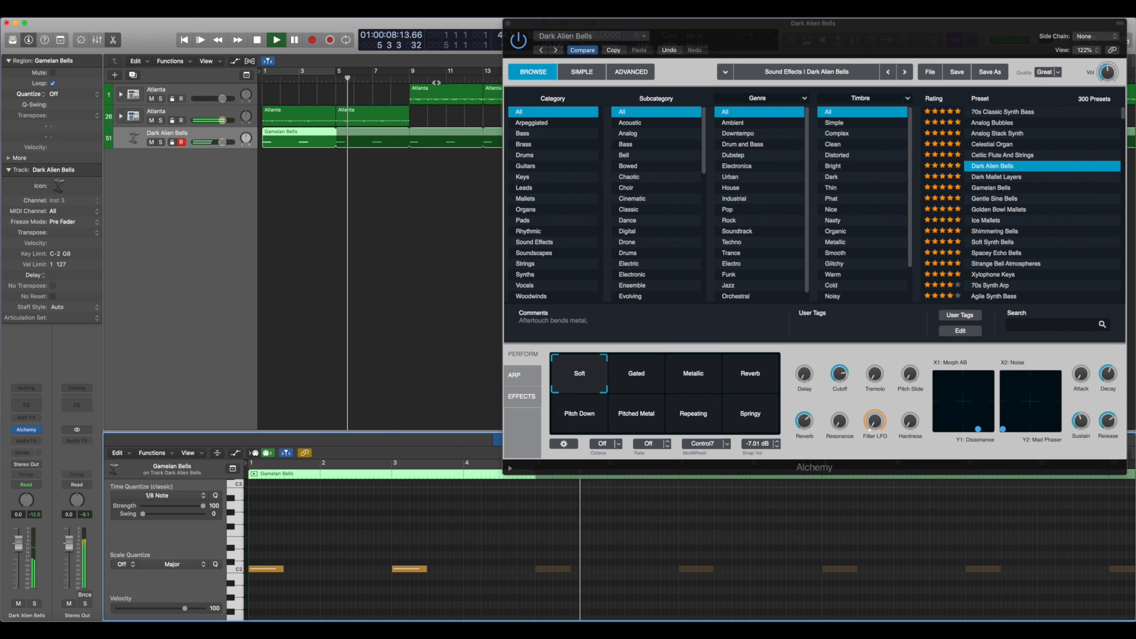
scroll(418, 222, "down", 3)
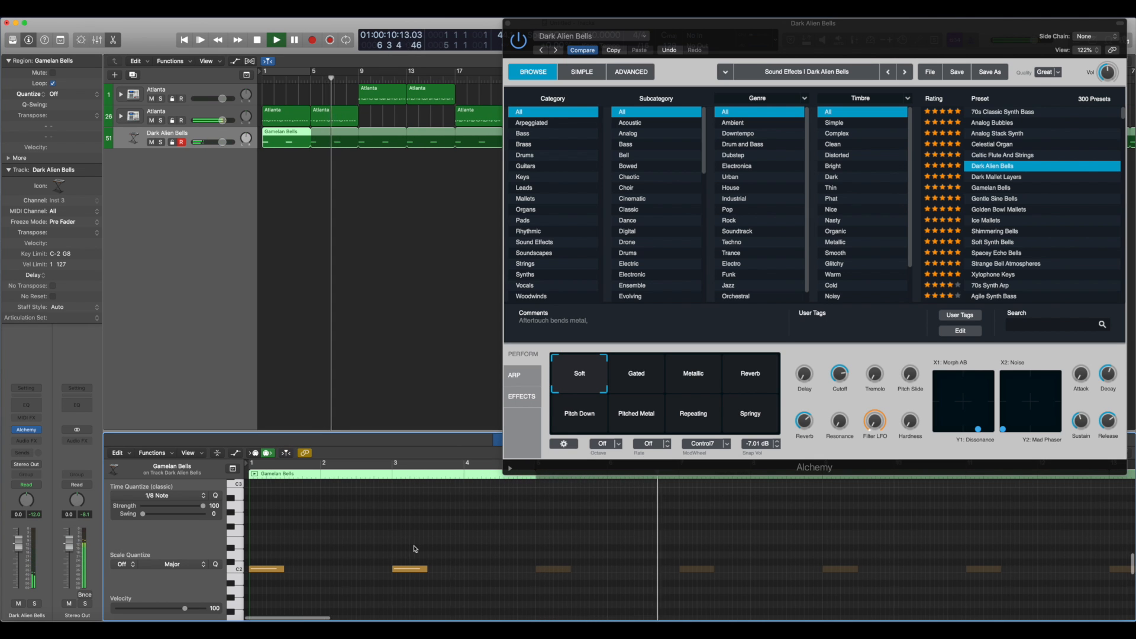
scroll(415, 549, "down", 2)
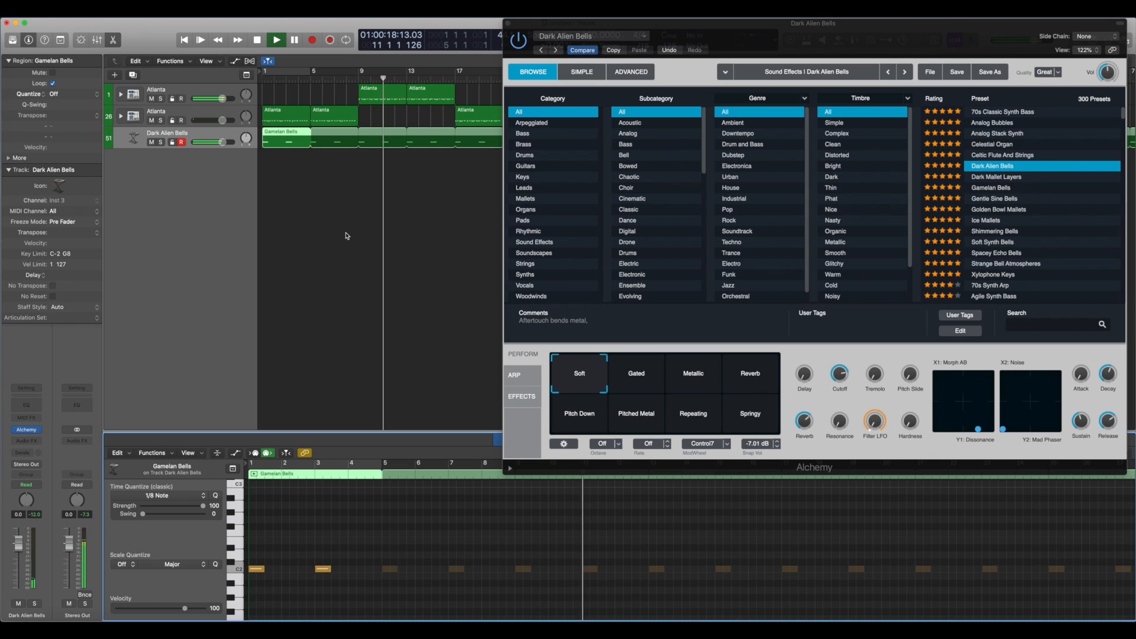
key("space")
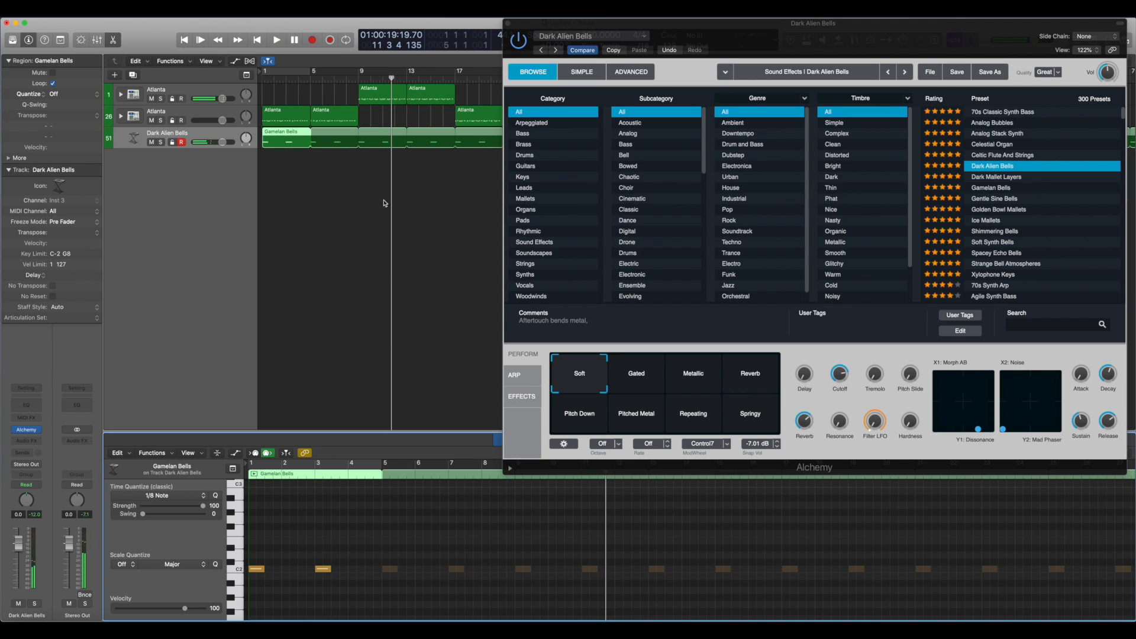
Play the song from the beginning and draw a short C#2 note at the start of bar 2.
left_click(358, 78)
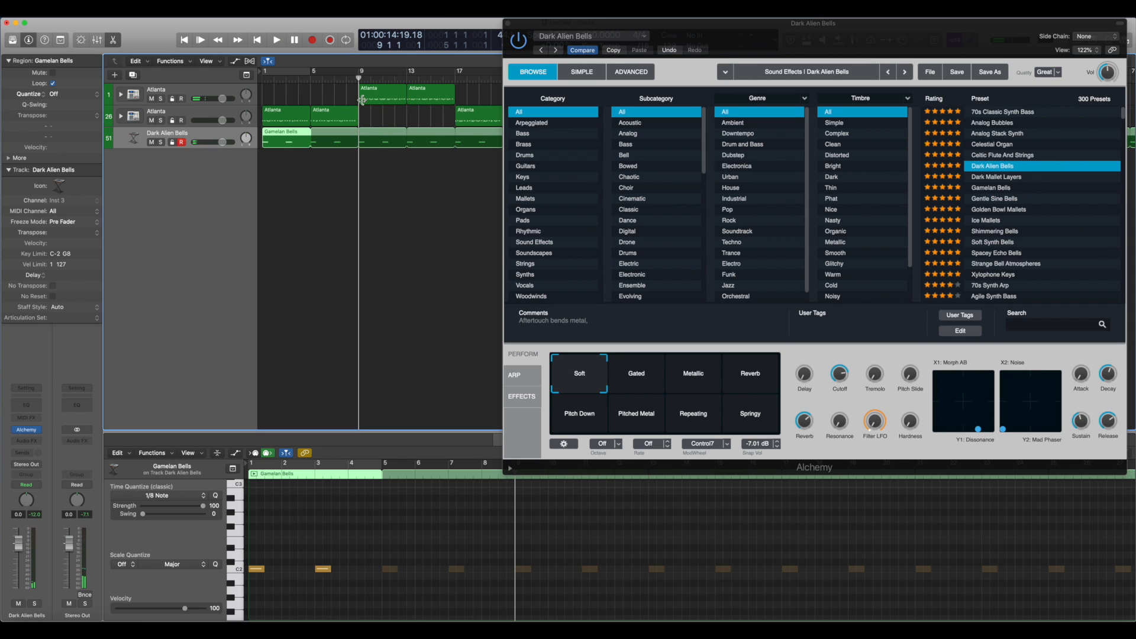
key("super+Right")
key("super+Right")
key("super+Right")
left_click(308, 524)
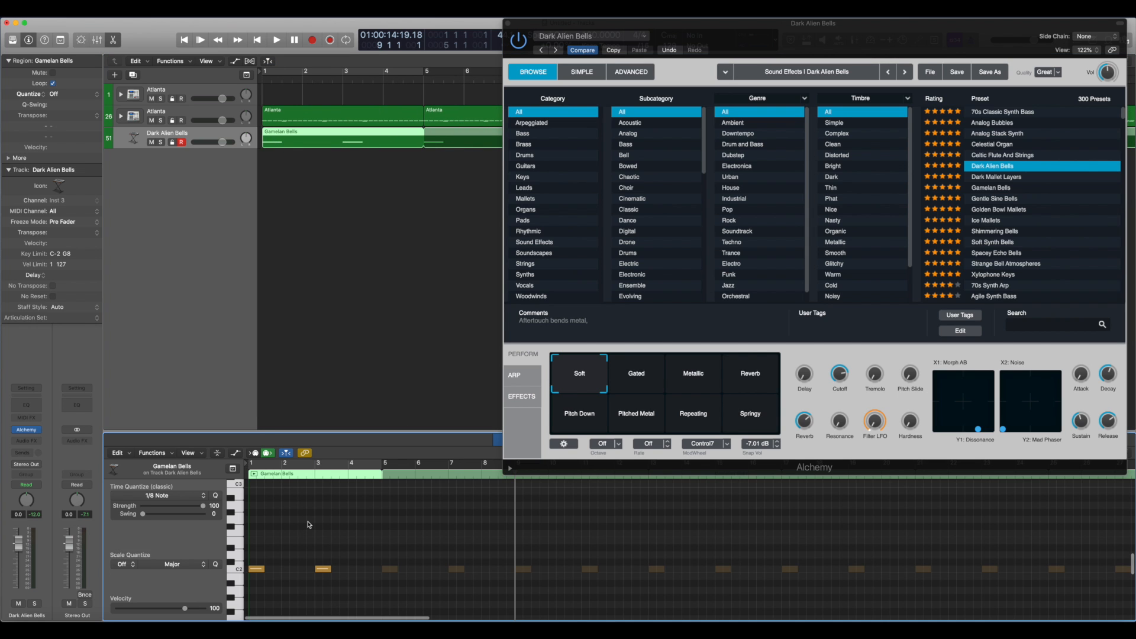
key("super+Right")
key("super+Right")
scroll(309, 525, "left", 5)
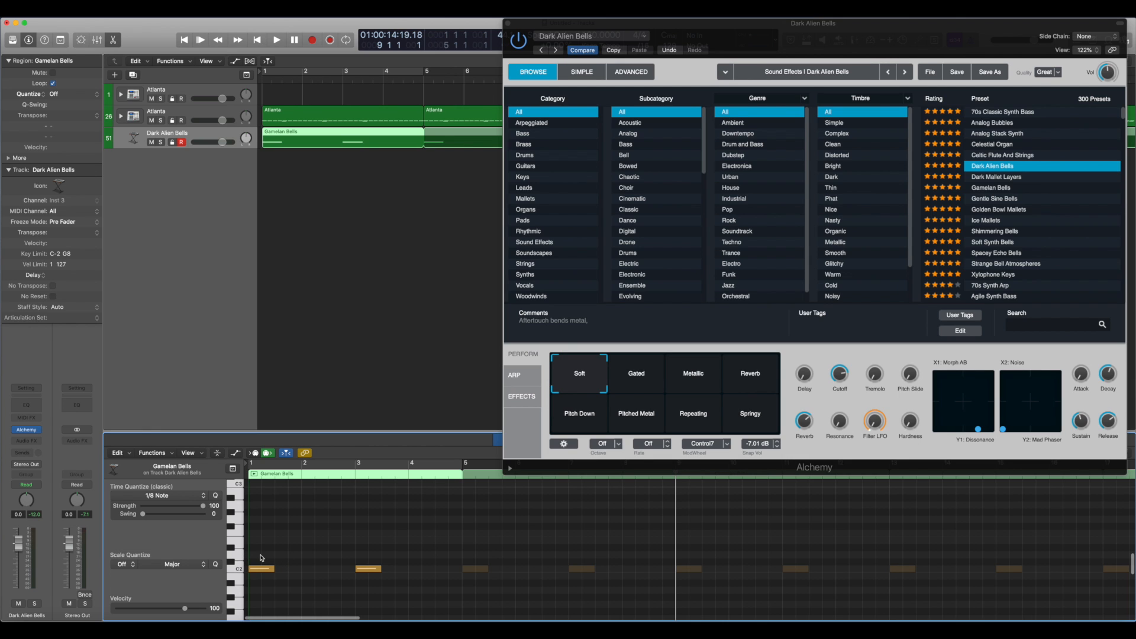
key("space")
key("space")
key("Return")
key("space")
left_click(304, 561)
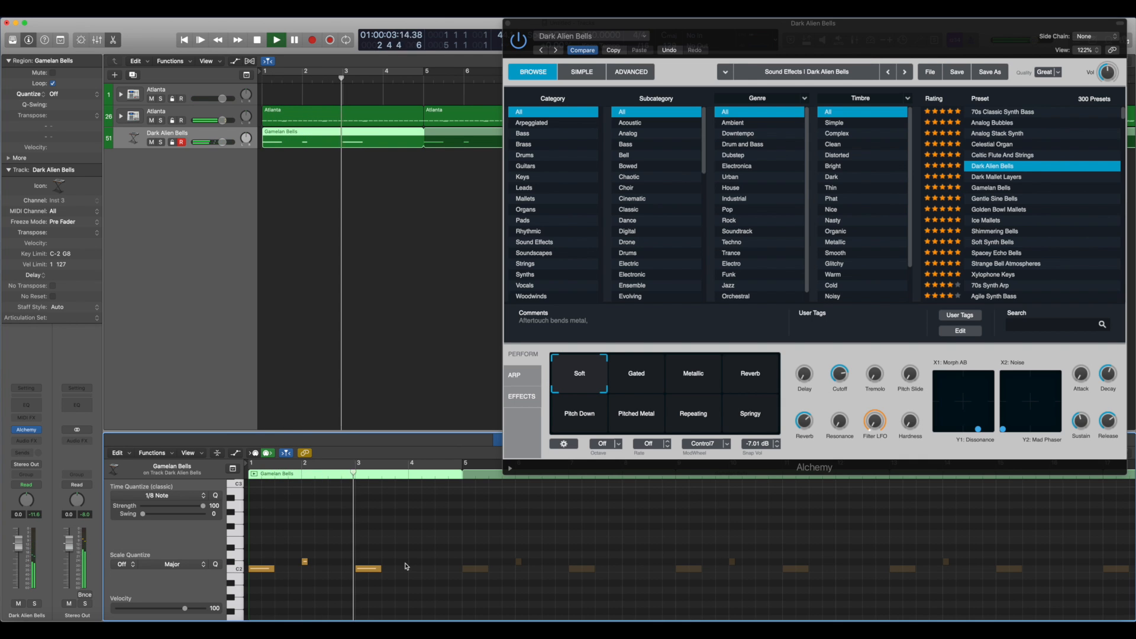
key("space")
Raise the short note at the start of bar 2 to D2 and check its pitch.
key("super+Right")
scroll(314, 566, "left", 2)
scroll(314, 566, "left", 1)
left_click_drag(321, 565, 322, 559)
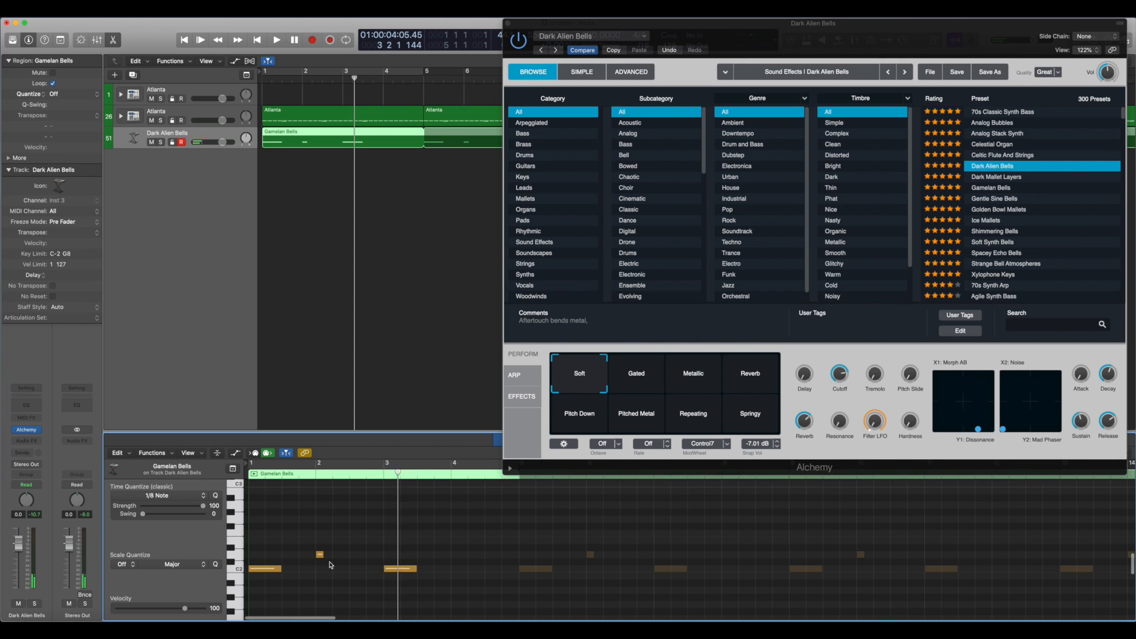
key("super+Left")
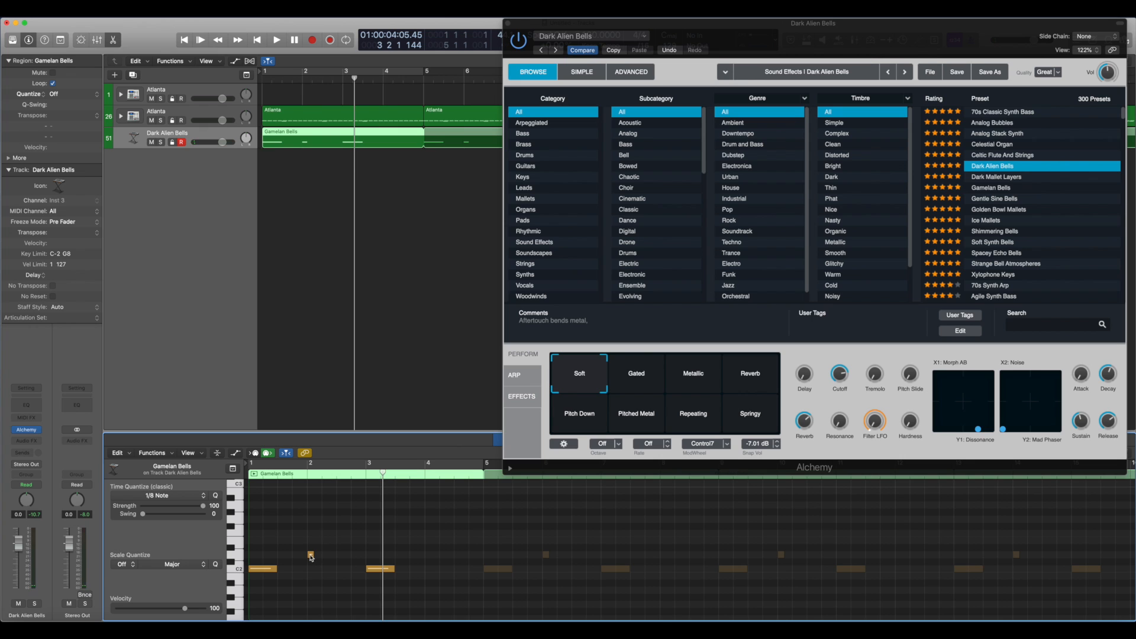
mouse_move(310, 557)
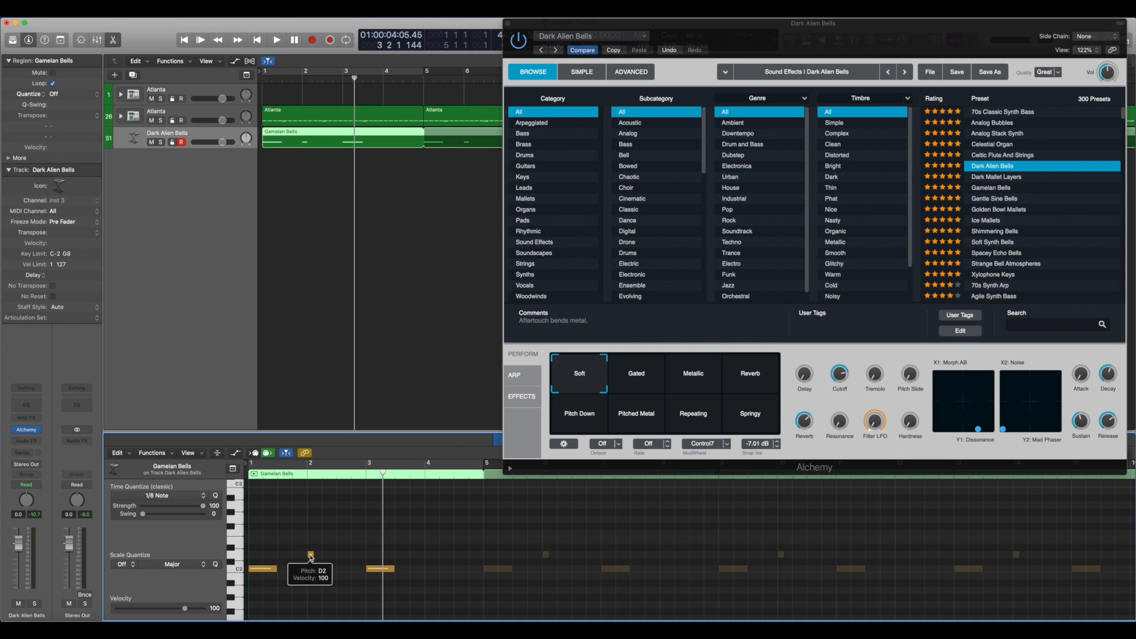
Listen from the beginning, and raise the short note at the start of bar 2 to E2.
key("super+Right")
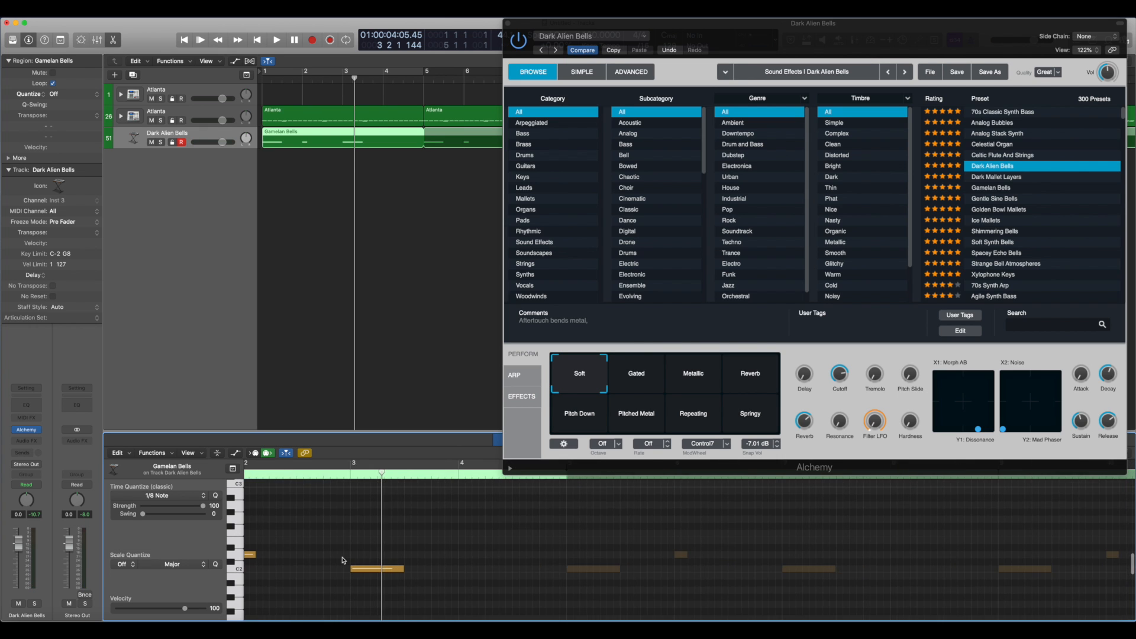
scroll(343, 560, "left", 5)
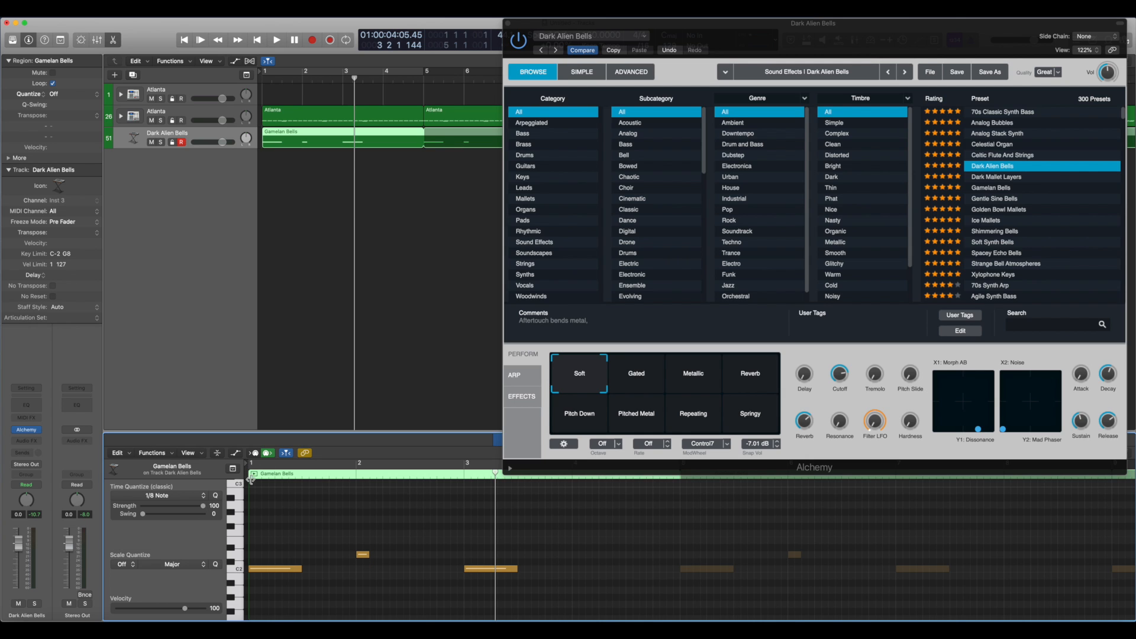
key("Return")
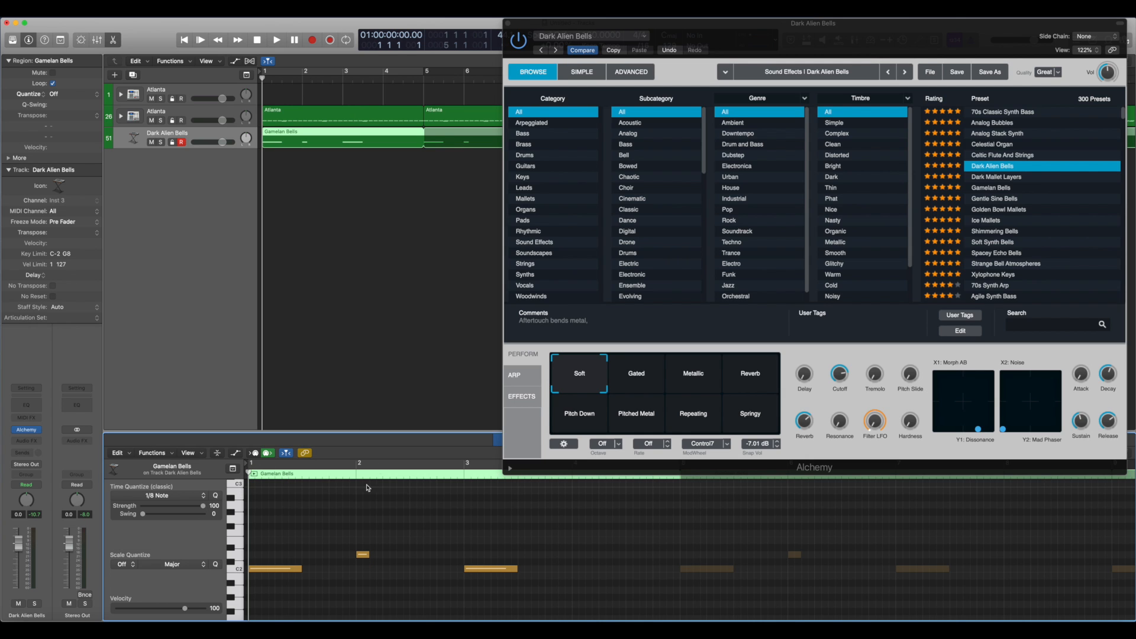
key("space")
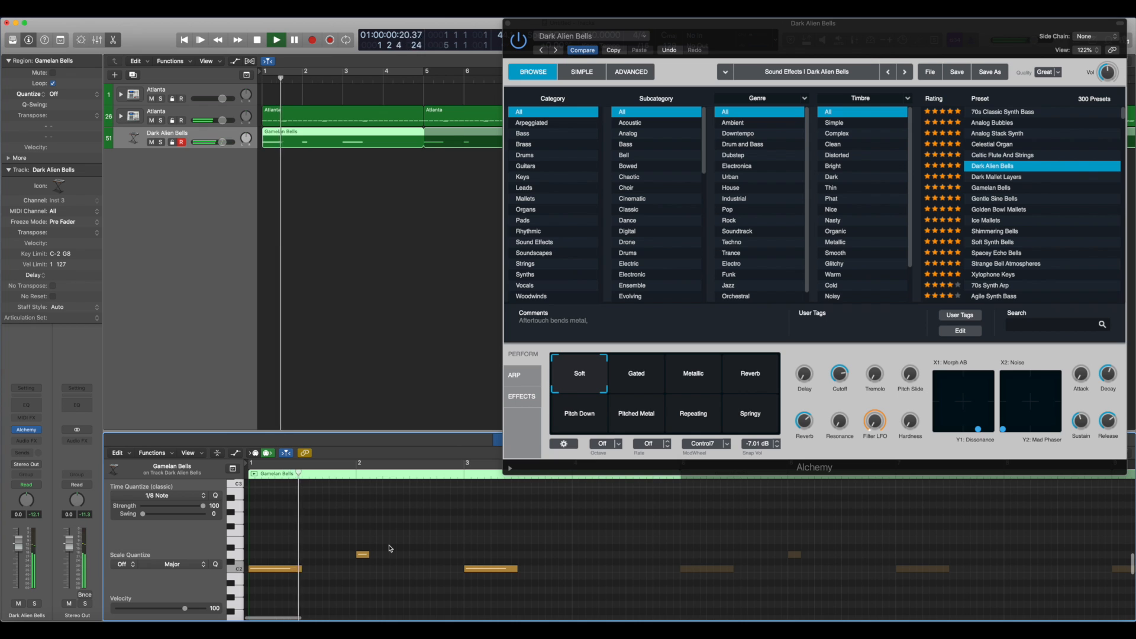
key("space")
left_click(355, 555)
left_click_drag(354, 555, 354, 542)
left_click(379, 552)
Play the song from the beginning and draw a short F2 note at the start of bar 4.
key("Return")
key("space")
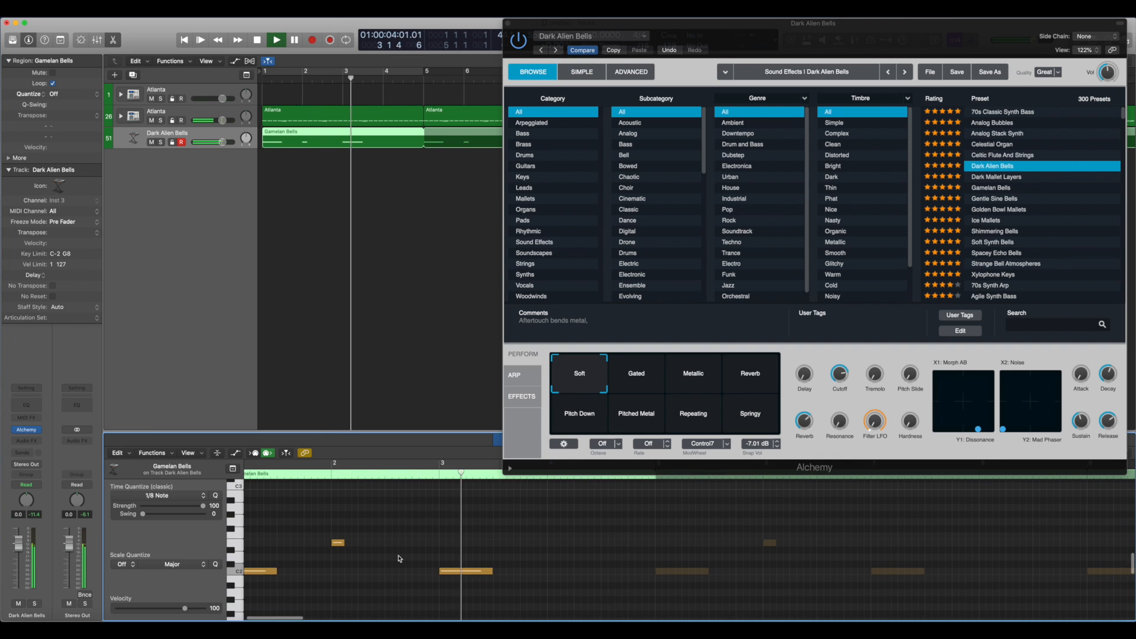
left_click(550, 537)
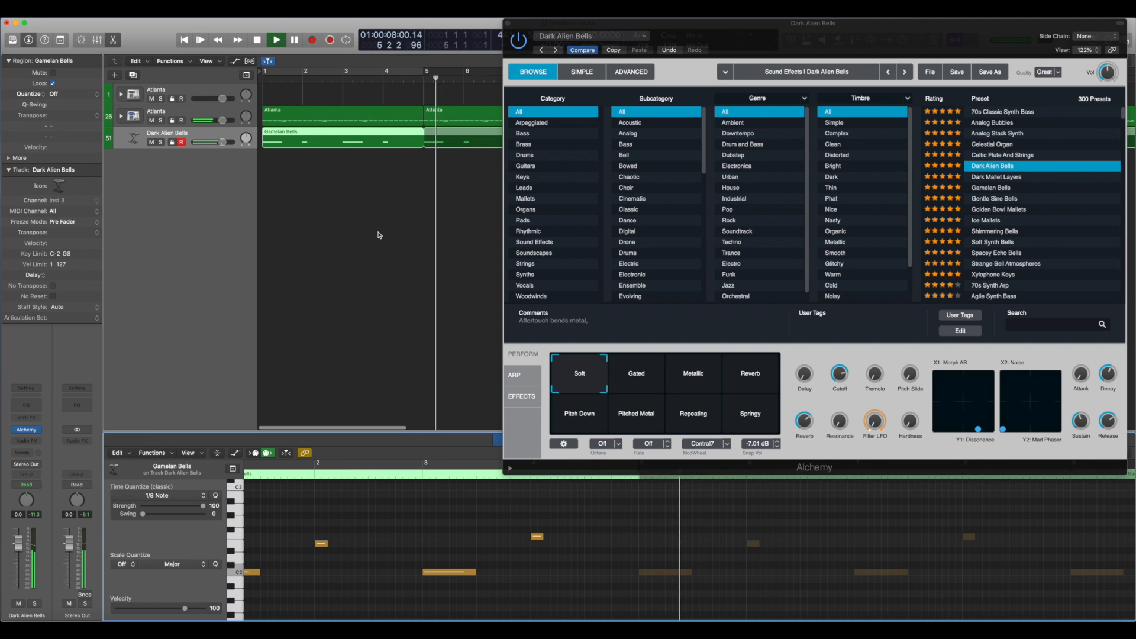
Play the loop from bar 9 and draw a short E2 note at beat 3 of bar 4 in the Gamelan Bells region.
scroll(447, 123, "down", 3)
left_click(441, 77)
key("space")
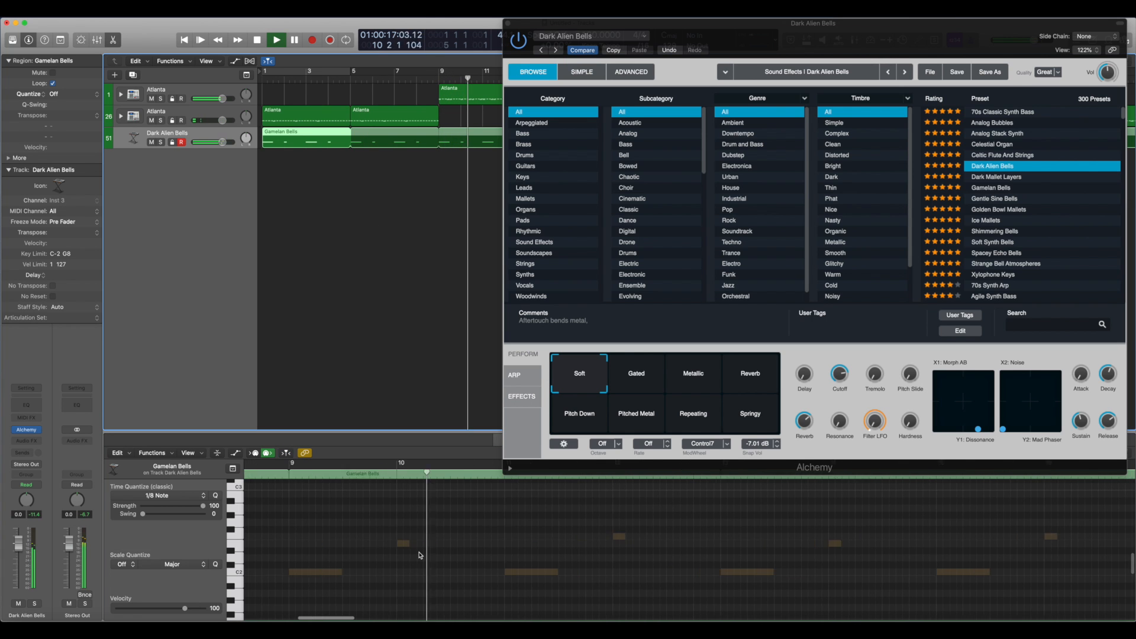
scroll(414, 555, "down", 3)
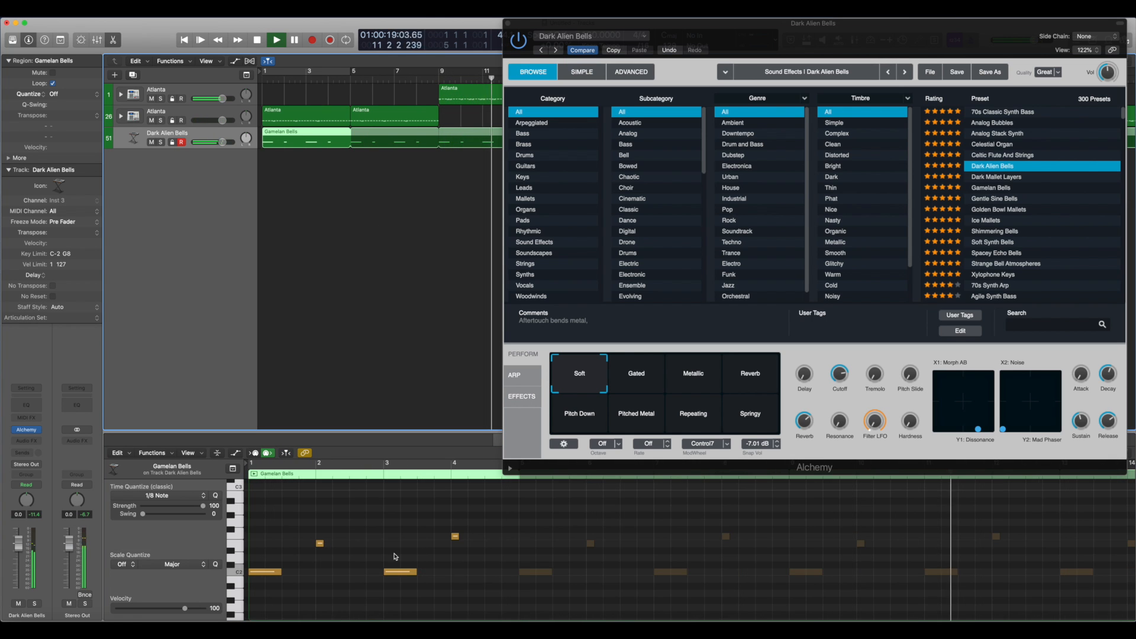
scroll(396, 550, "right", 1)
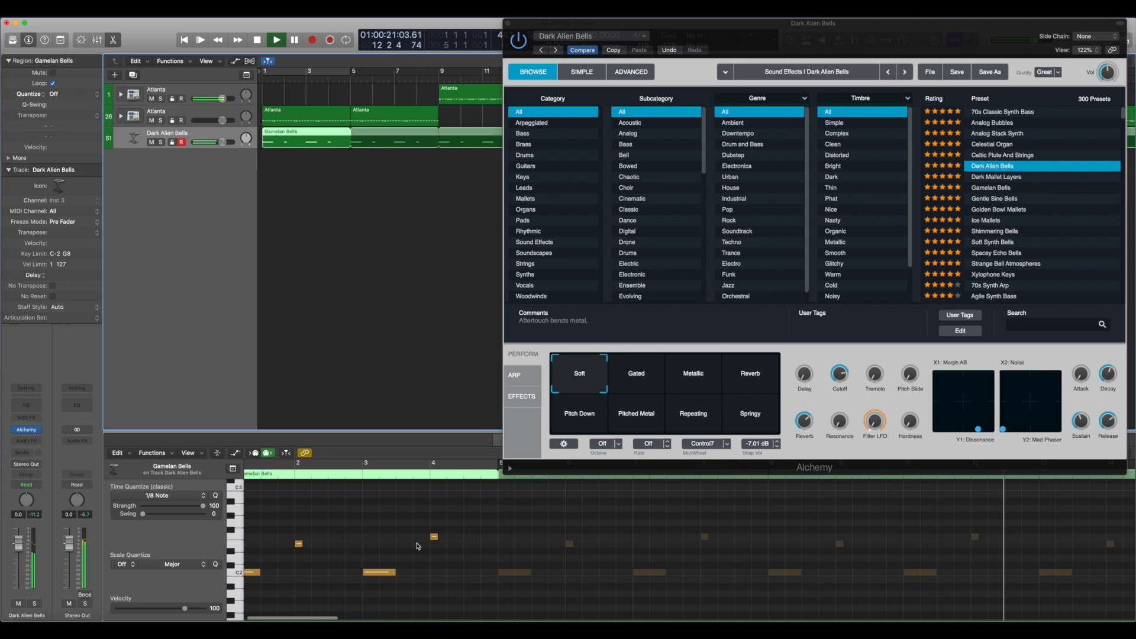
scroll(438, 548, "right", 1)
key("space")
left_click(459, 544)
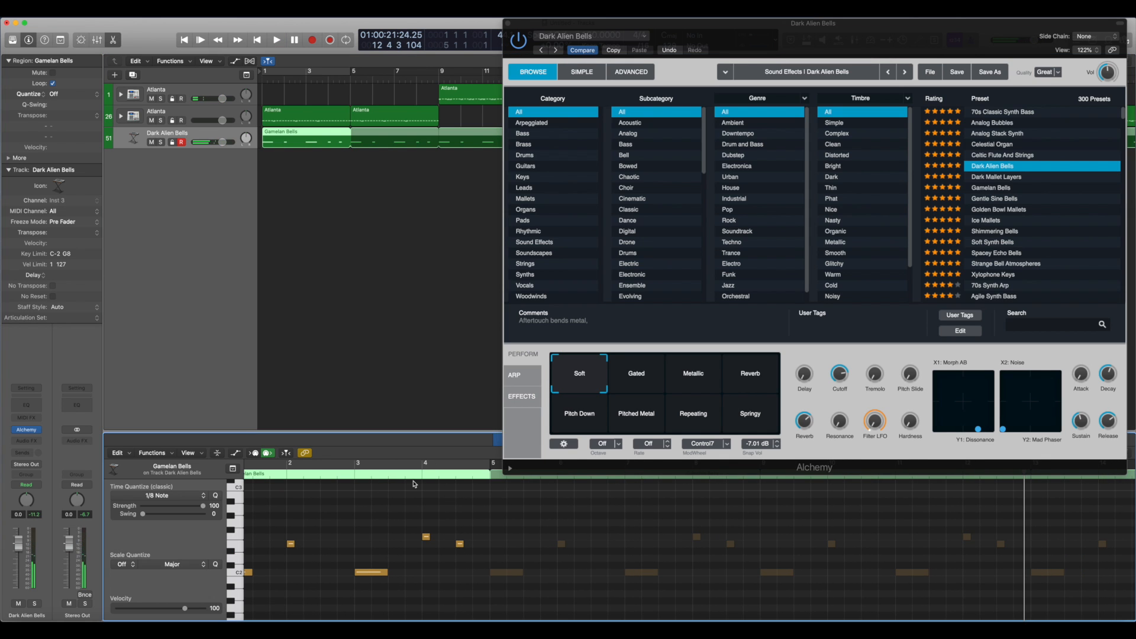
Play the song from bar 9 to hear the bell melody over the drums, and deselect the region.
scroll(421, 199, "right", 4)
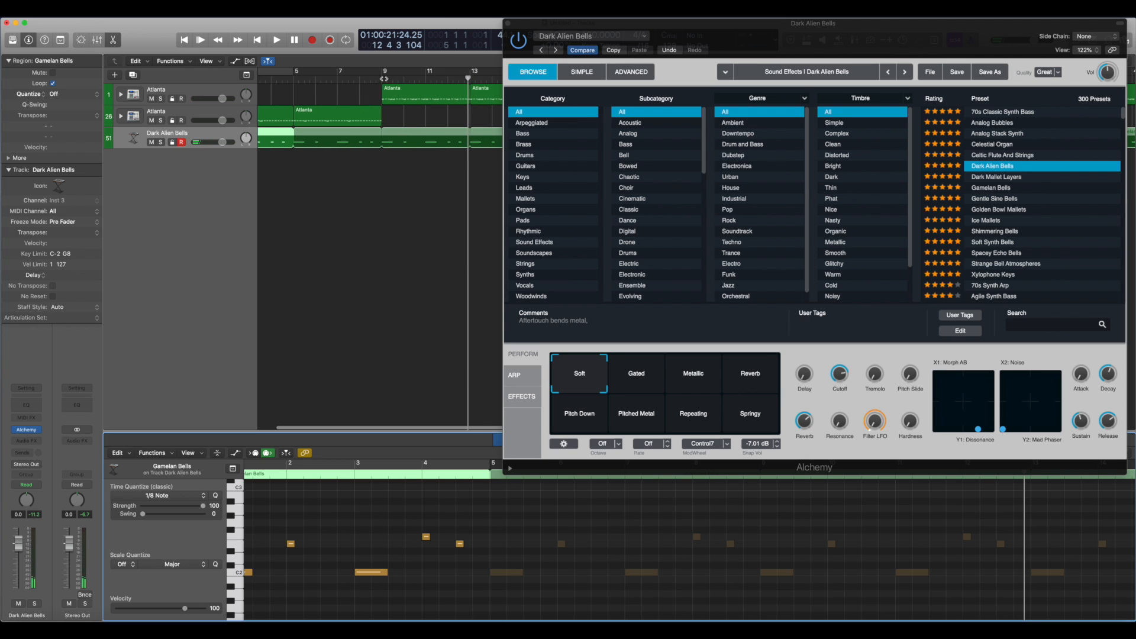
key("space")
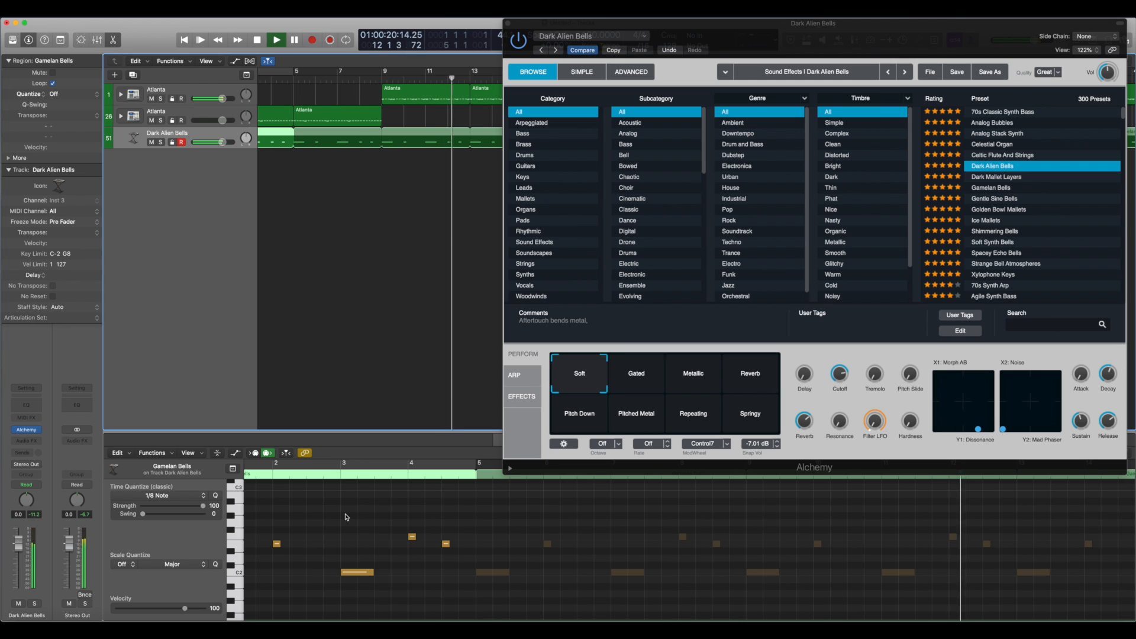
key("space")
left_click(399, 218)
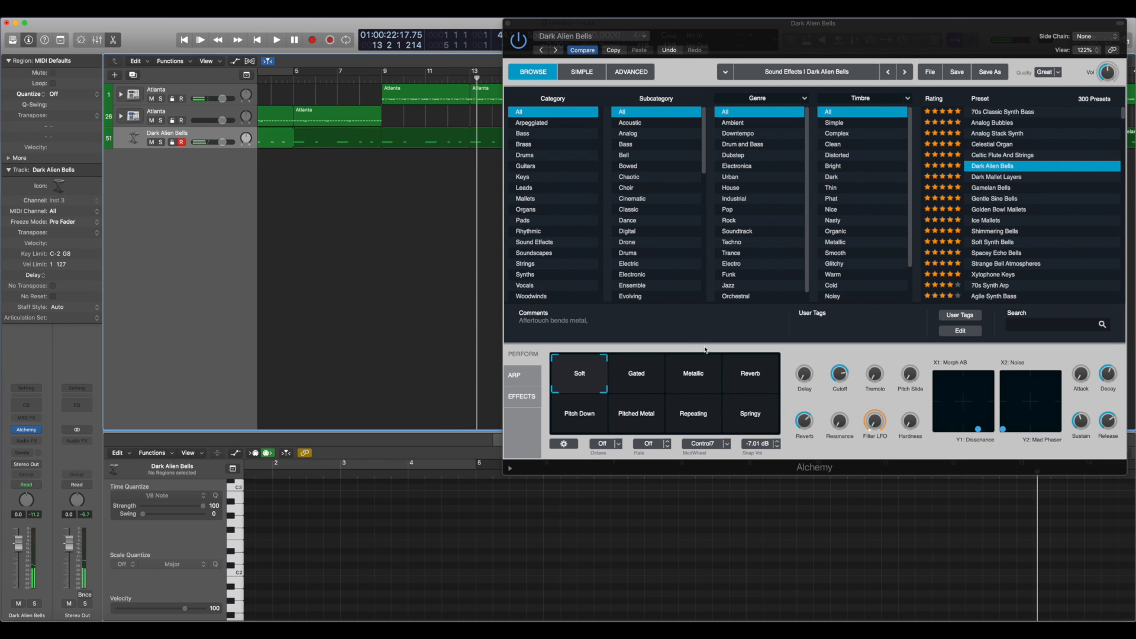
During playback, audition Alchemy's performance snapshots from Soft and Gated through Metallic, Reverb, Springy, Repeating and Pitch Down.
left_click(617, 369)
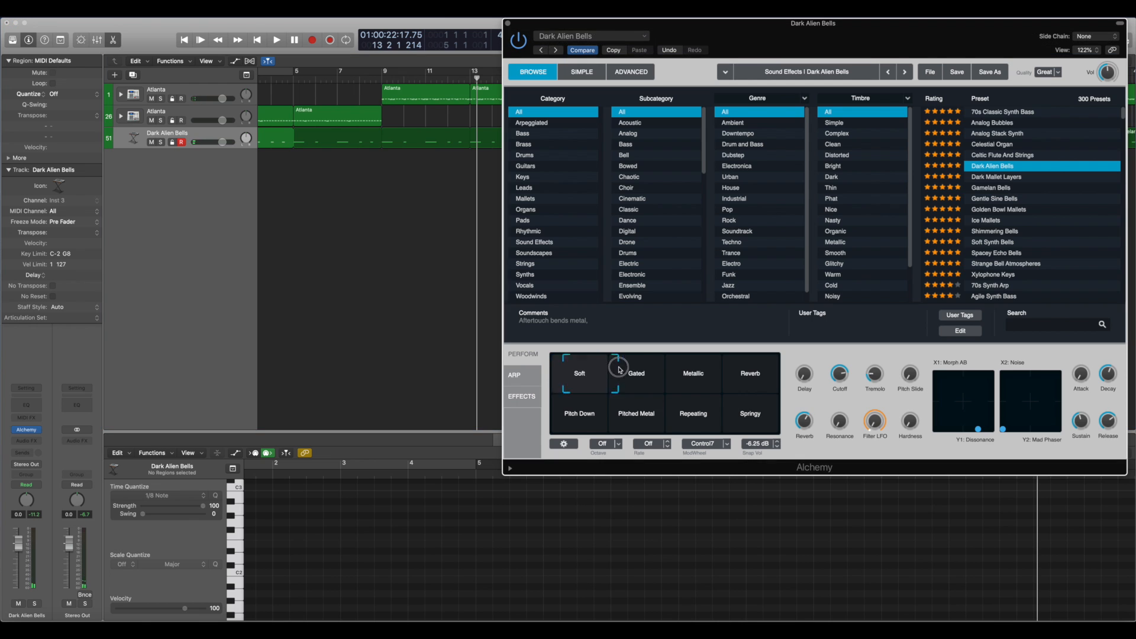
key("space")
left_click(695, 370)
left_click(763, 365)
left_click(752, 408)
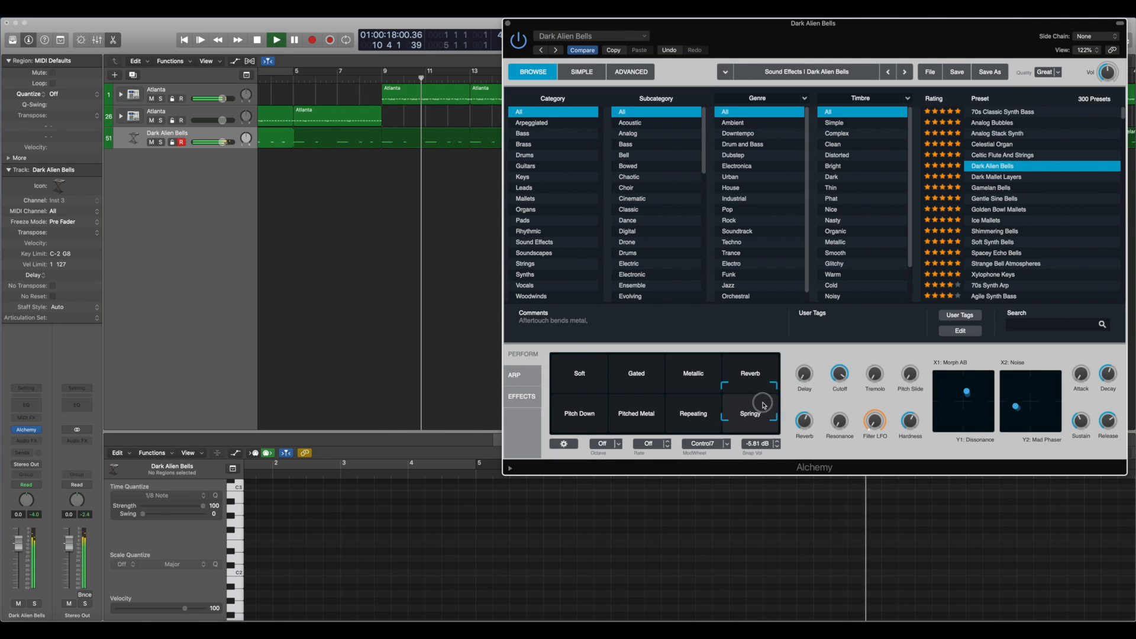
left_click(692, 409)
left_click(663, 414)
left_click(579, 414)
left_click(580, 376)
left_click(612, 386)
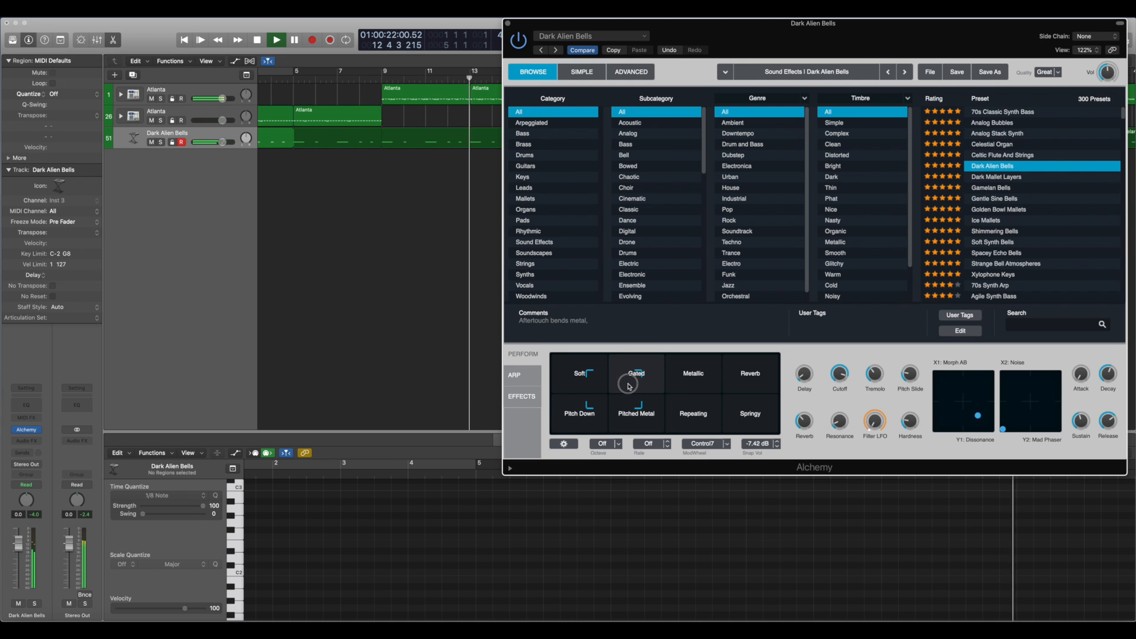
Audition the Gated snapshot and the blends from Gated to Metallic and from Metallic to Reverb during playback.
left_click(666, 379)
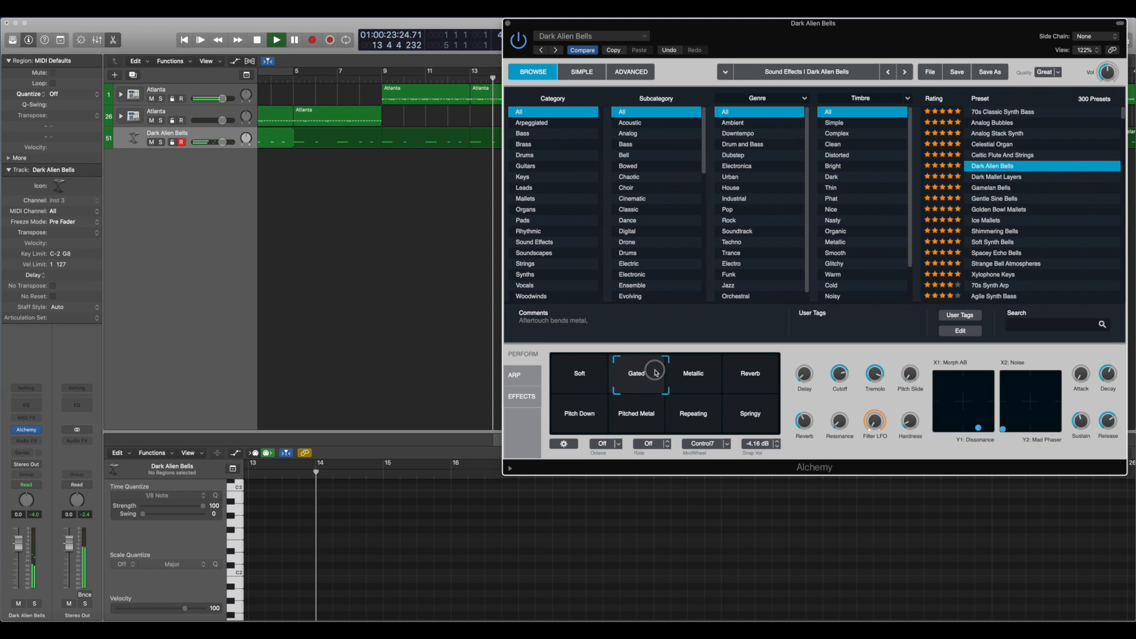
left_click(680, 365)
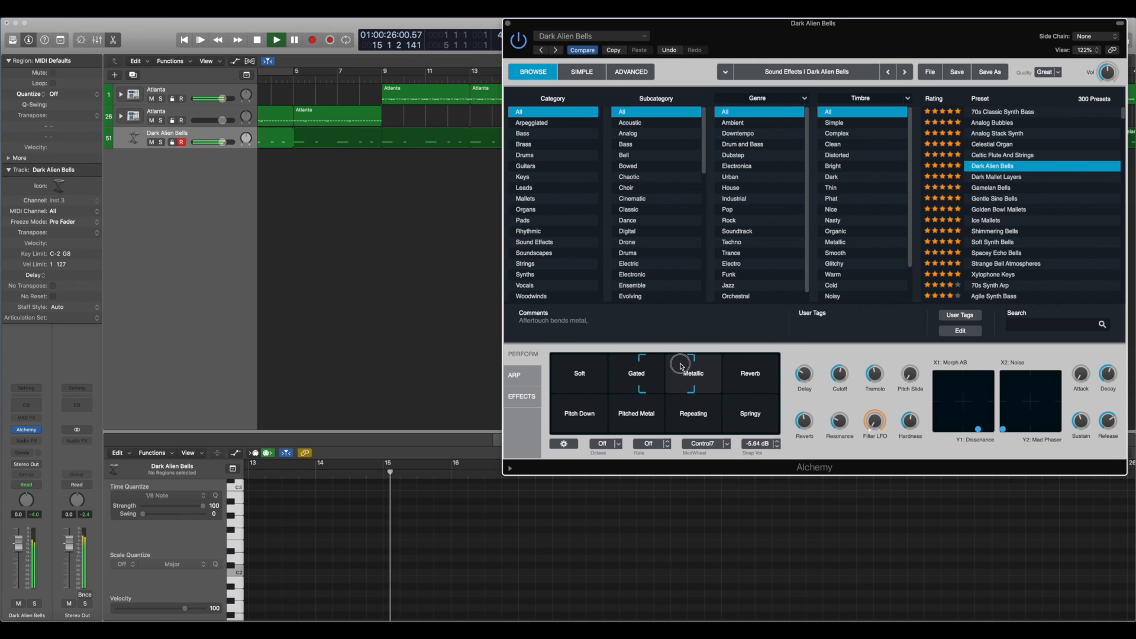
left_click(725, 370)
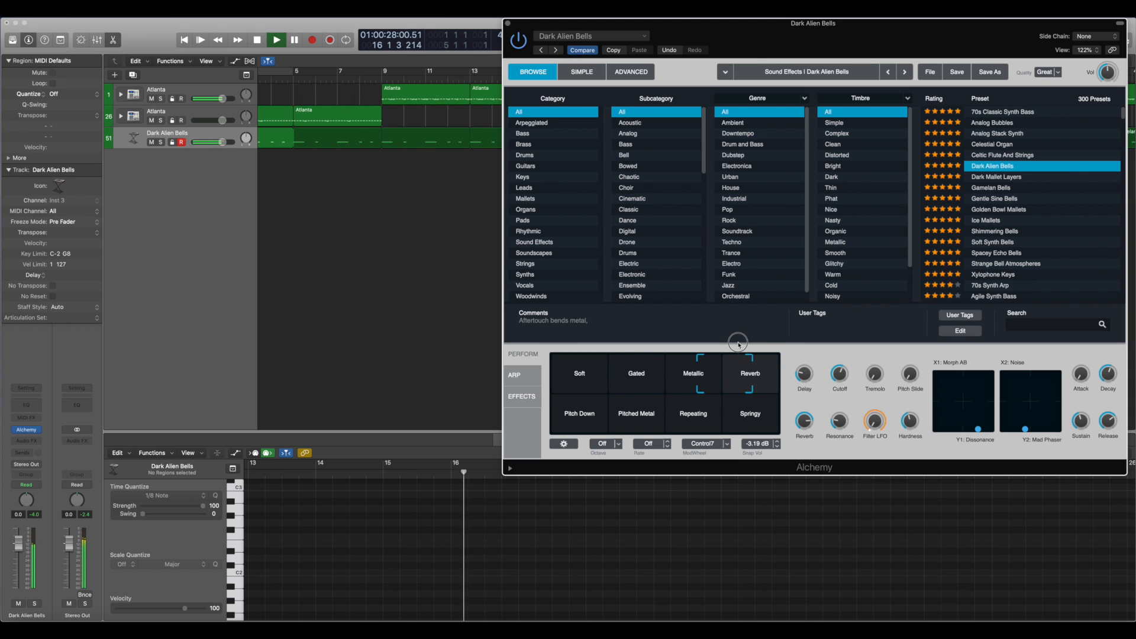
left_click(735, 373)
Blend the Soft, Gated, Pitch Down and Pitched Metal snapshots, set Delay to 41%, adjust Tremolo and listen to the sound.
left_click_drag(735, 374, 734, 395)
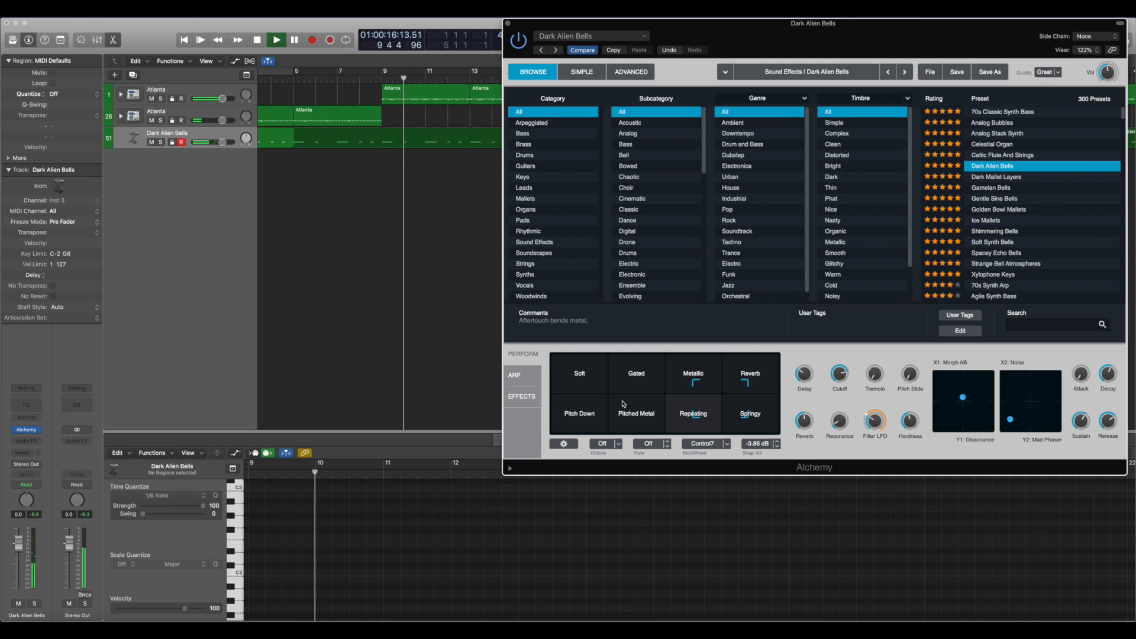
left_click_drag(728, 405, 618, 393)
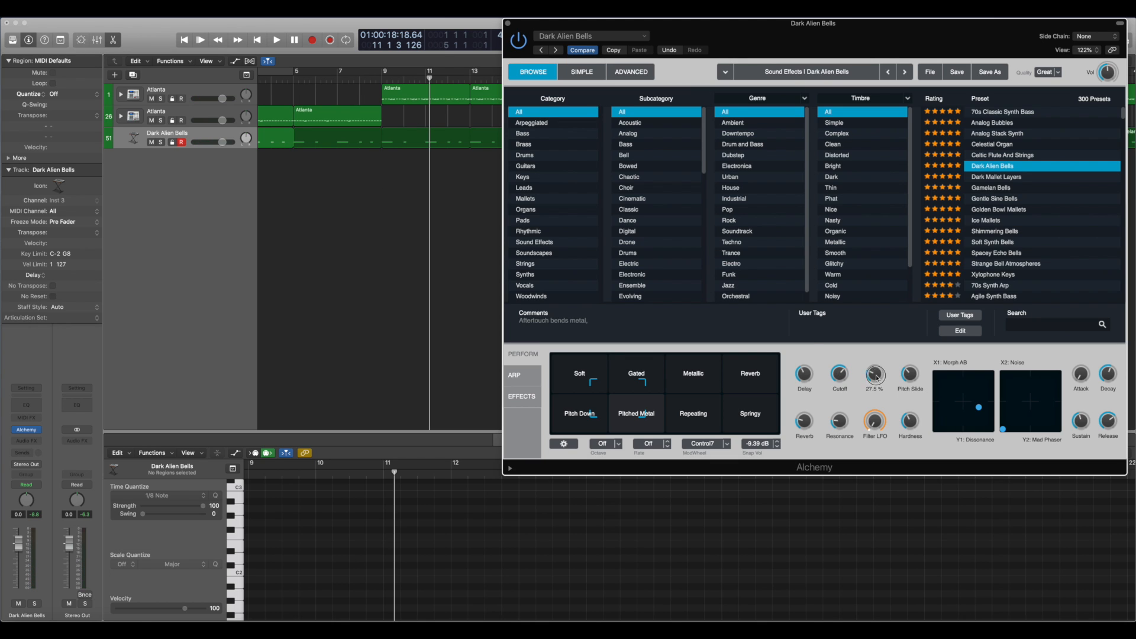
key("space")
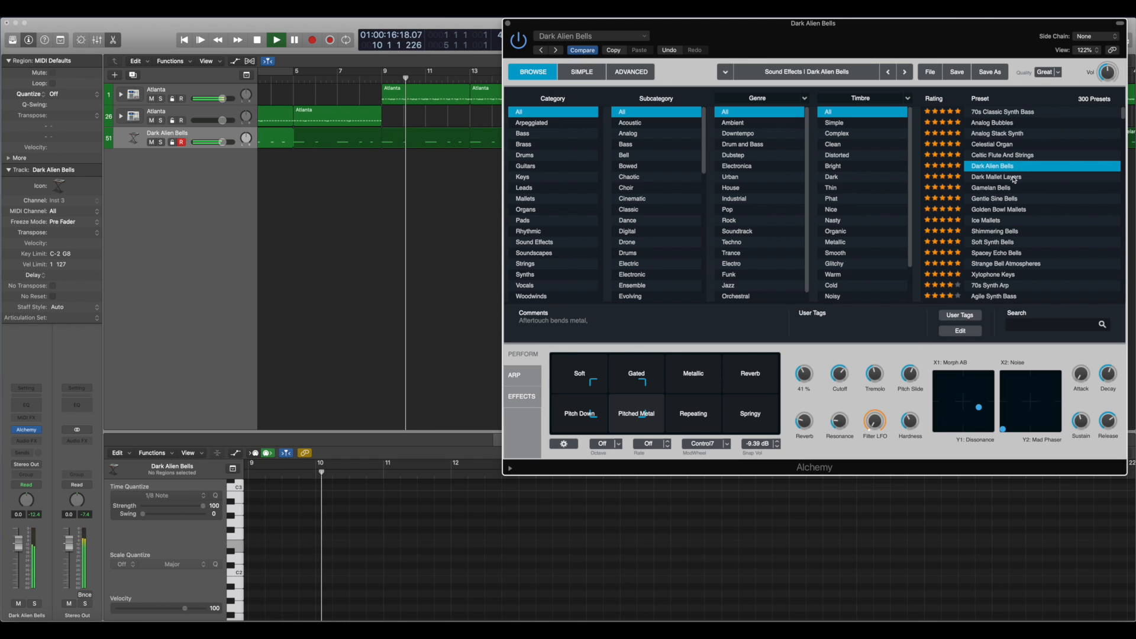
key("space")
Move the looping Gamelan Bells region so that it starts at bar 9.
right_click(339, 215)
left_click(288, 139)
left_click_drag(284, 136, 402, 133)
key("super+Left")
key("super+Left")
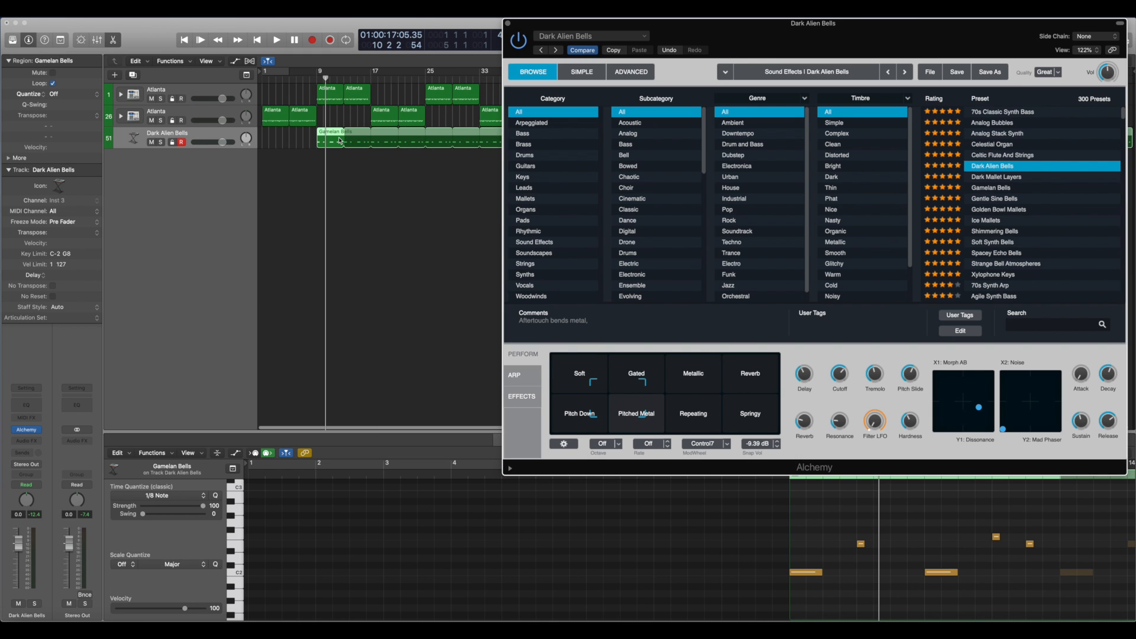
Cut off the Gamelan Bells region's loop at bar 17, where the top Atlanta regions end.
left_click(379, 177)
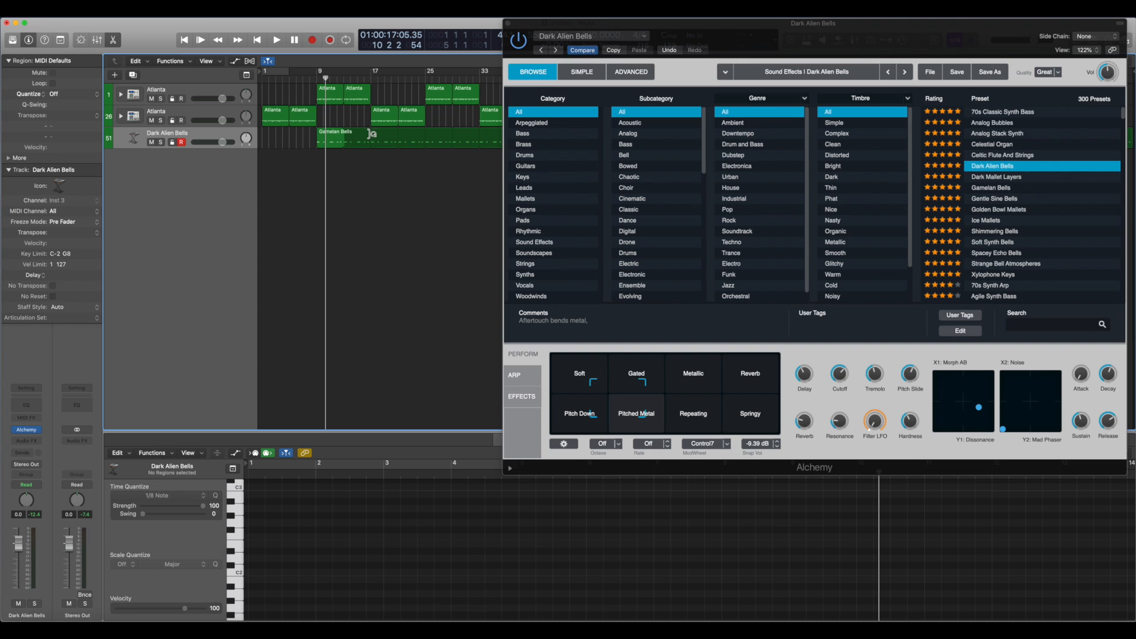
left_click(373, 133)
key("super+Right")
key("super+Right")
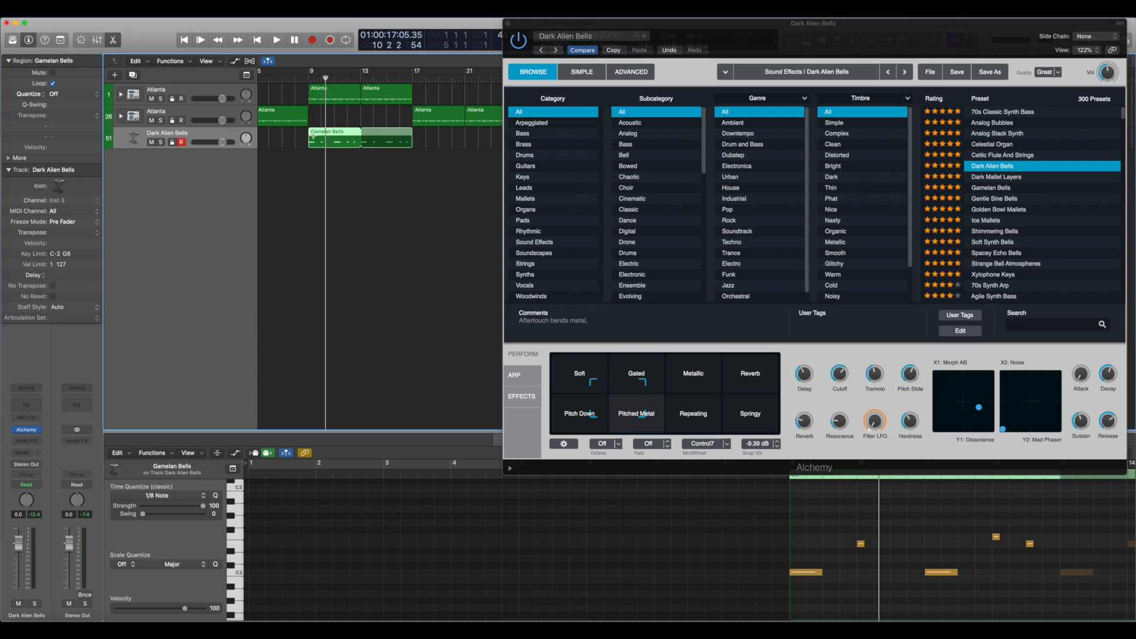
Duplicate the Dark Alien Bells track and copy the looping Gamelan Bells region onto the new track at bar 17.
double_click(343, 169)
left_click_drag(334, 142, 434, 164)
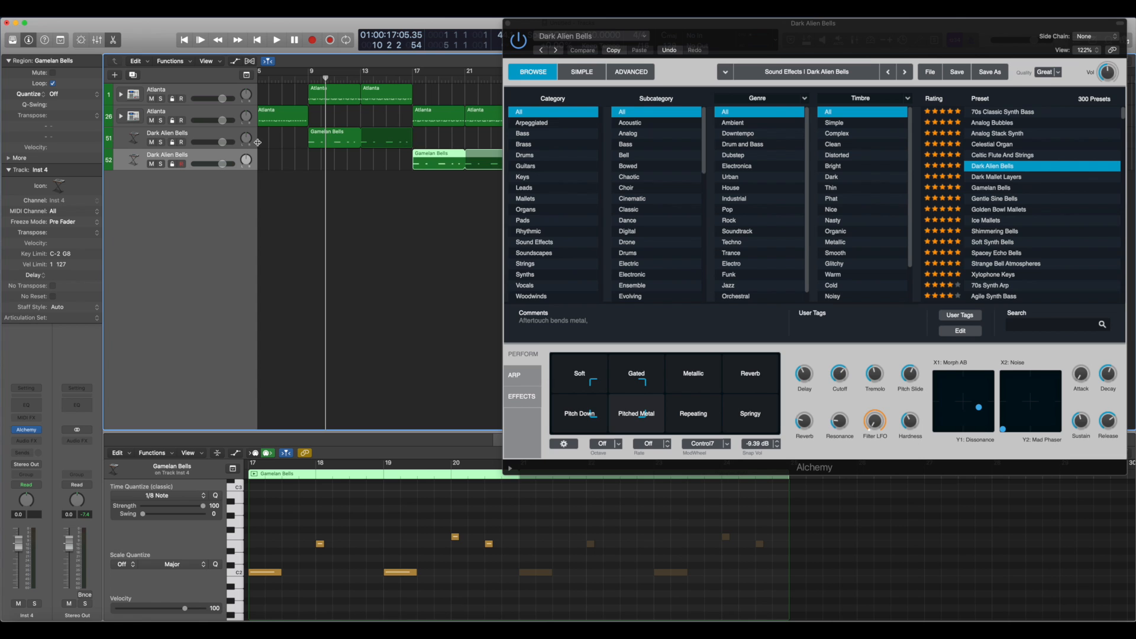
left_click(232, 134)
left_click(228, 158)
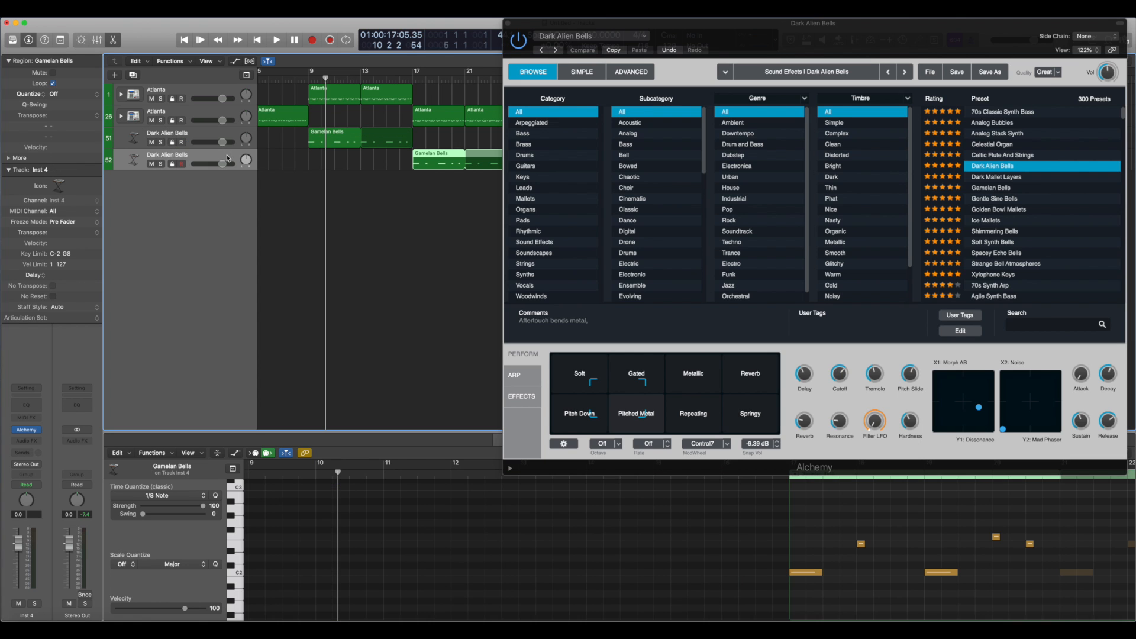
Play from bar 17, open the duplicate track's Alchemy instrument and set its performance snapshot to Soft.
left_click(412, 80)
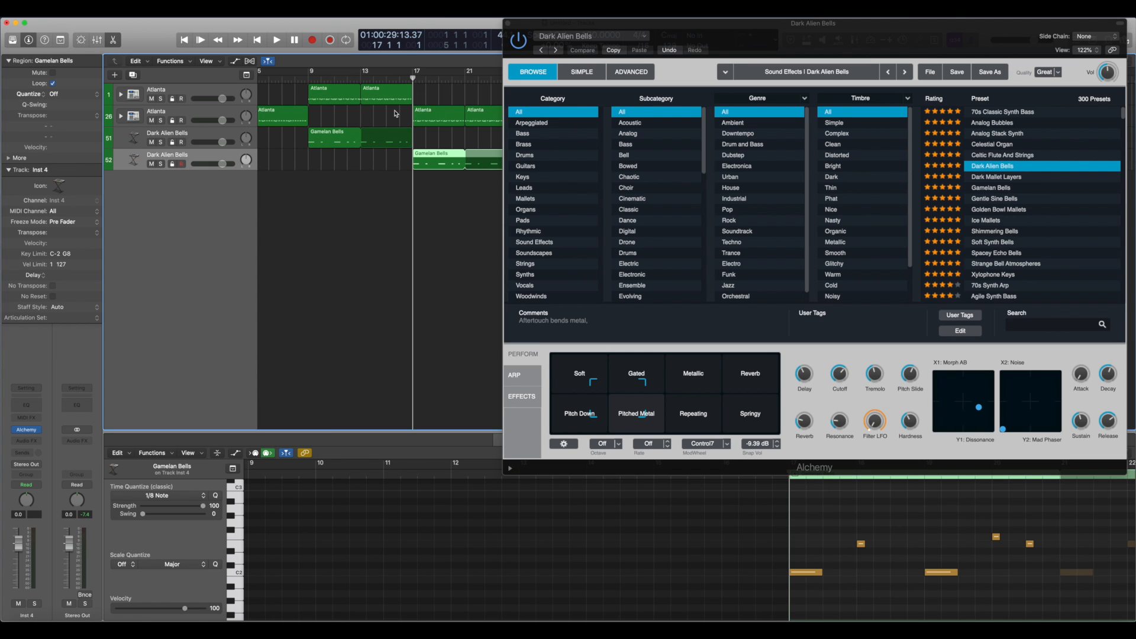
key("space")
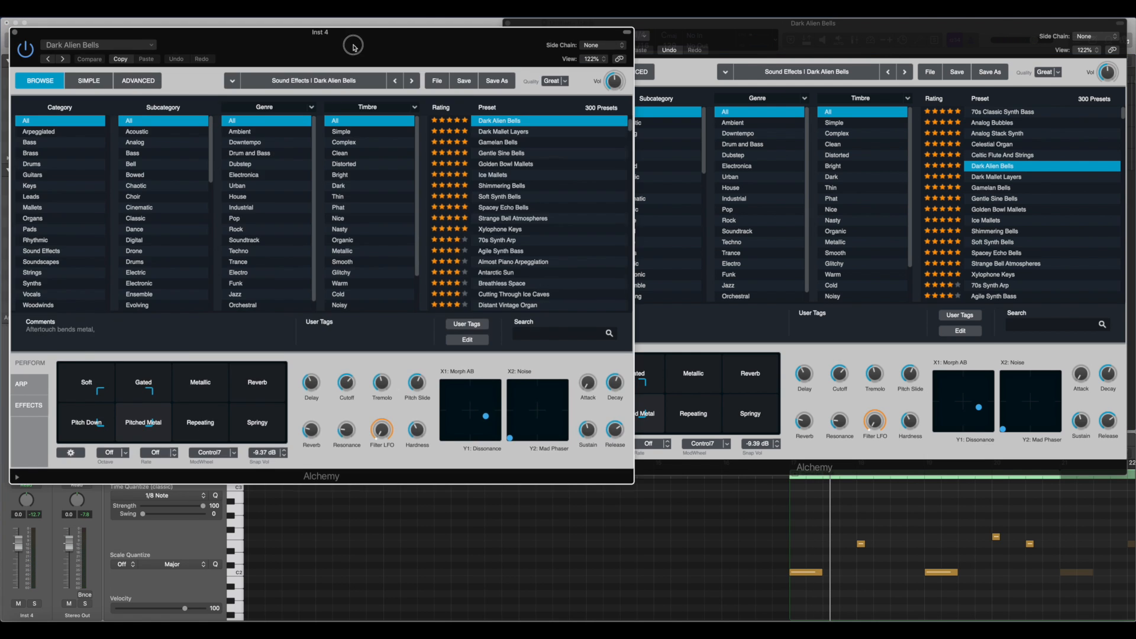
left_click_drag(353, 43, 707, 95)
left_click(445, 438)
left_click_drag(426, 82, 534, 106)
Play from bar 17 to hear the duplicate bells track with the Soft snapshot.
left_click(415, 80)
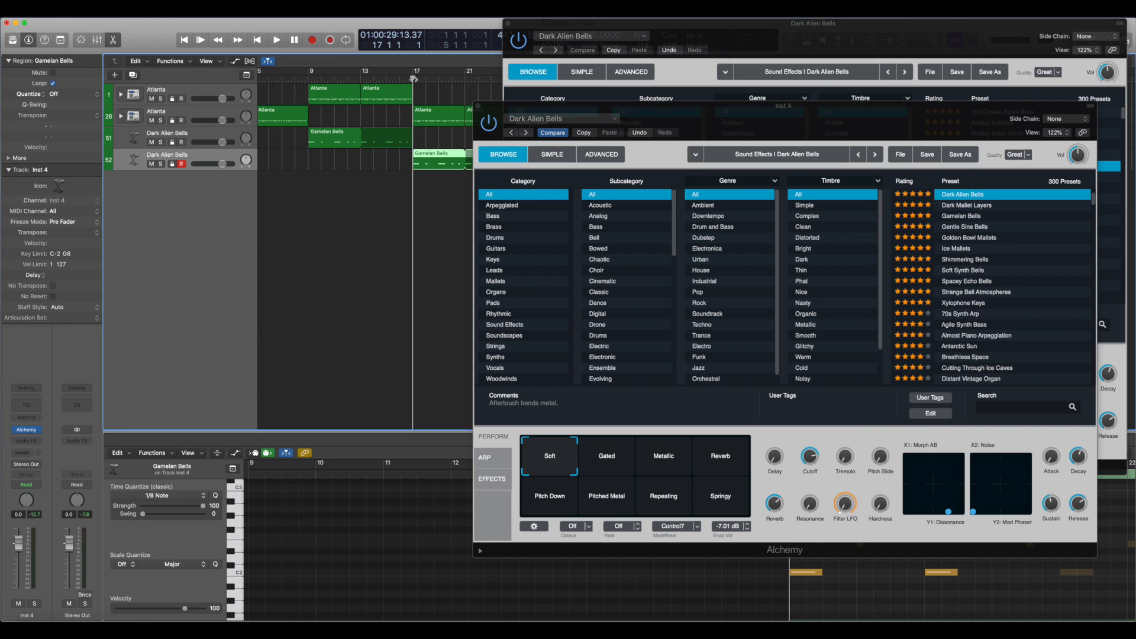
key("super+Left")
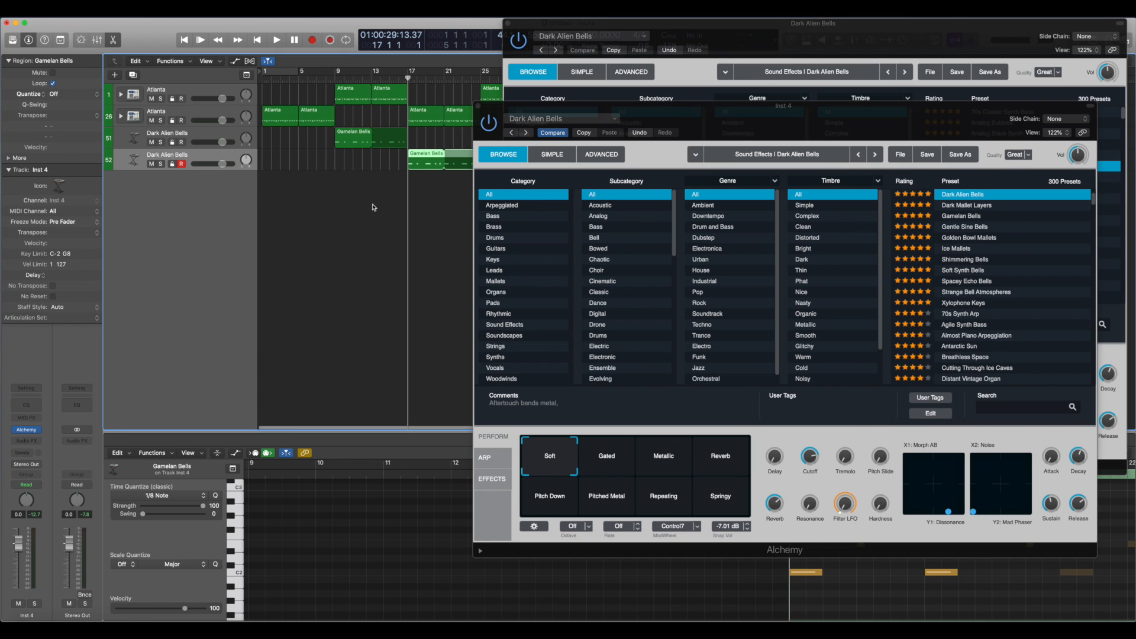
key("super+Right")
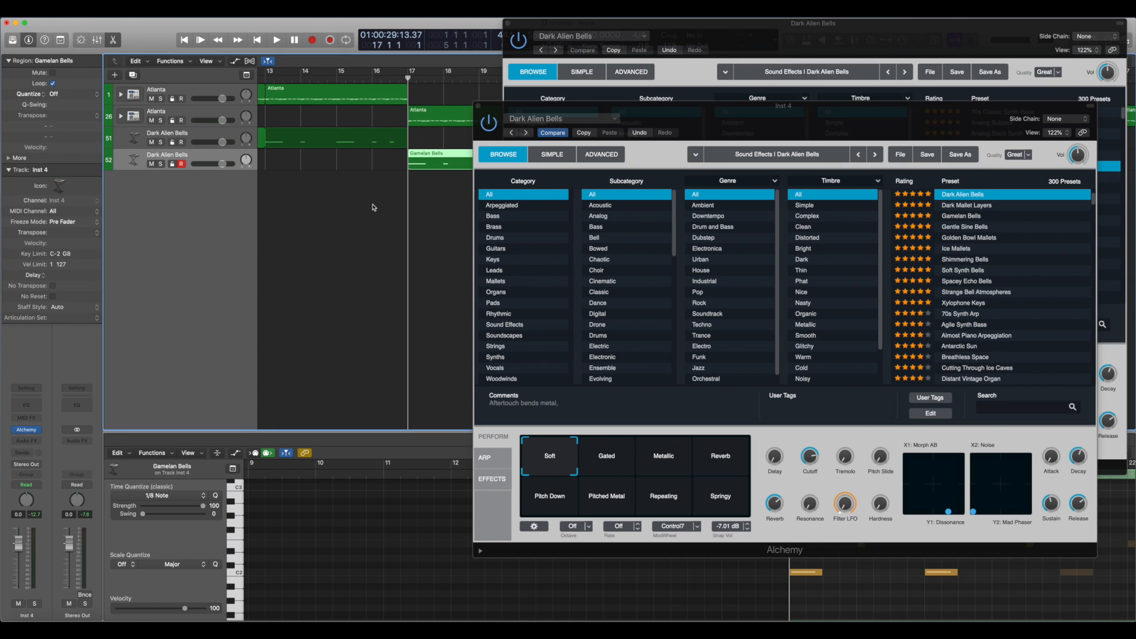
key("super+Left")
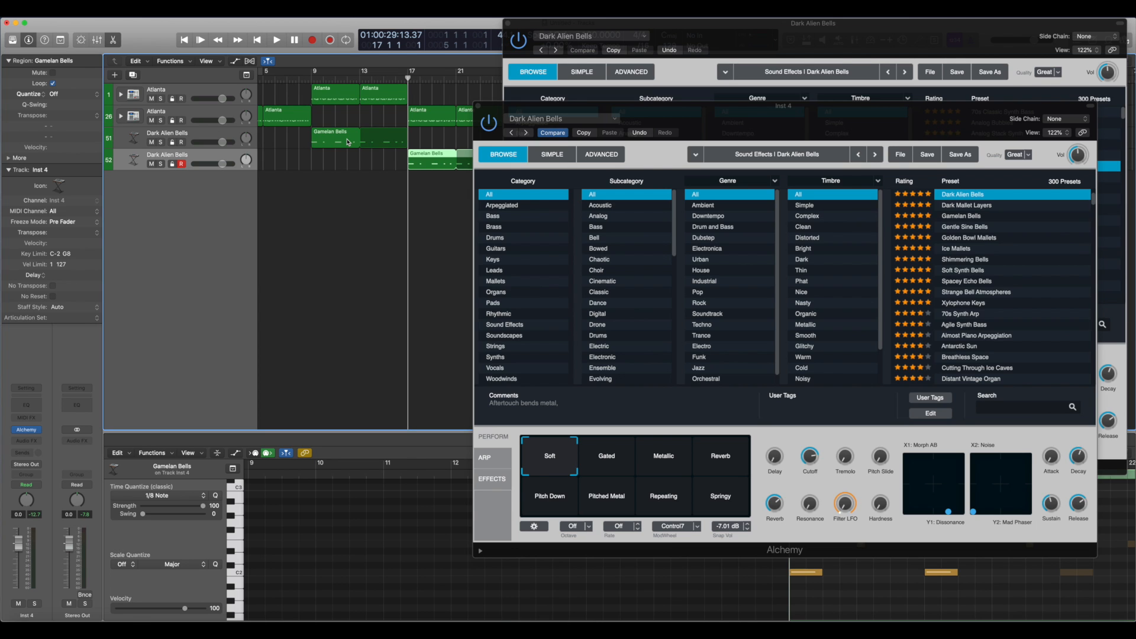
key("space")
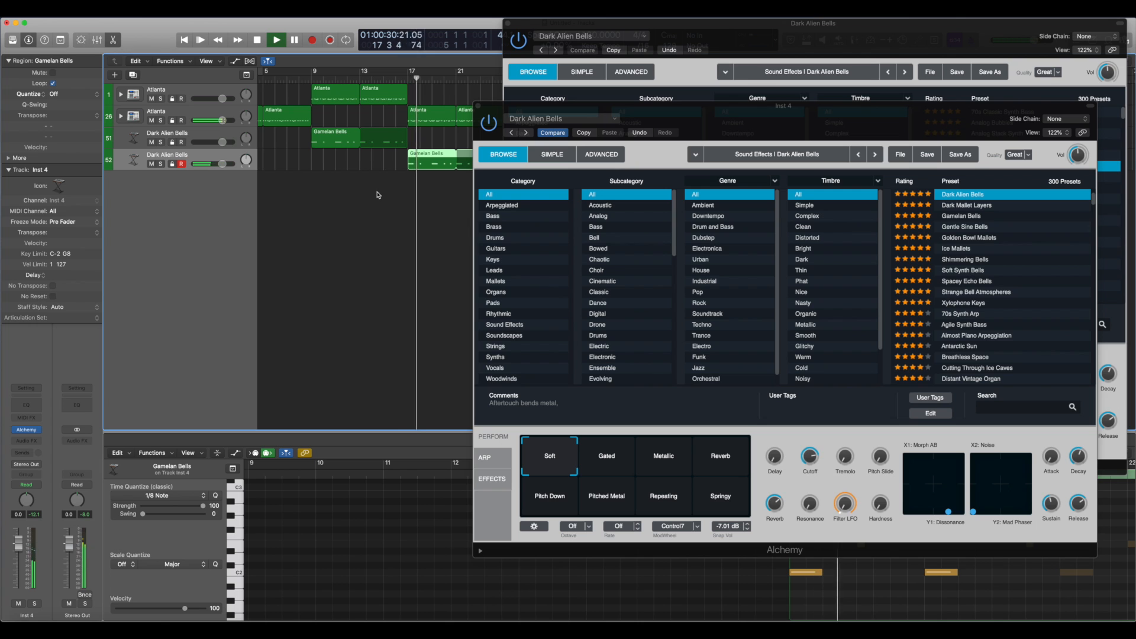
key("space")
Copy the duplicate track's Gamelan Bells region to bar 9 on the same track and play both bell parts from there.
left_click_drag(442, 161, 346, 163)
key("alt")
key("space")
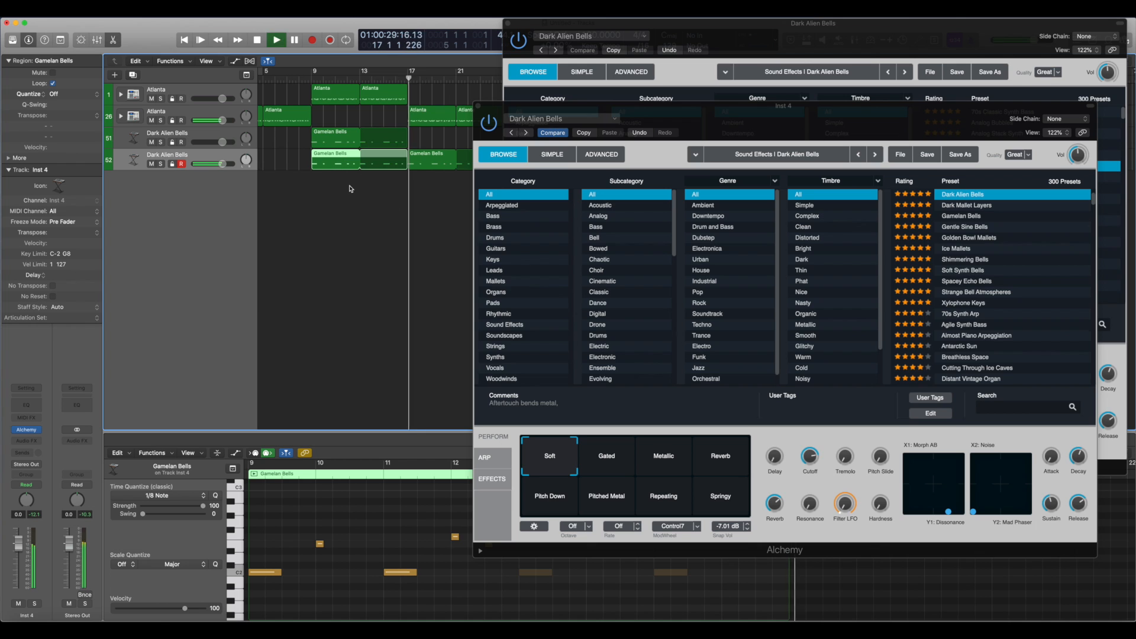
left_click(312, 80)
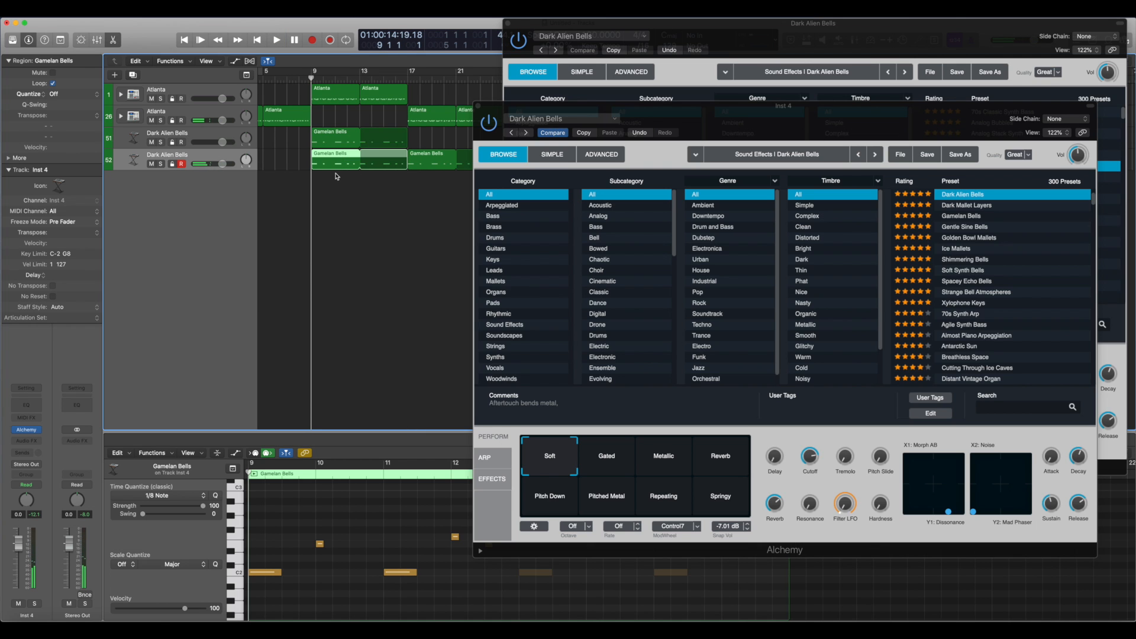
key("space")
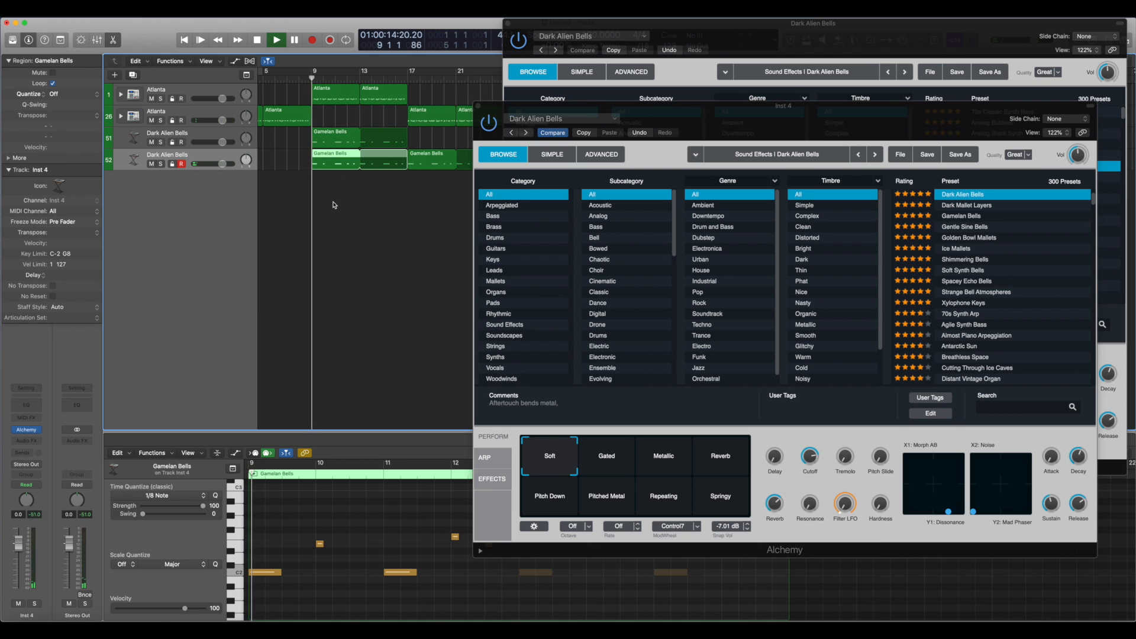
Lower the first Dark Alien Bells track's volume to -8.4 dB and check the balance of the two bell layers.
left_click(319, 147)
key("space")
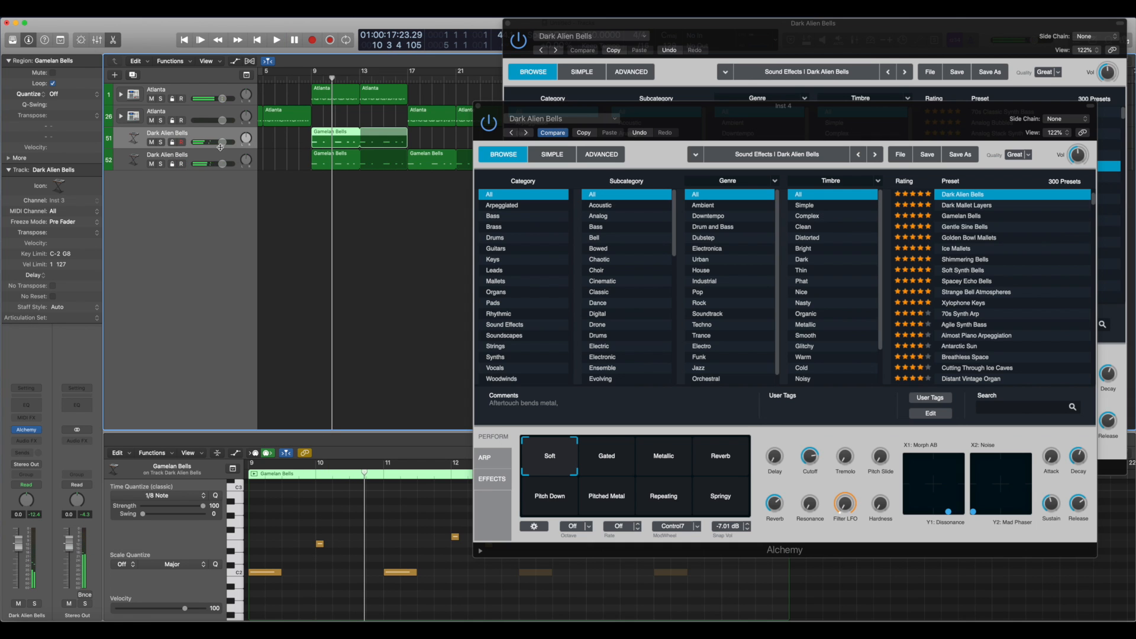
left_click_drag(220, 148, 206, 148)
key("space")
left_click_drag(207, 142, 210, 142)
key("space")
key("space")
key("space")
Bring the first bells track's Alchemy window forward, move it clear of the transport display and deselect the region.
left_click(686, 34)
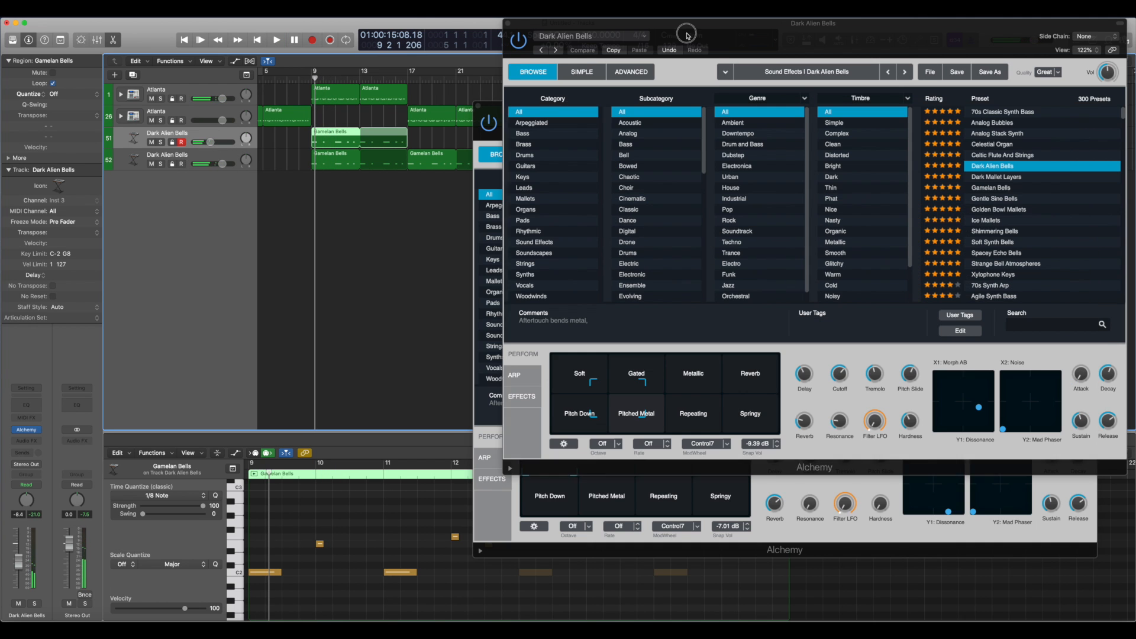
left_click_drag(736, 35, 712, 90)
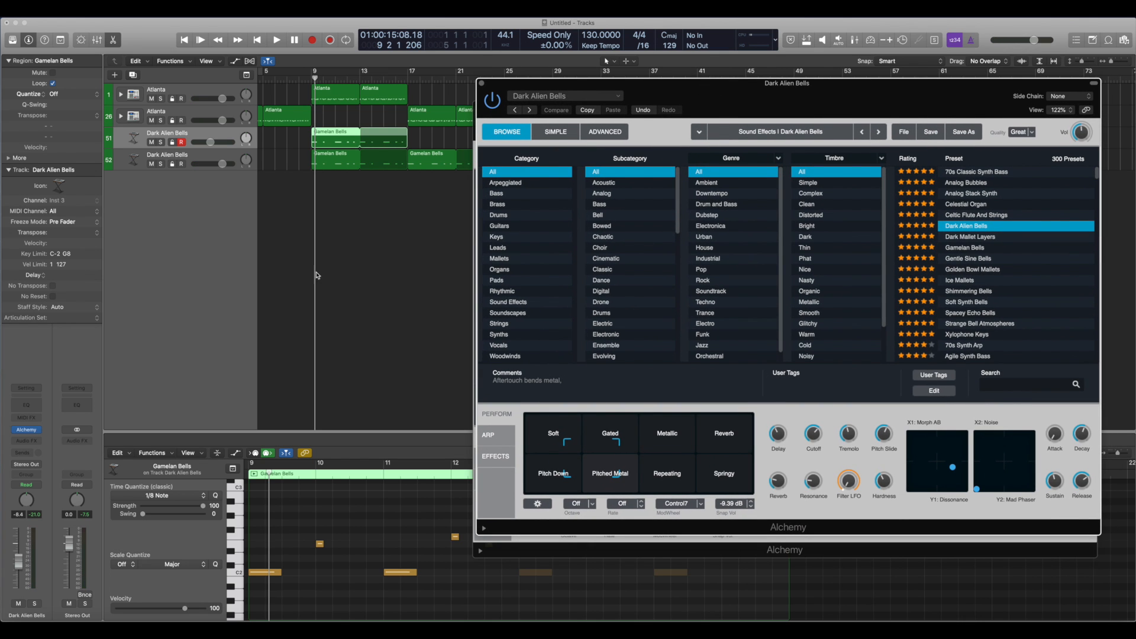
left_click(303, 175)
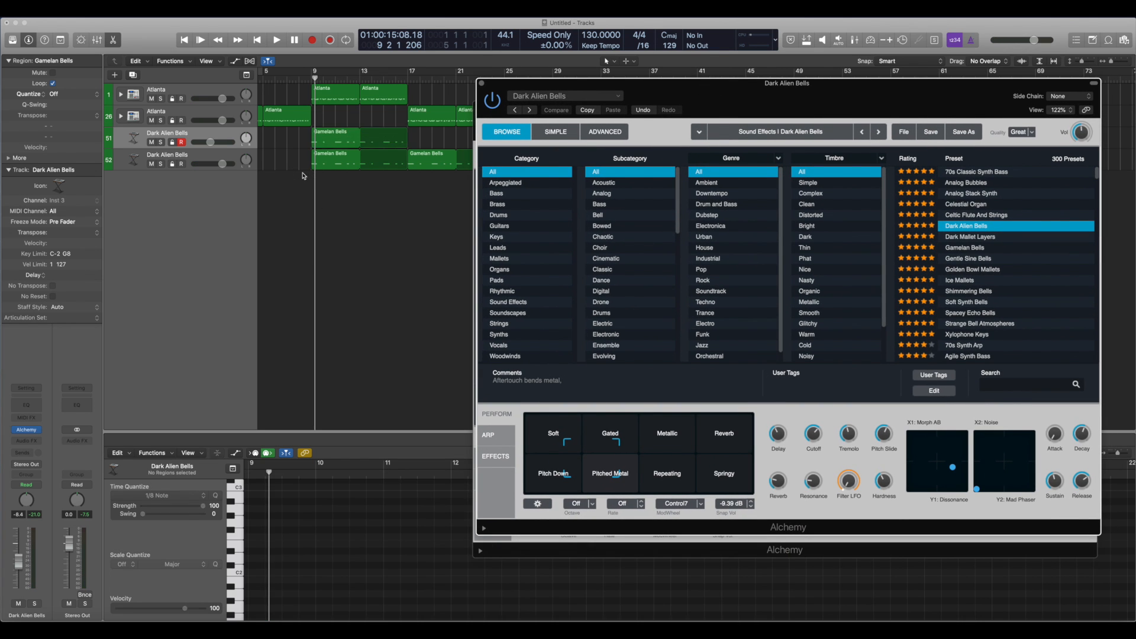
left_click(323, 164)
left_click(289, 152)
left_click(328, 145)
left_click(324, 157)
left_click(325, 143)
left_click(323, 167)
left_click(332, 226)
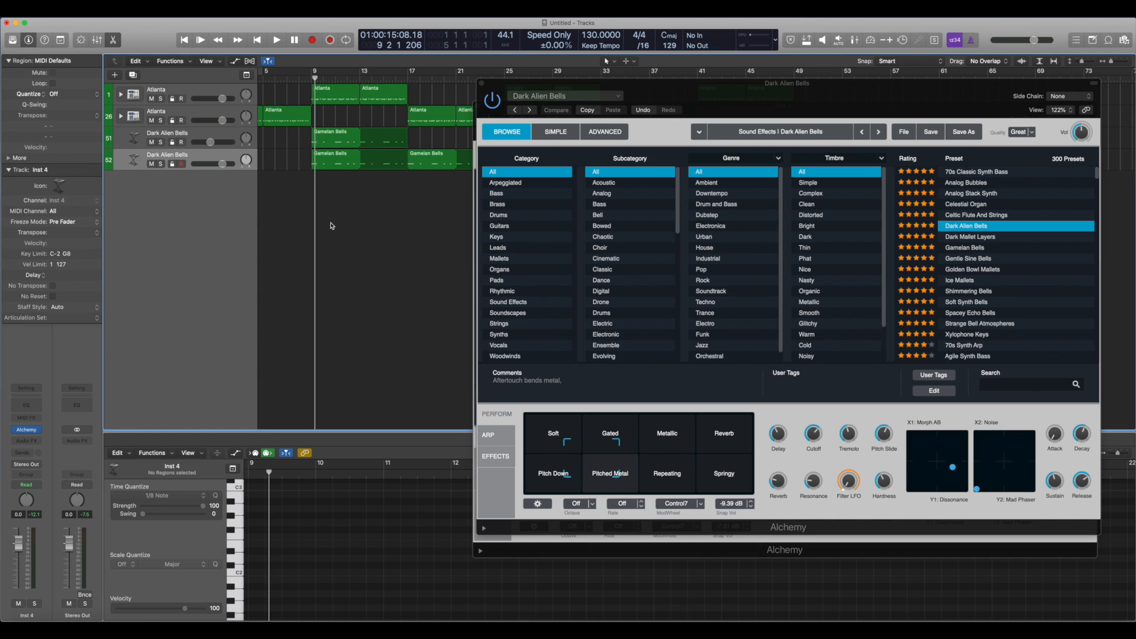
left_click(349, 163)
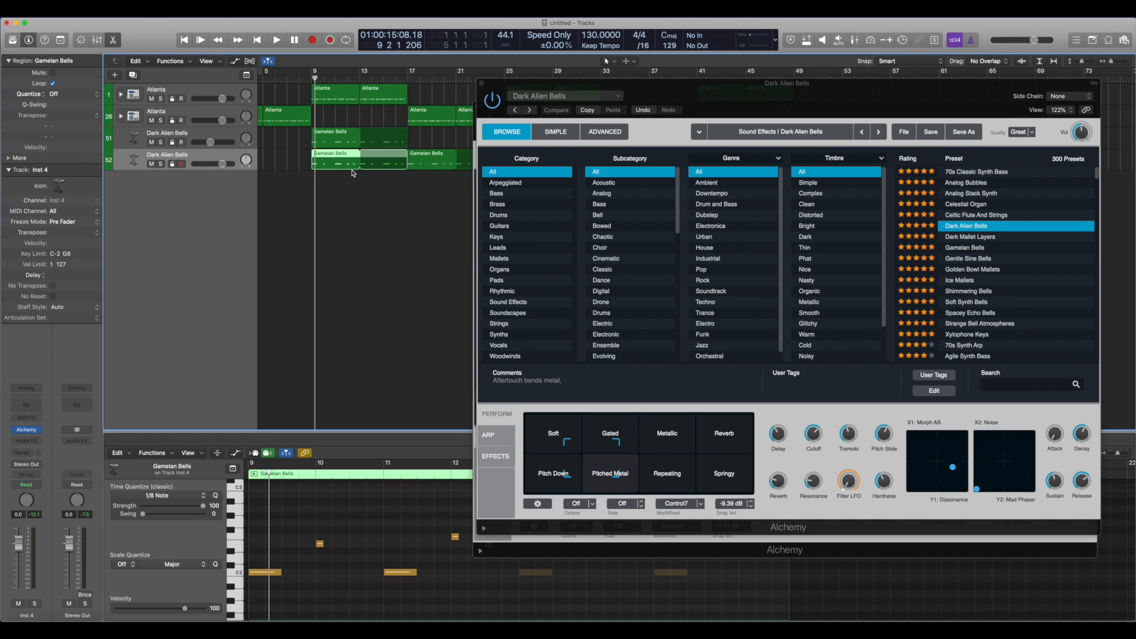
left_click(330, 190)
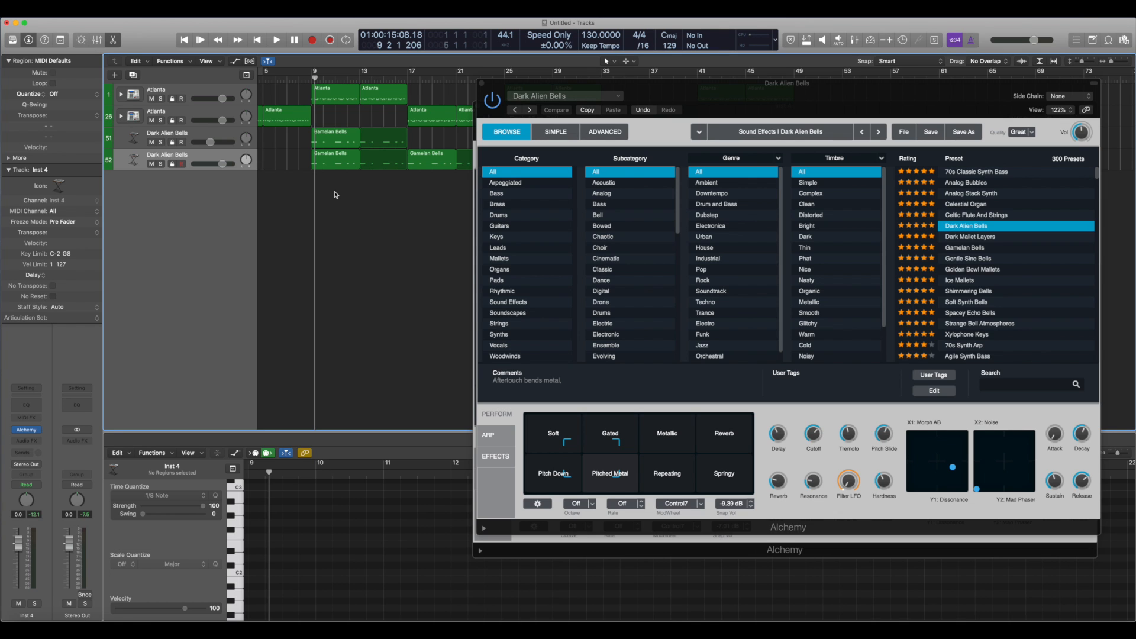
left_click(225, 155)
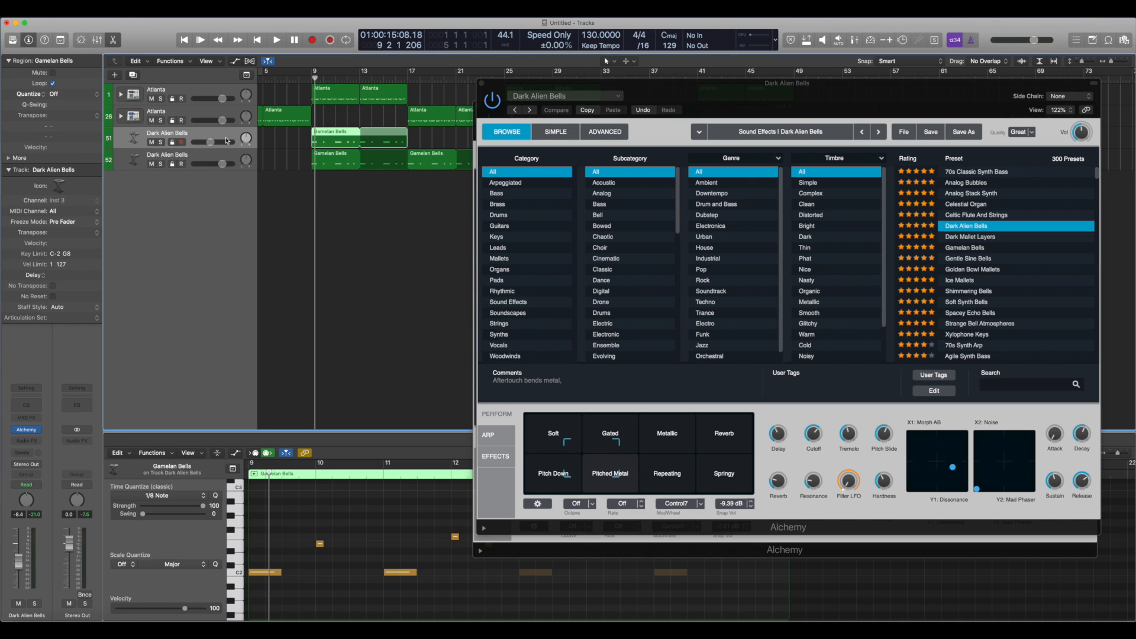
left_click(314, 181)
left_click(221, 158)
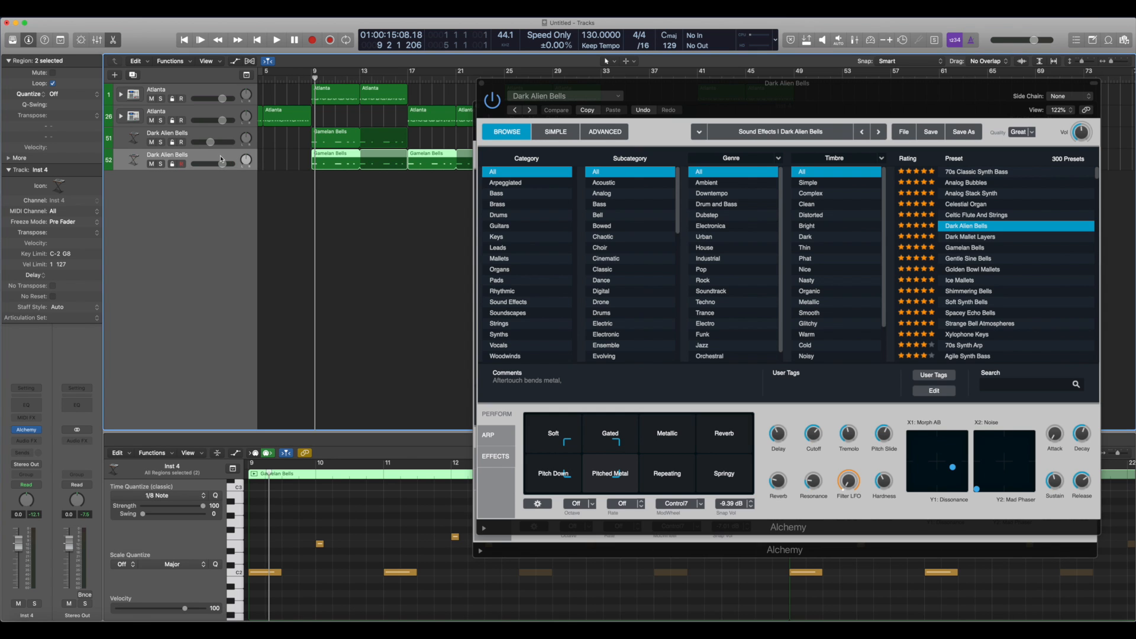
Switch the first Dark Alien Bells track's Alchemy sound to the Reverb snapshot and deselect its region.
left_click(322, 139)
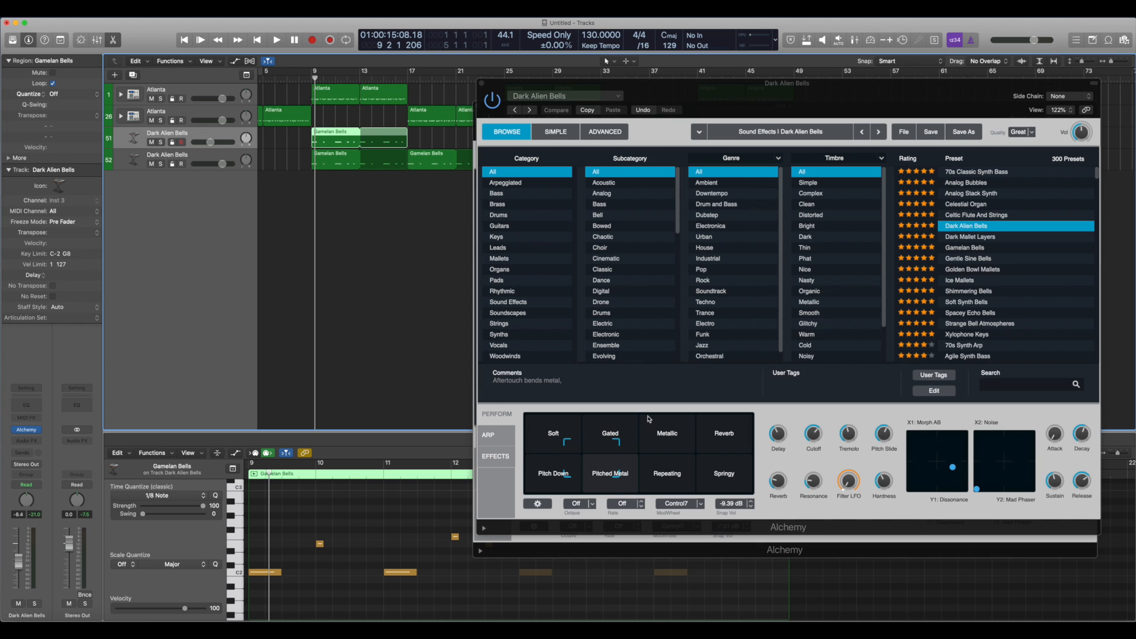
left_click(750, 416)
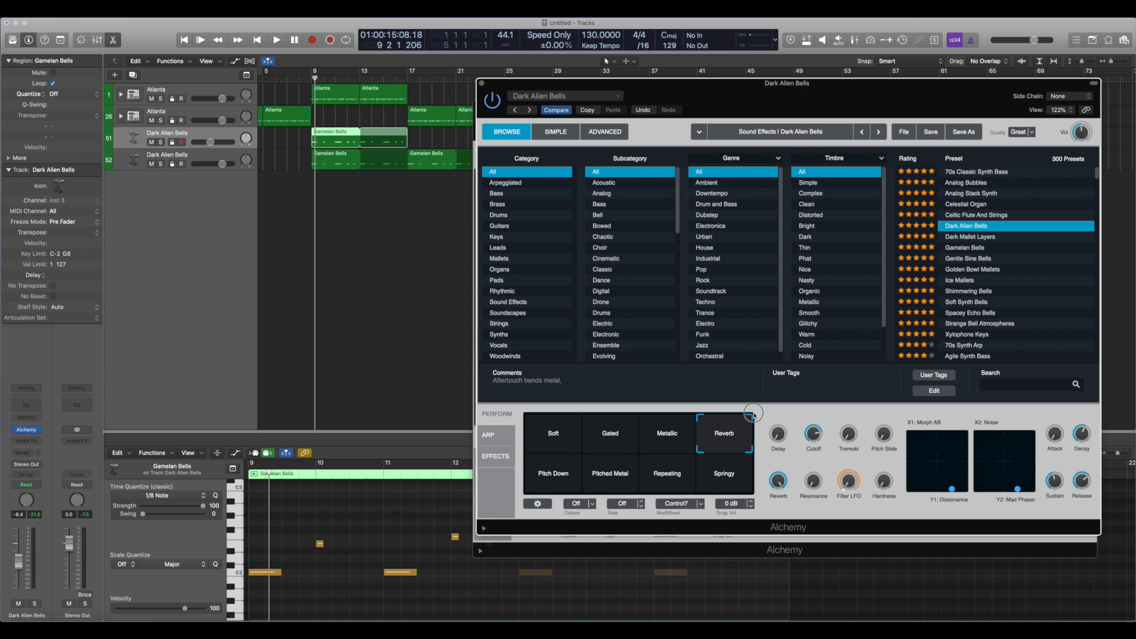
left_click(323, 183)
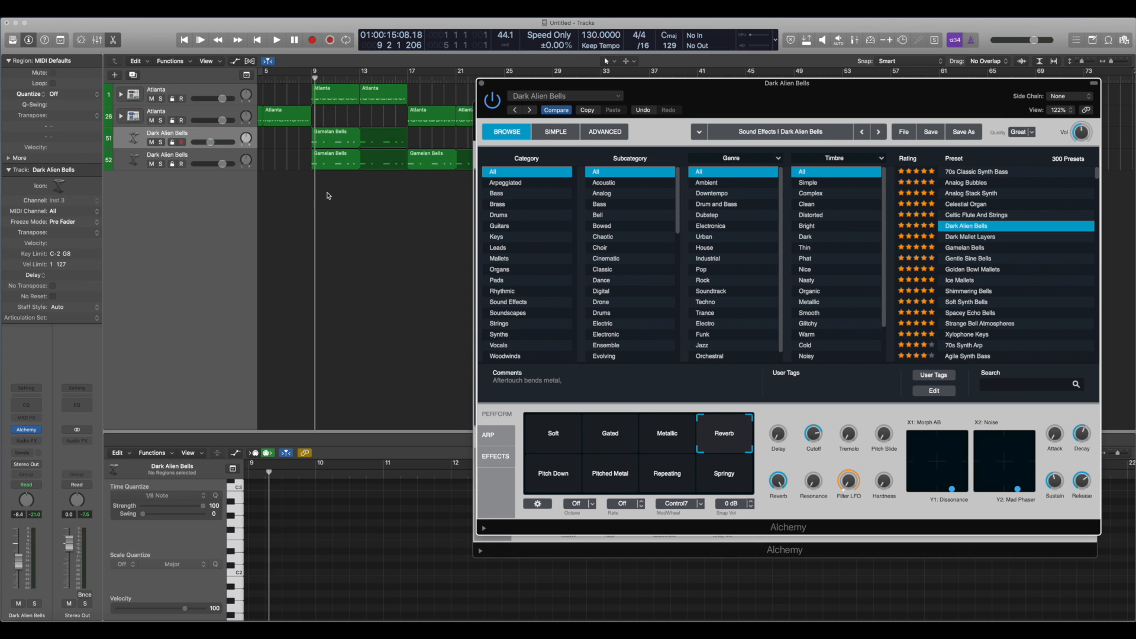
Solo the first bells track to hear it alone, clear that solo, and solo the second bells track for comparison.
left_click(324, 140)
key("s")
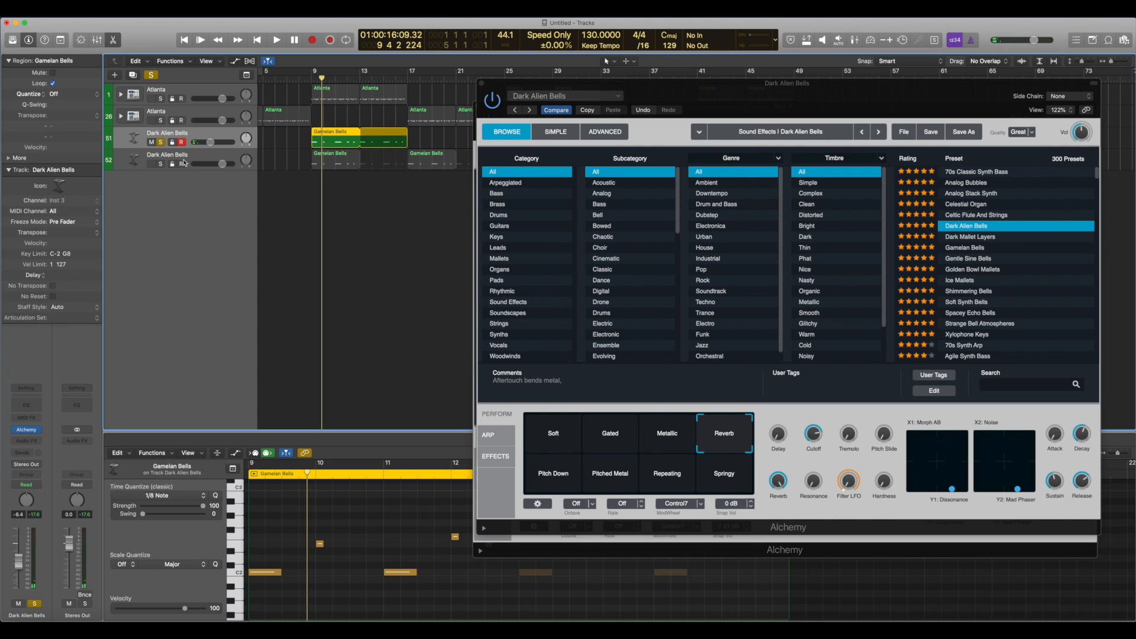
left_click(161, 142)
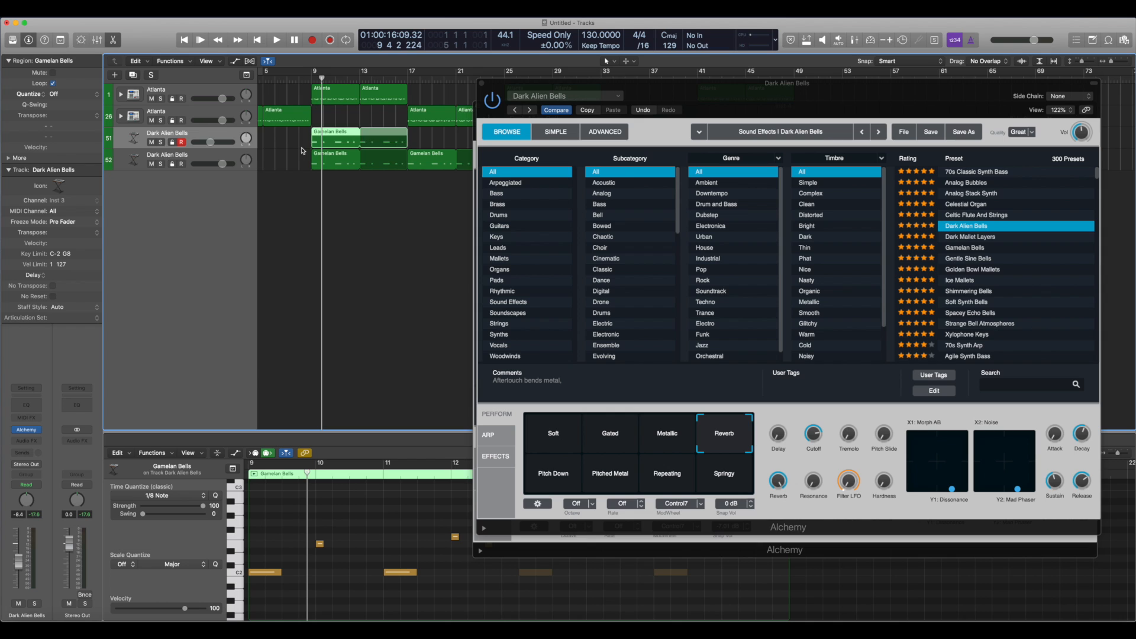
left_click(331, 164)
key("s")
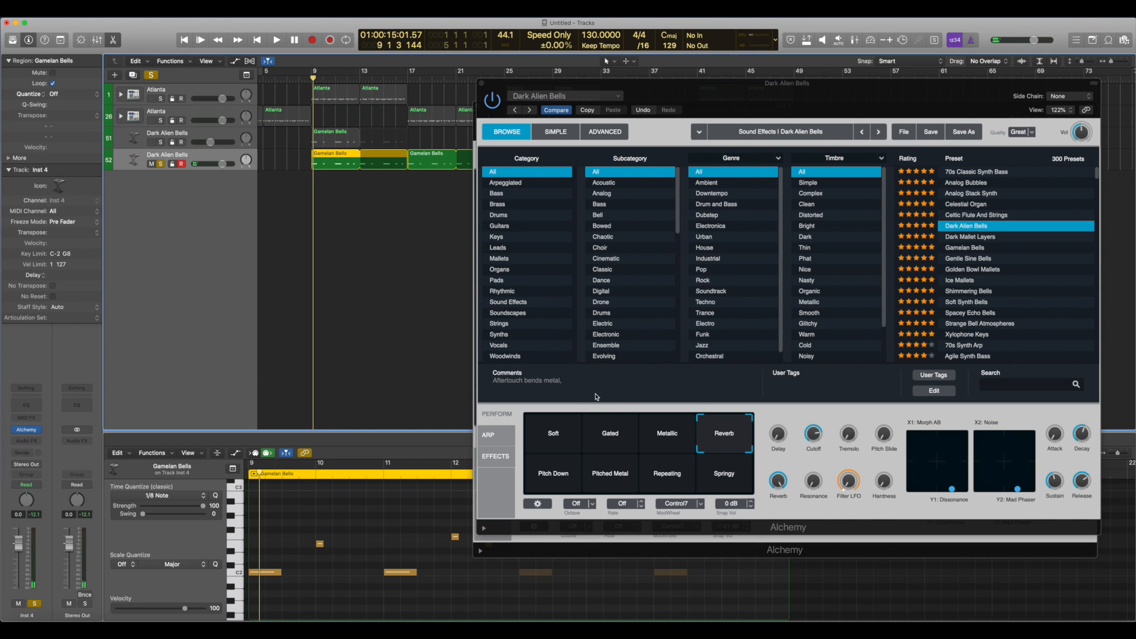
Compare the snapshots in both bells tracks' Alchemy windows, then place the first track's window back over the second's.
left_click_drag(496, 90, 570, 72)
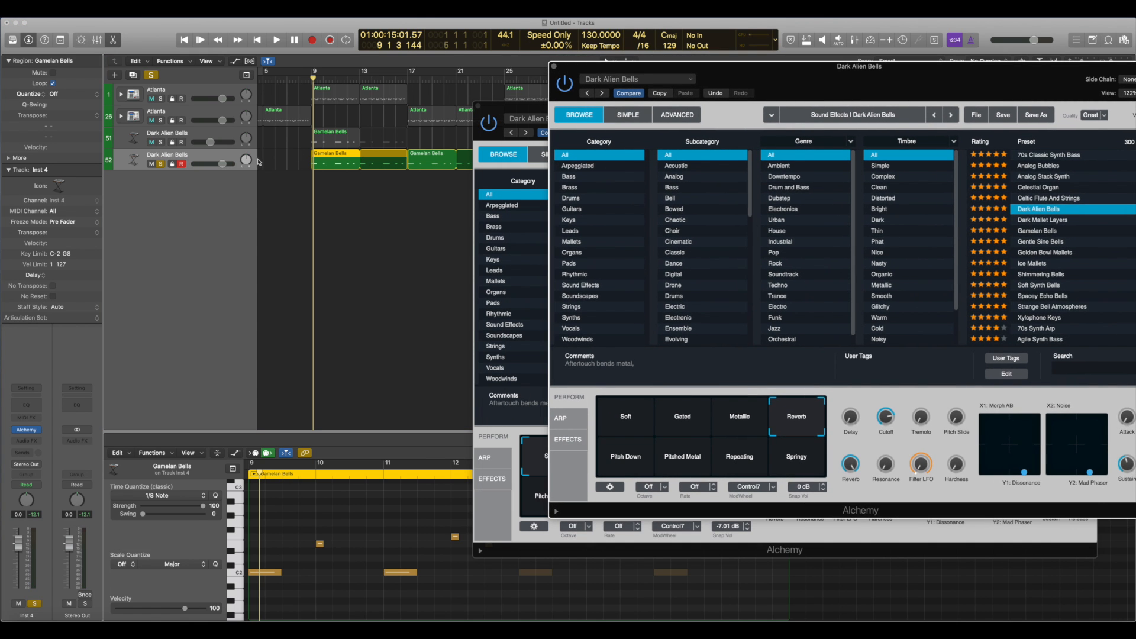
left_click(496, 110)
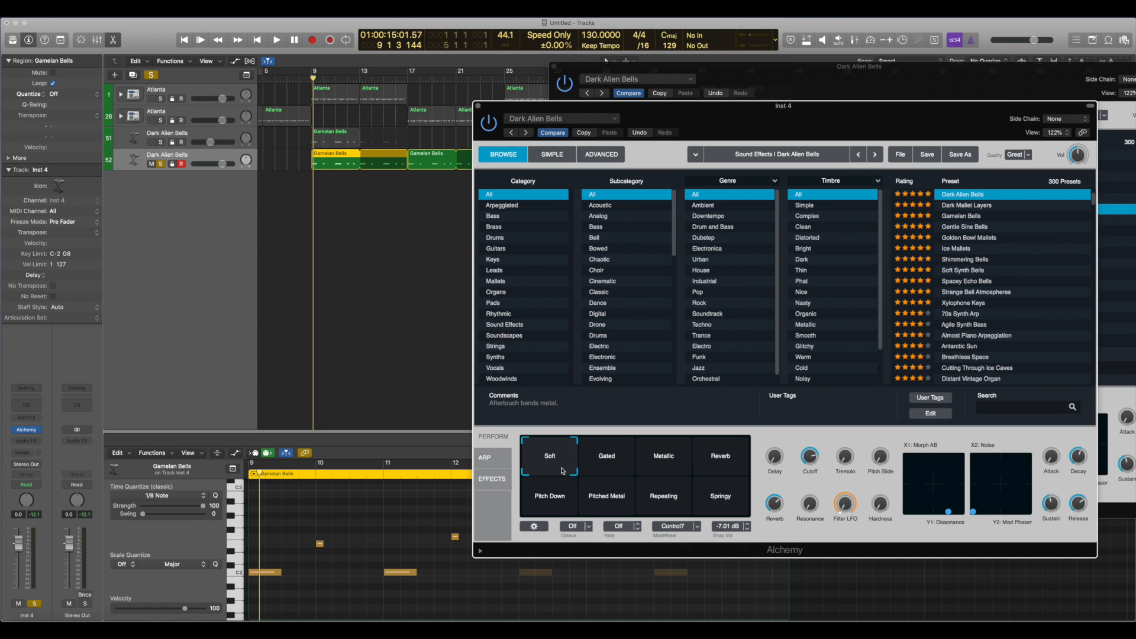
left_click(602, 71)
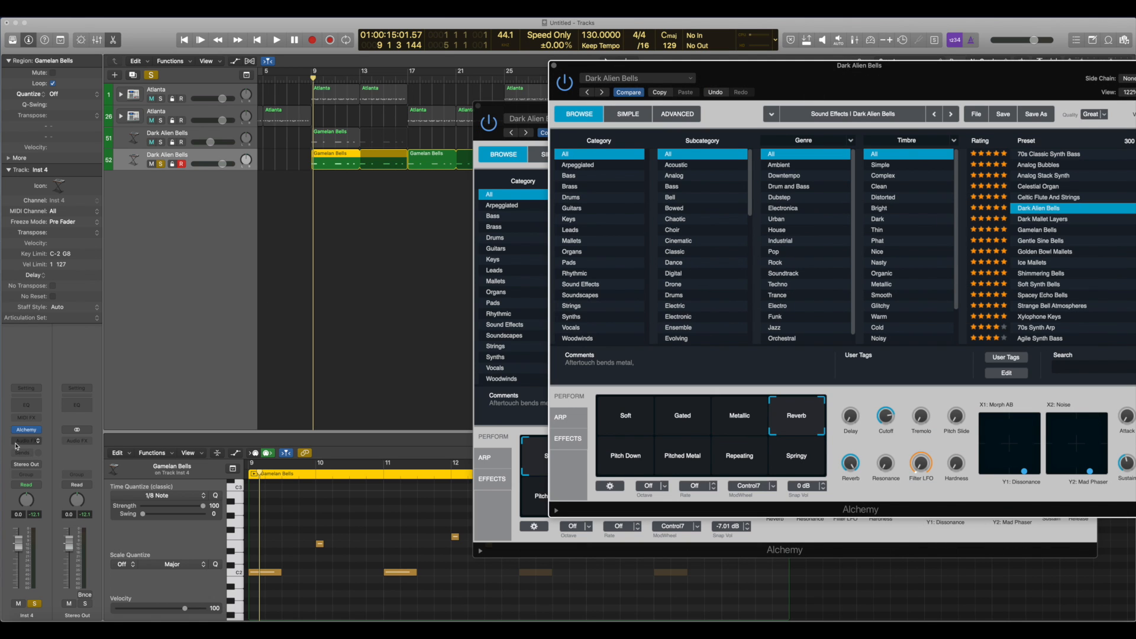
left_click(187, 135)
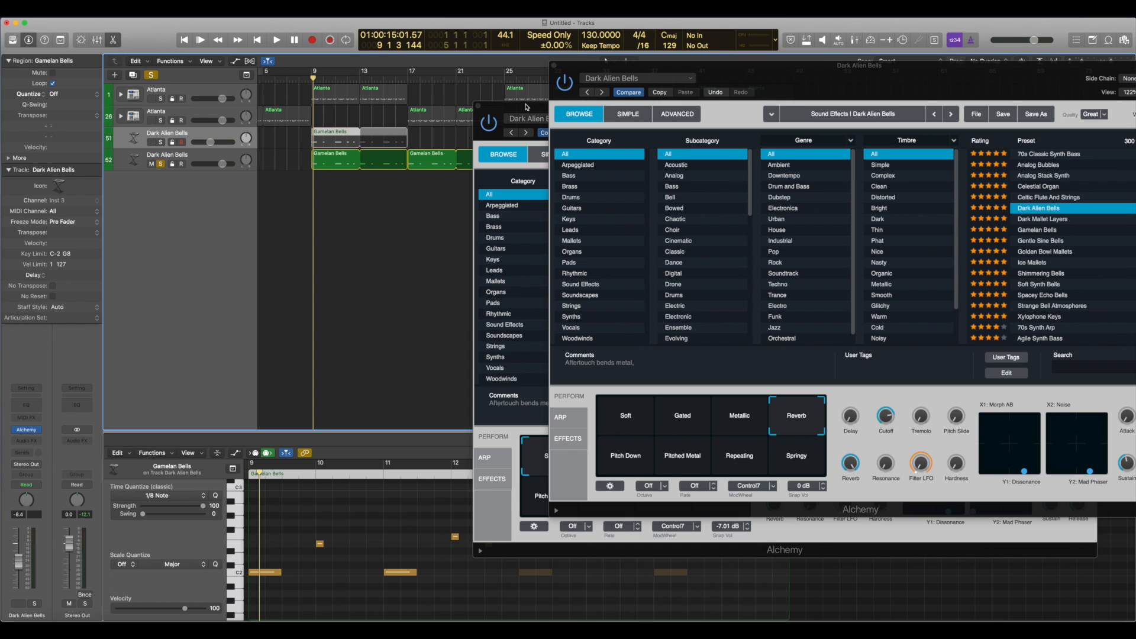
left_click(565, 89)
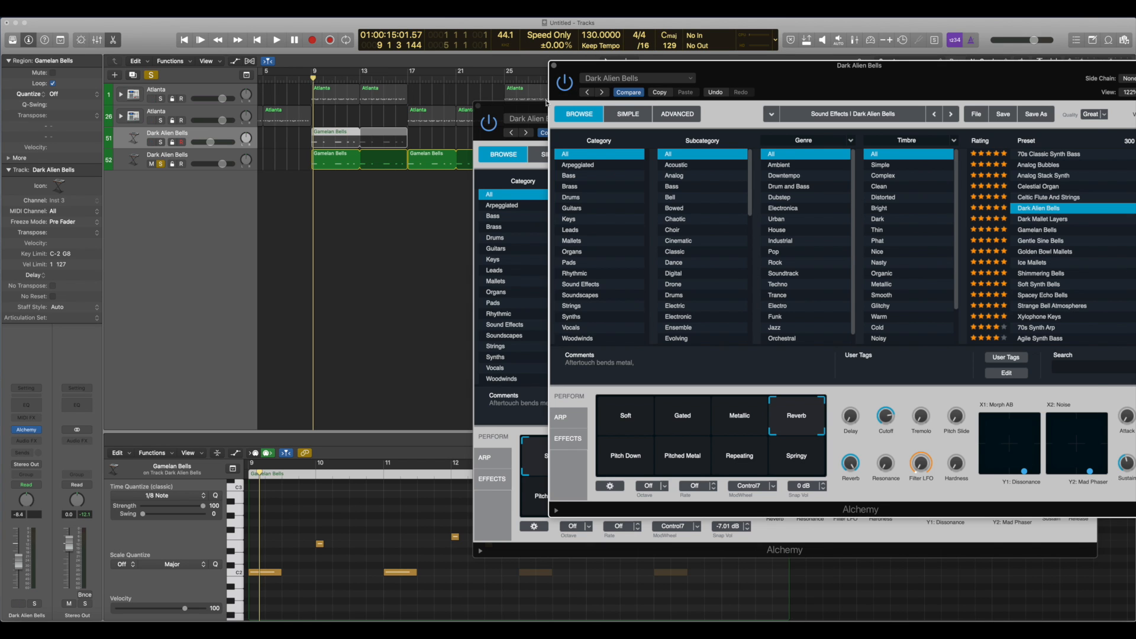
left_click(529, 111)
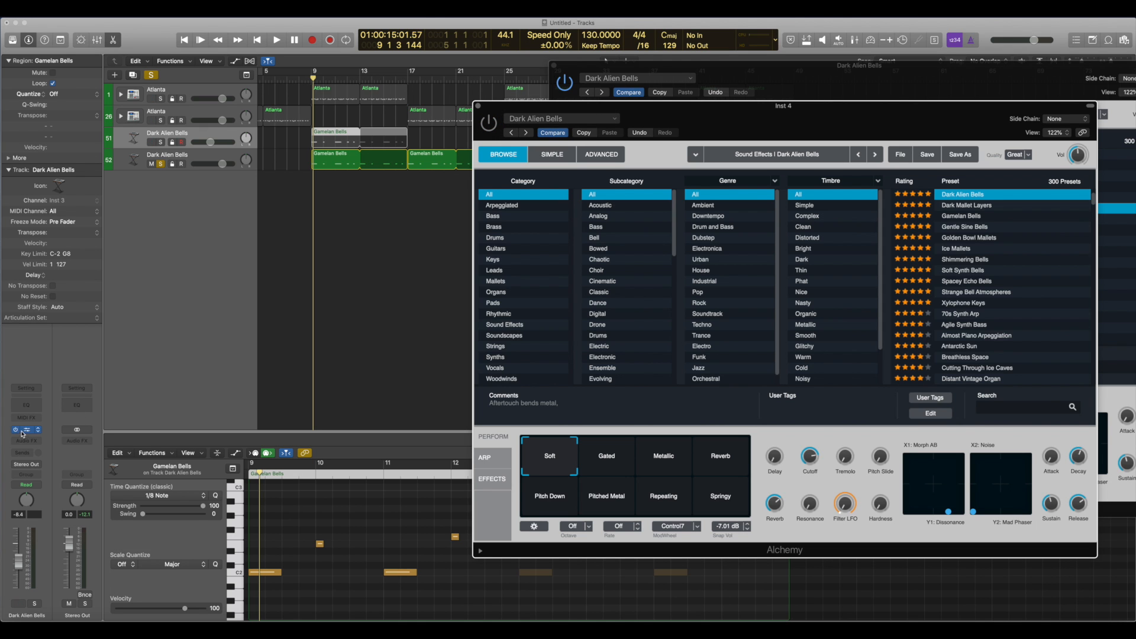
left_click(595, 61)
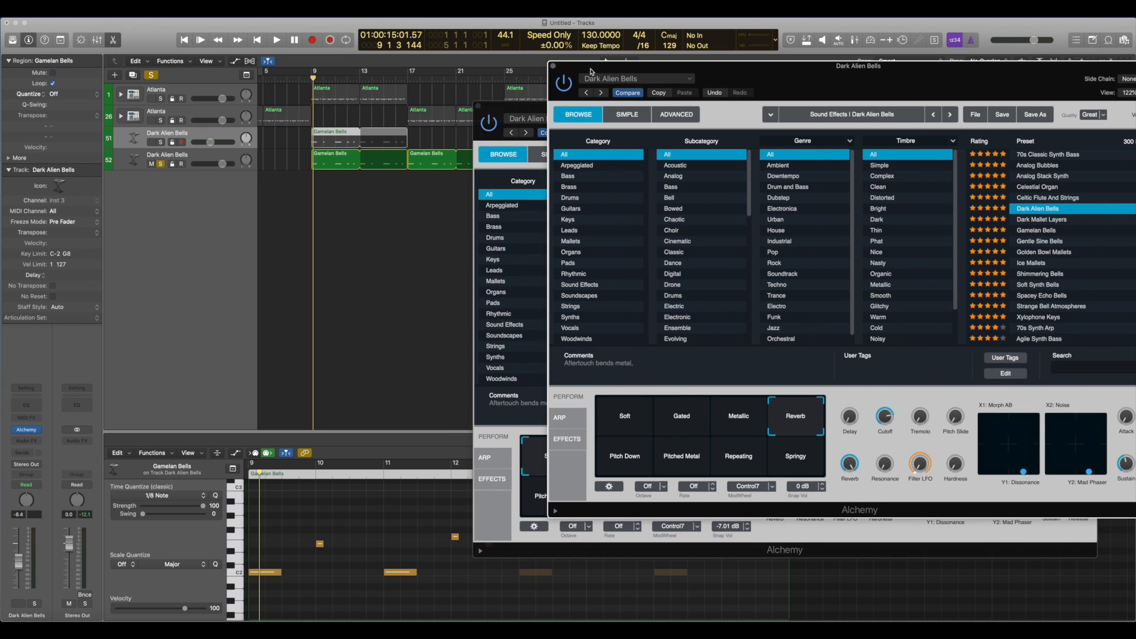
left_click_drag(595, 61, 510, 103)
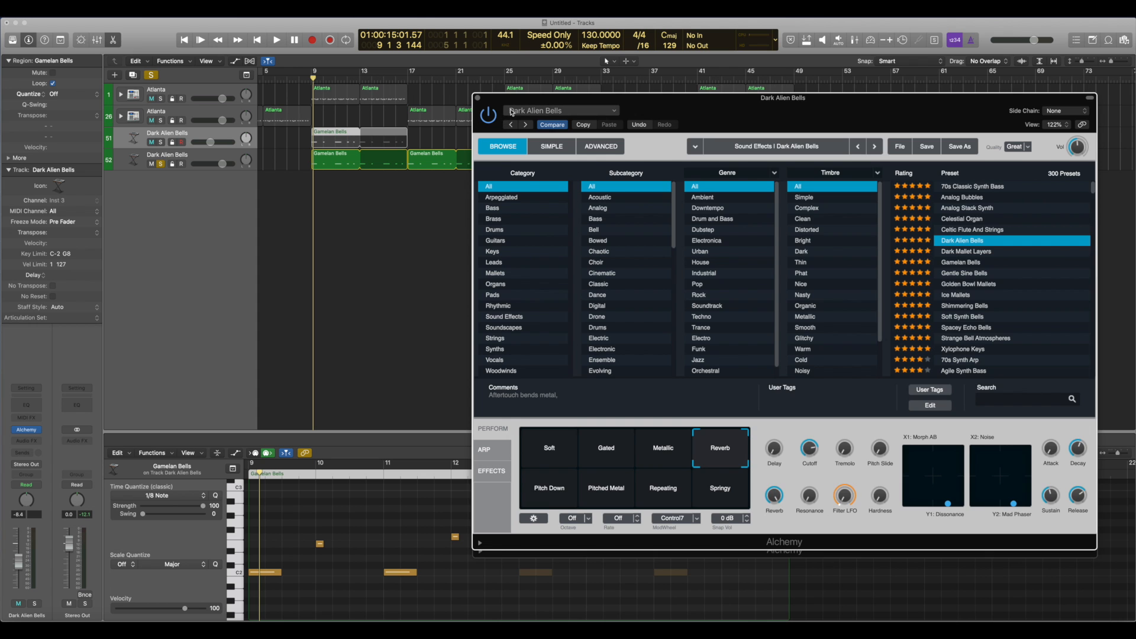
mouse_move(509, 102)
left_mouse_down()
mouse_move(508, 114)
mouse_move(506, 99)
left_mouse_up()
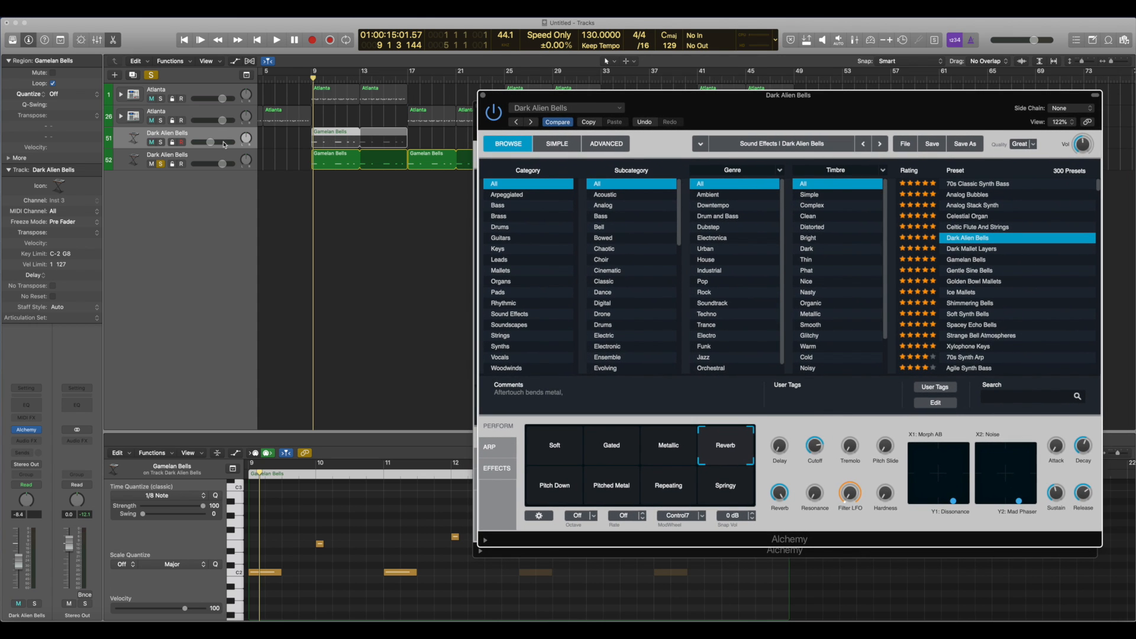
Remove the second bells track's solo and play both bell layers with the drums from bar 9, then stop playback.
left_click(160, 164)
left_click(311, 78)
key("space")
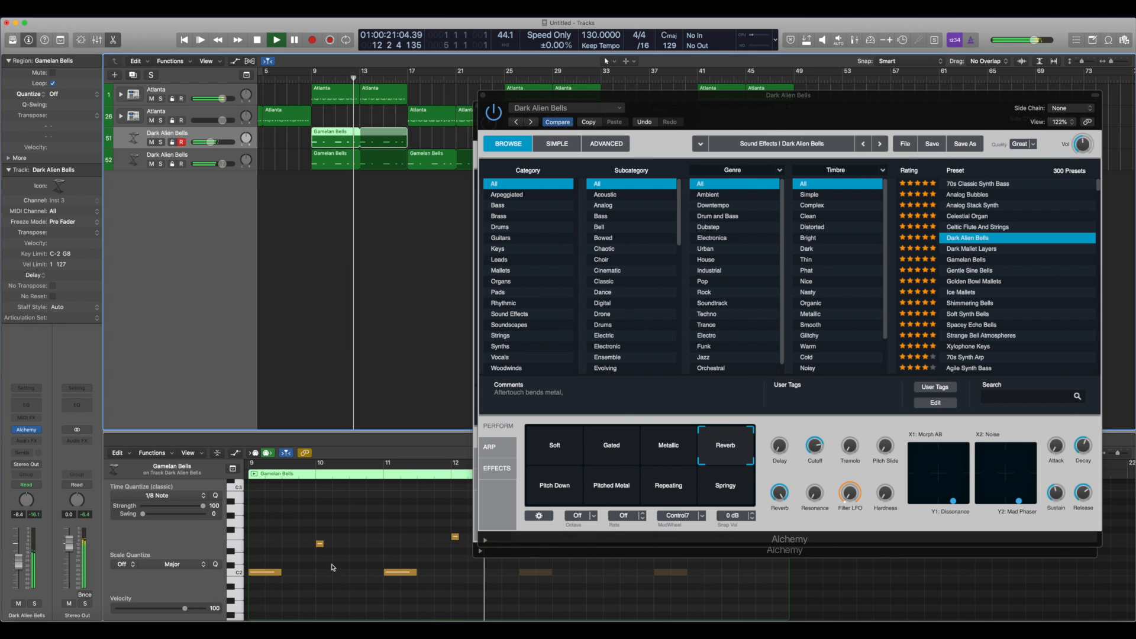
scroll(359, 526, "right", 2)
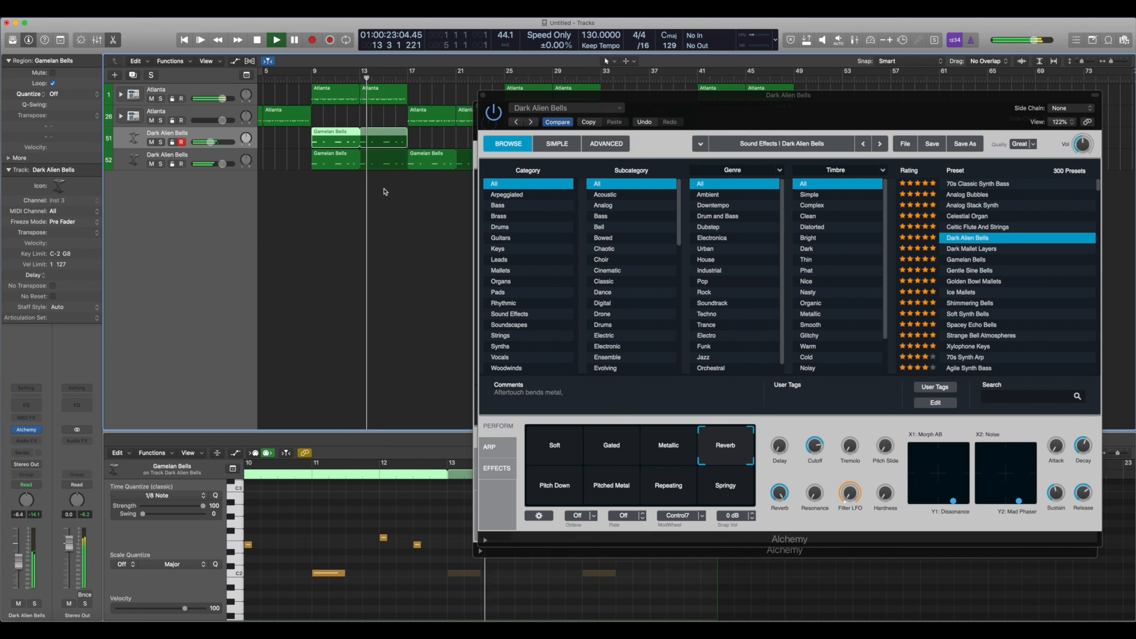
key("space")
Lower the first Dark Alien Bells track's volume to -10.0 dB and leave its region deselected.
left_click(347, 191)
key("super+Left")
left_click_drag(209, 142, 207, 142)
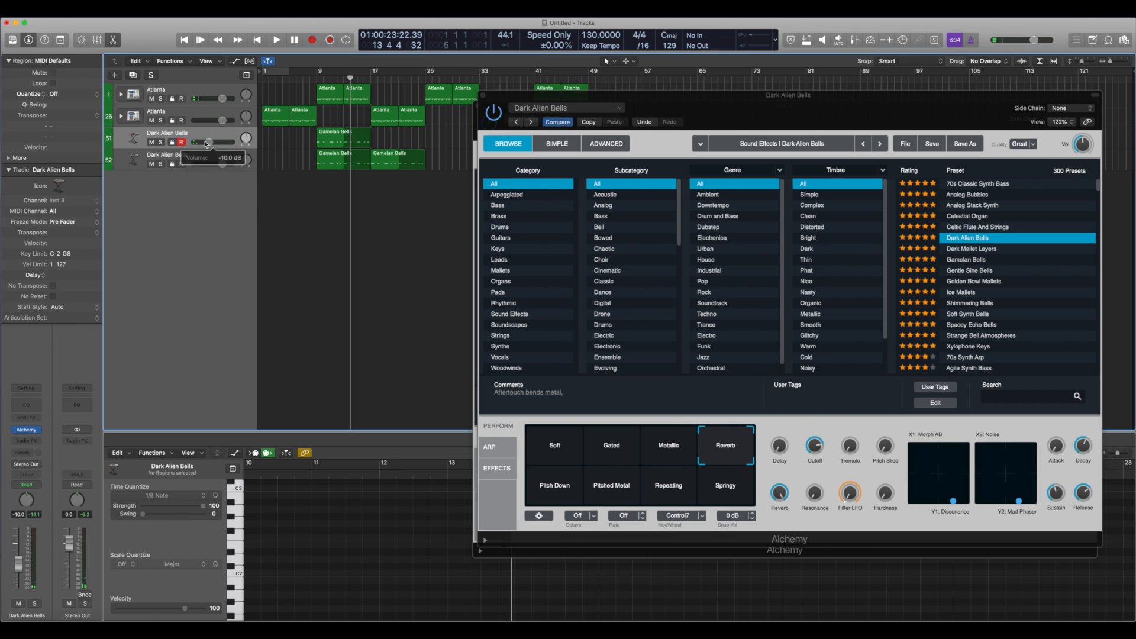
left_click(224, 134)
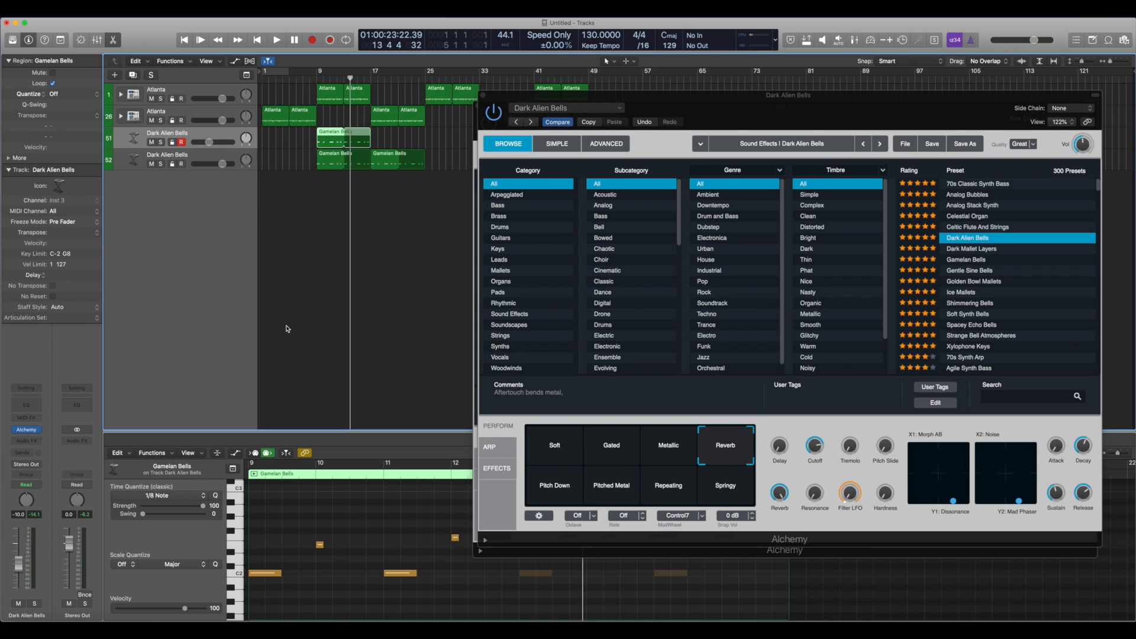
left_click(367, 244)
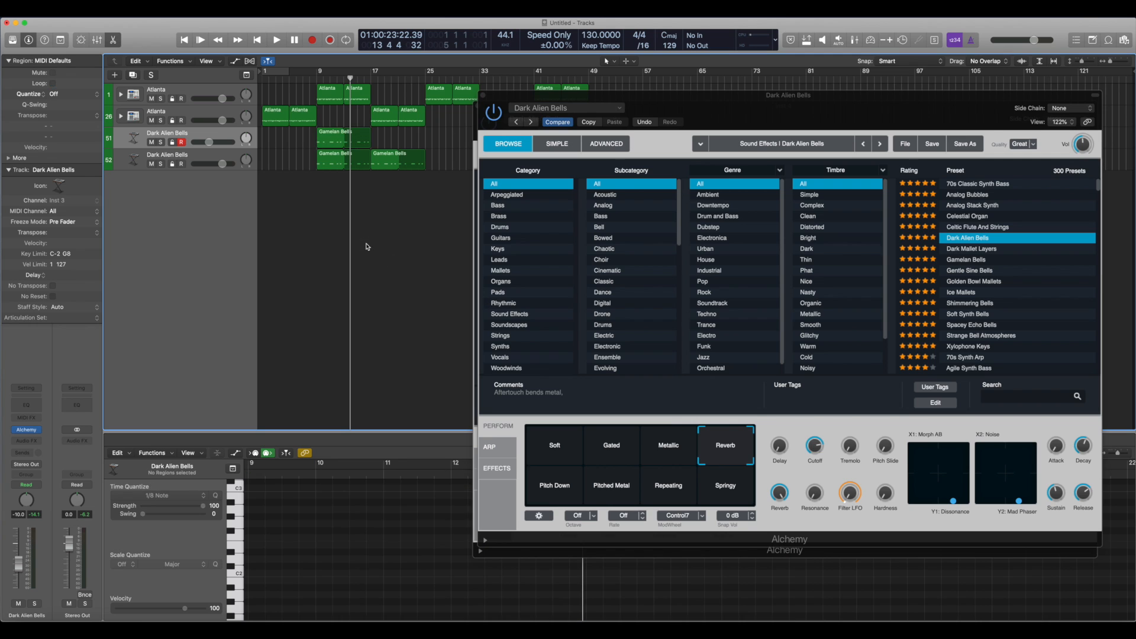
left_click(333, 143)
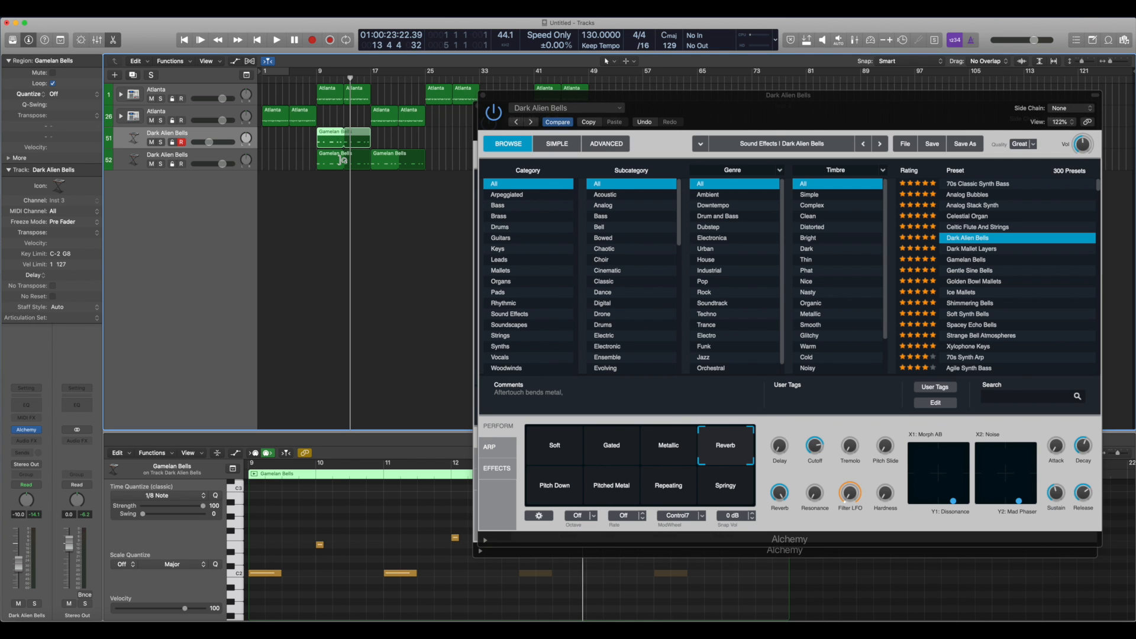
left_click(312, 140)
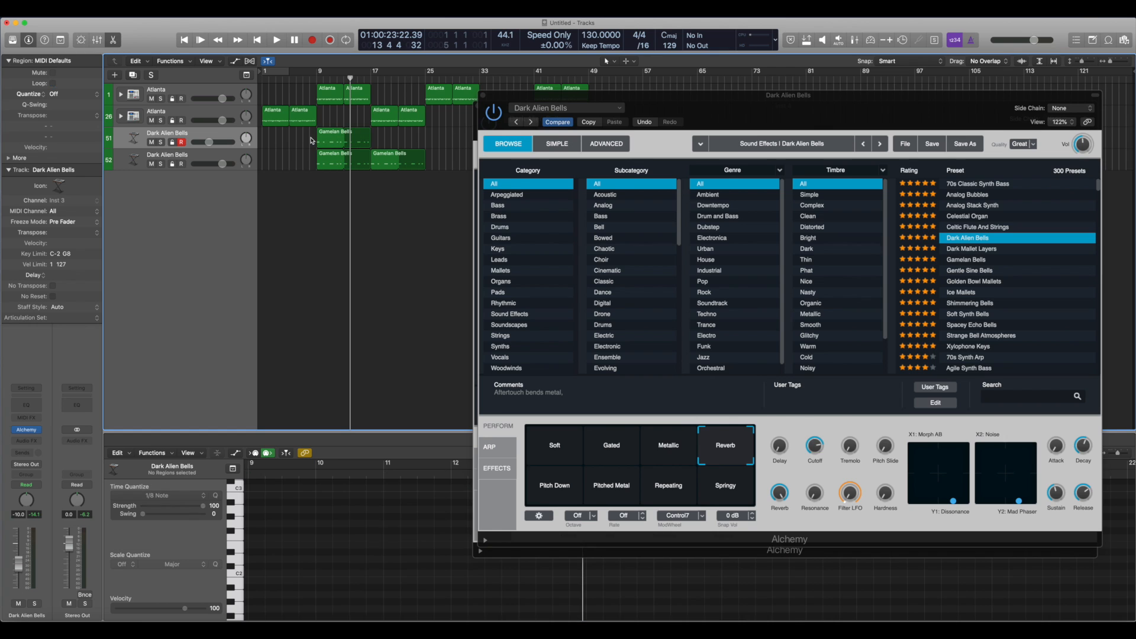
left_click(322, 140)
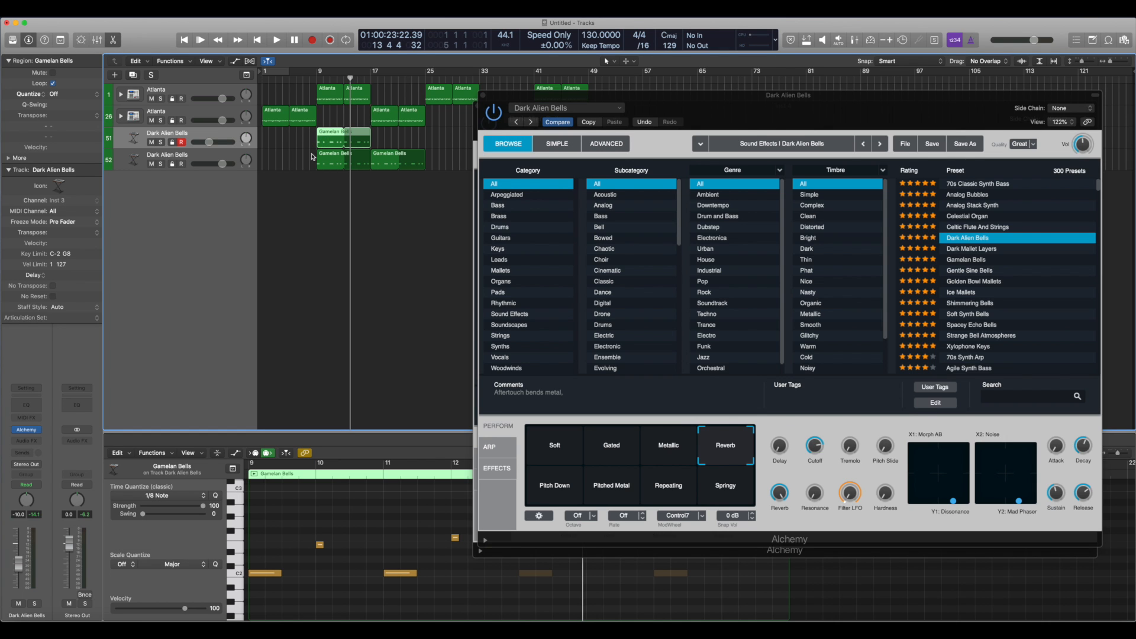
left_click(310, 146)
left_click(332, 143)
left_click(314, 144)
left_click(327, 145)
left_click(313, 144)
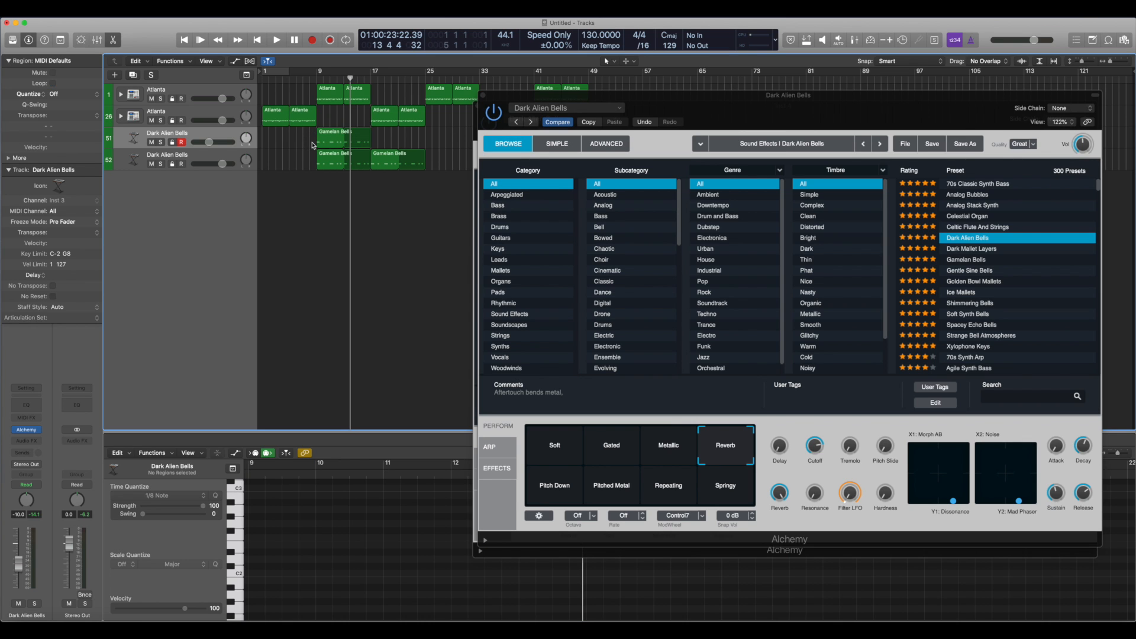
left_click(325, 143)
left_click(315, 143)
left_click(332, 163)
left_click(333, 234)
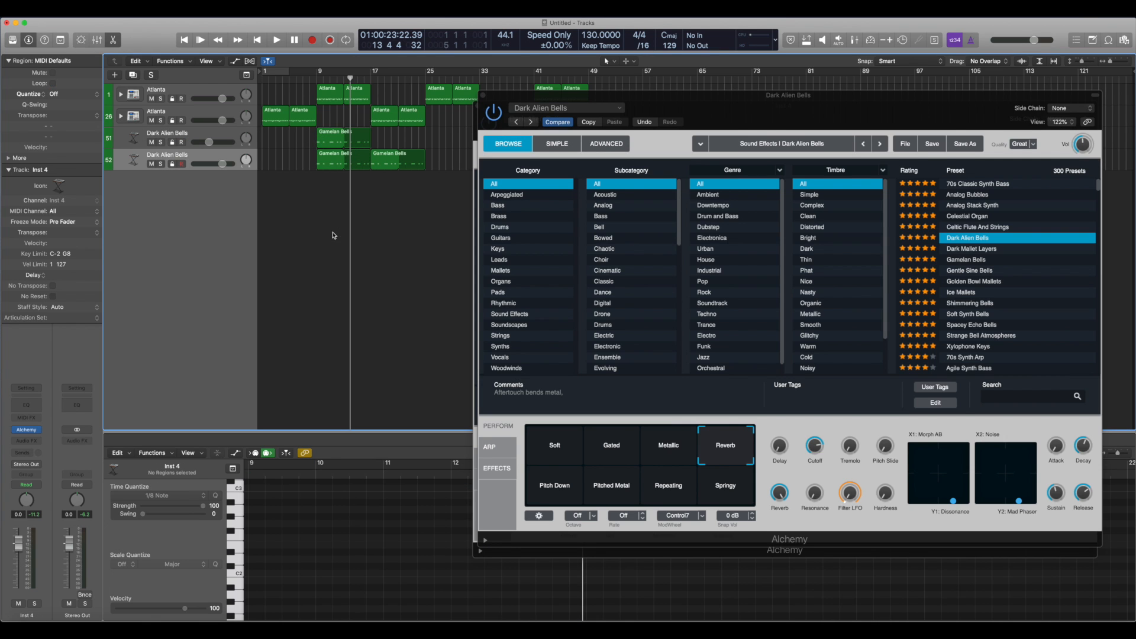
left_click(367, 167)
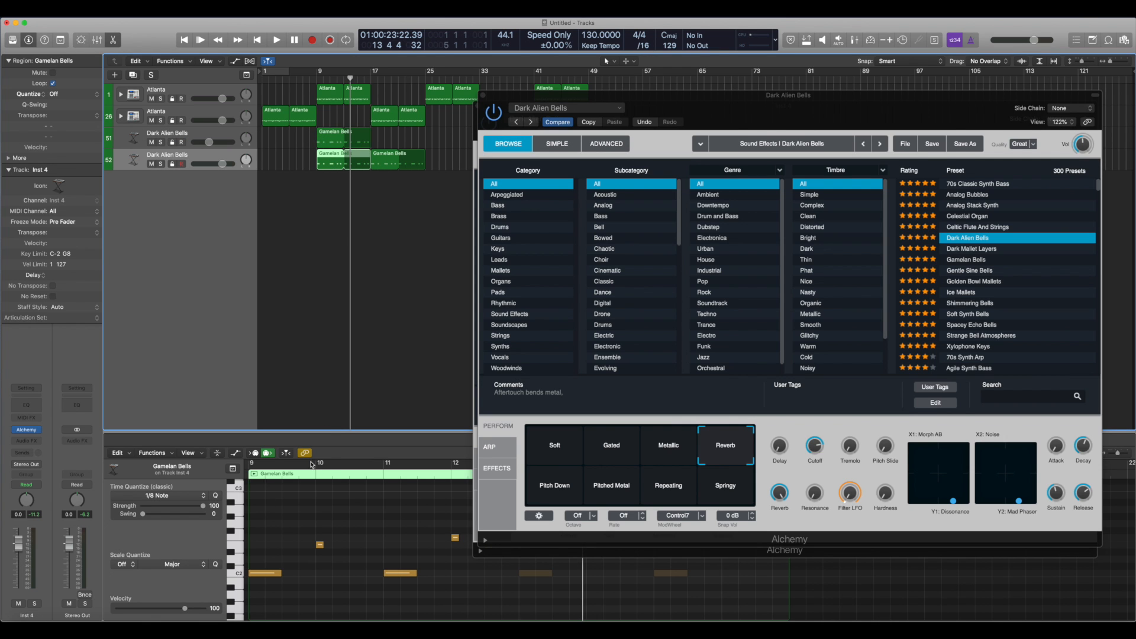
left_click(316, 188)
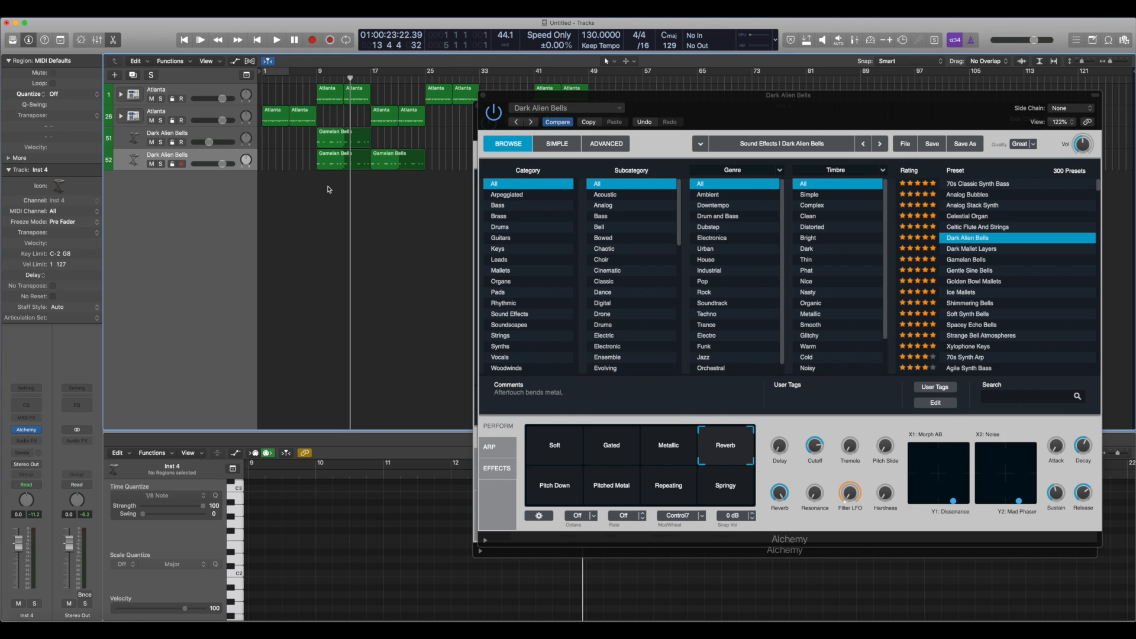
left_click(235, 93)
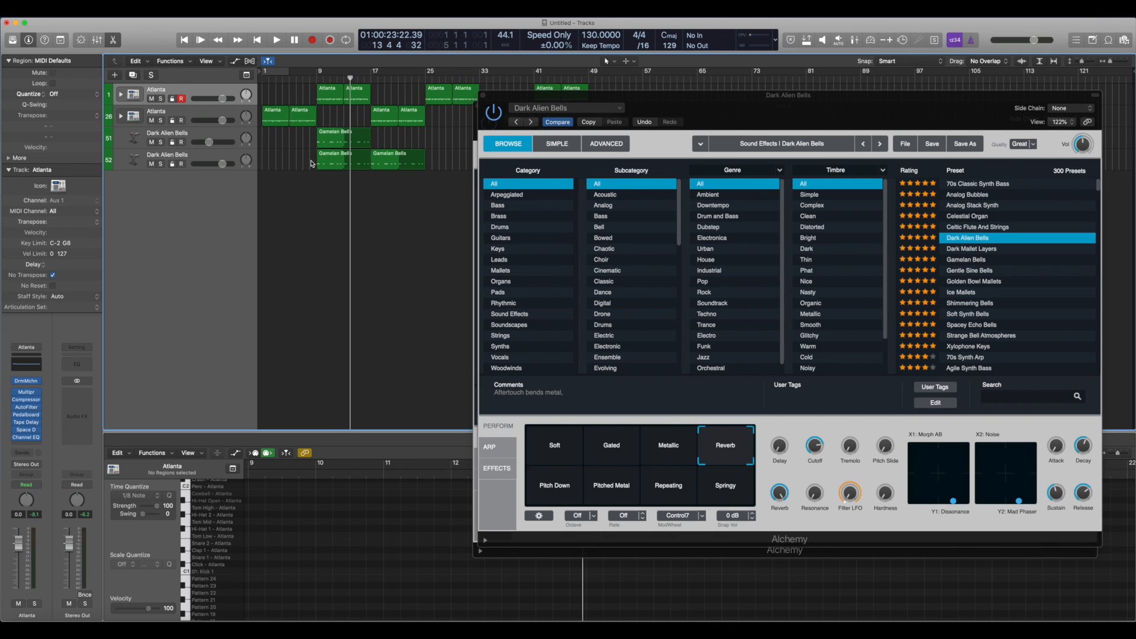
key("super+Right")
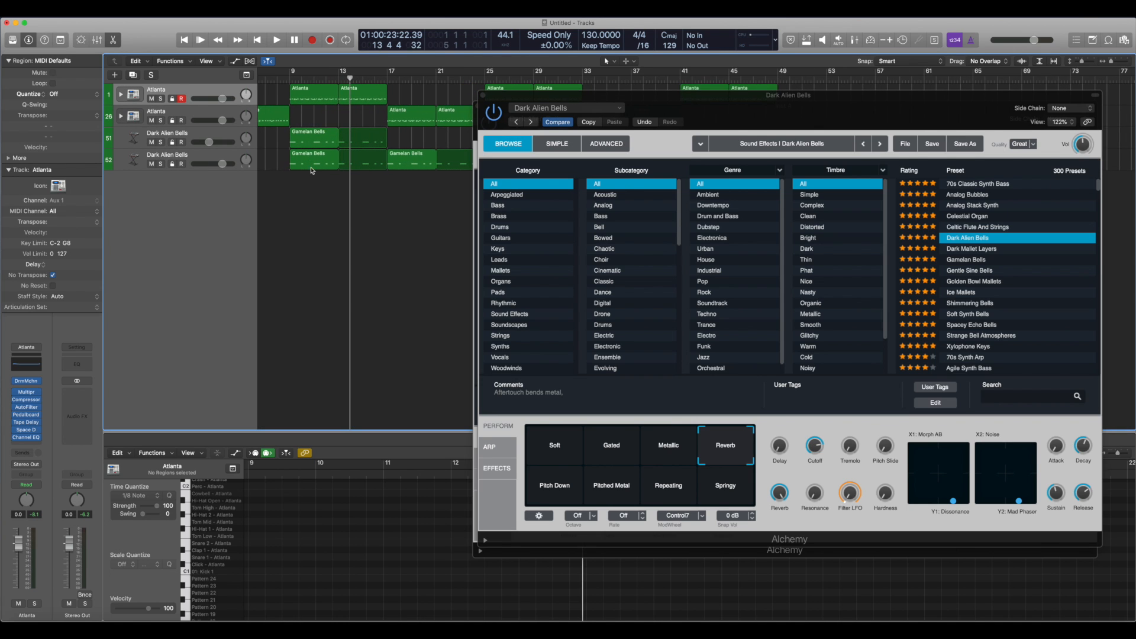
key("super+Left")
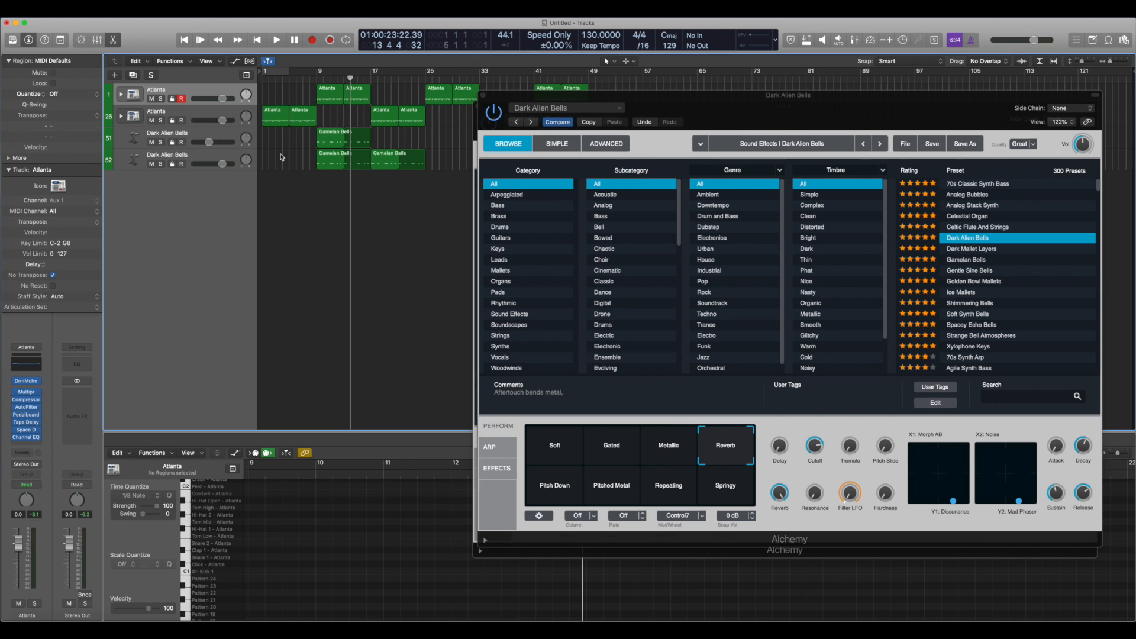
Close the Alchemy windows of both Dark Alien Bells tracks to uncover the arrangement.
right_click(309, 144)
left_click(289, 203)
scroll(354, 203, "up", 5)
scroll(354, 202, "up", 2)
key("super+Left")
key("super+Left")
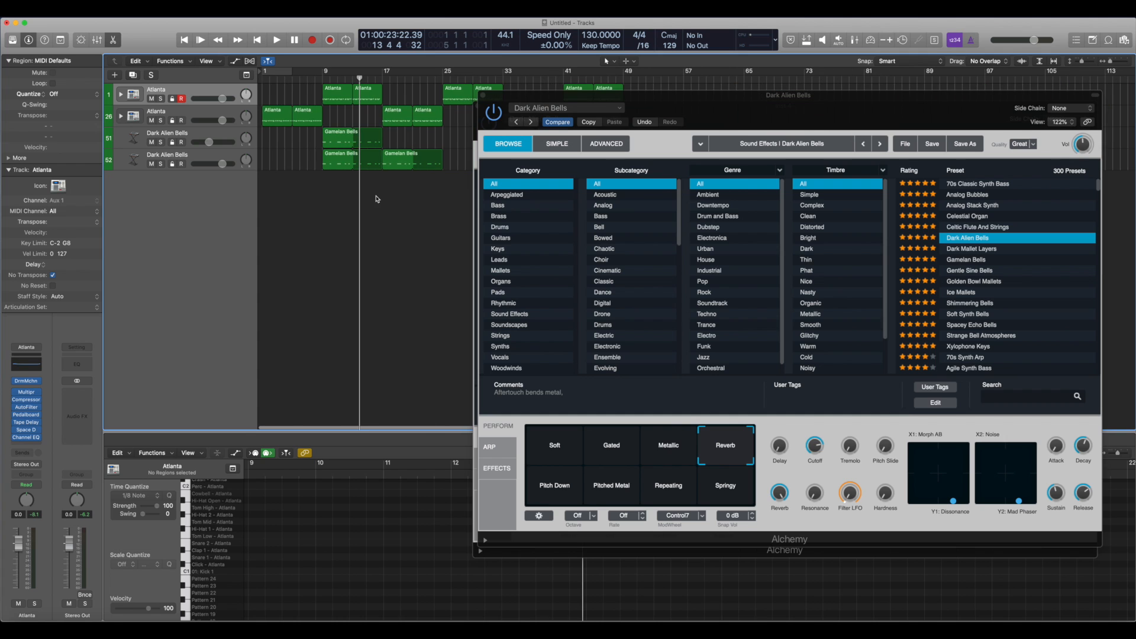
left_click(482, 98)
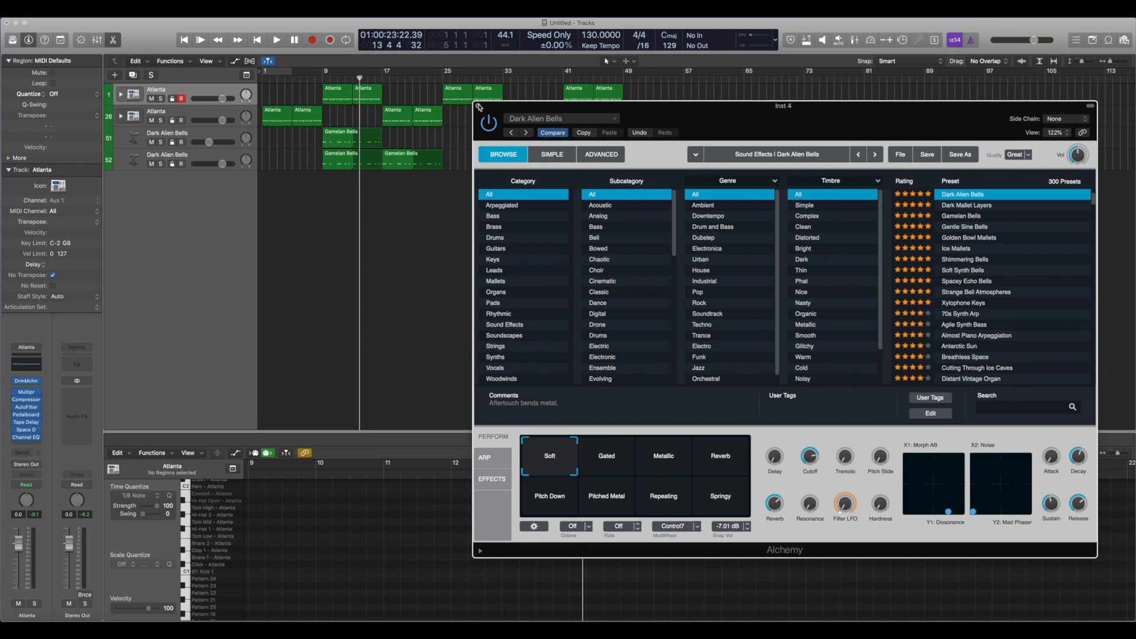
left_click(479, 106)
scroll(386, 252, "up", 1)
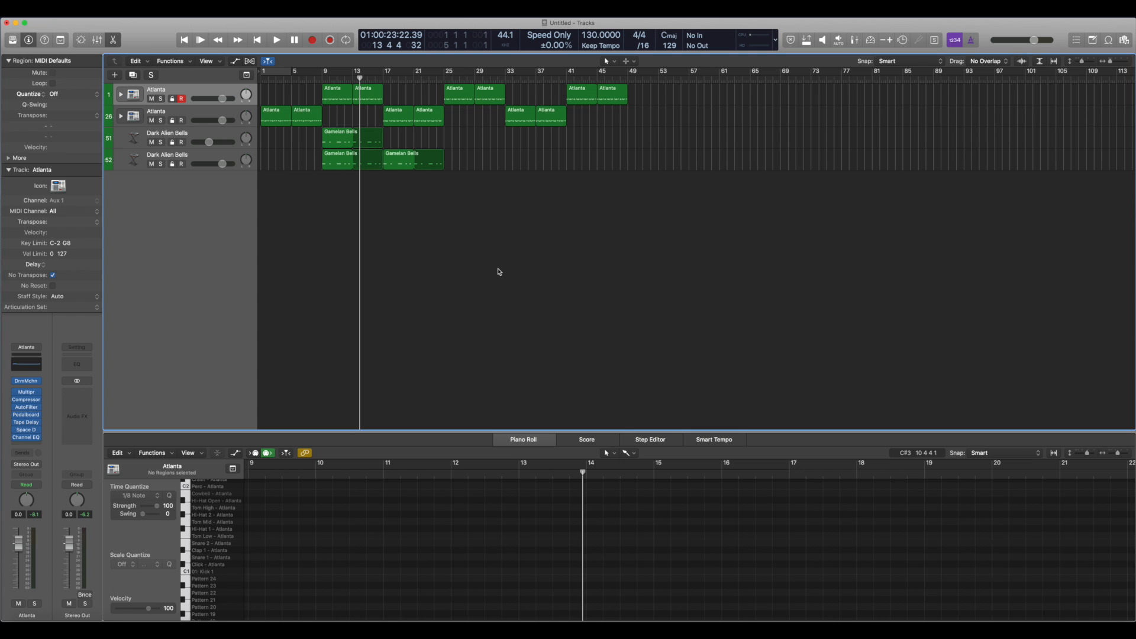
Examine the second Atlanta track's first region in the Piano Roll and audition its Hi-Hat 1 sound.
left_click(281, 123)
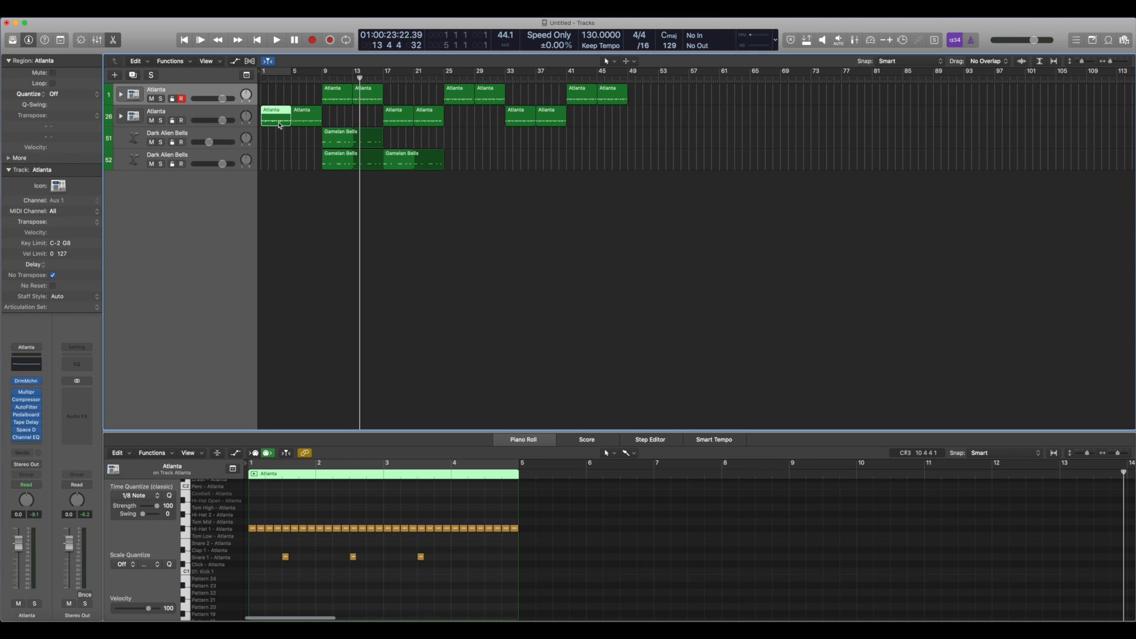
left_click(312, 300)
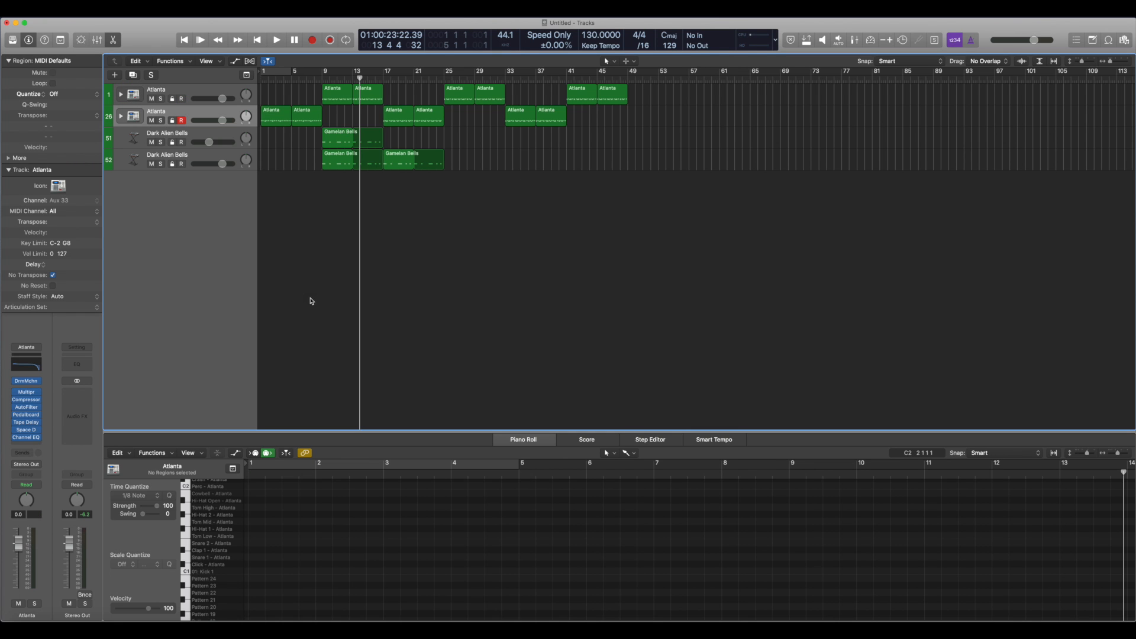
left_click(270, 113)
scroll(319, 572, "right", 1)
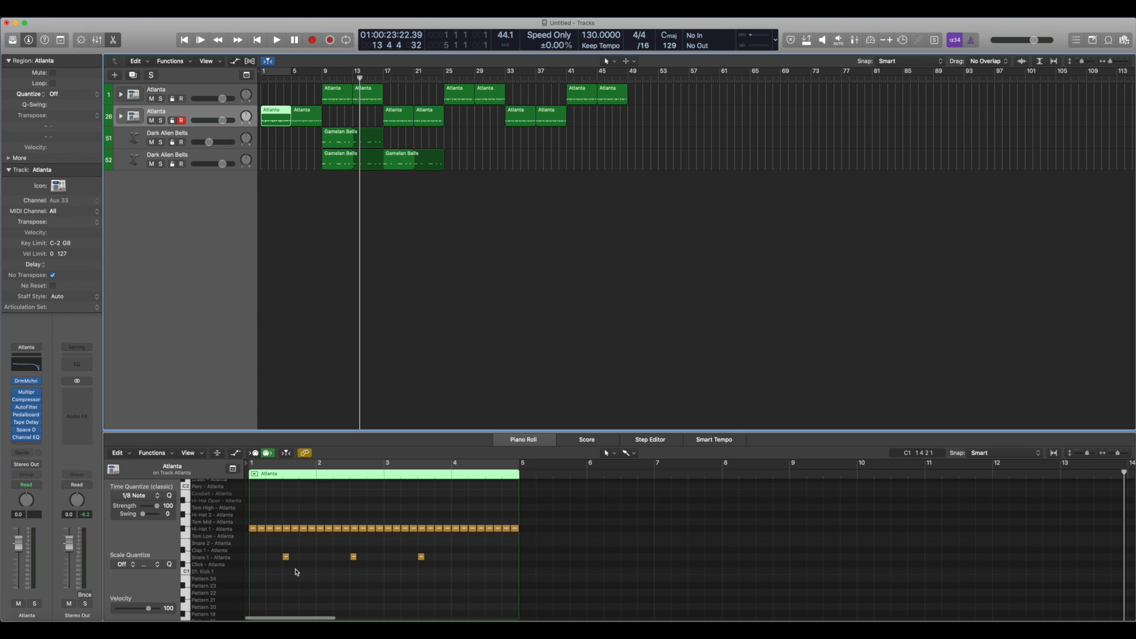
left_click(312, 563)
key("super+Right")
key("super+Right")
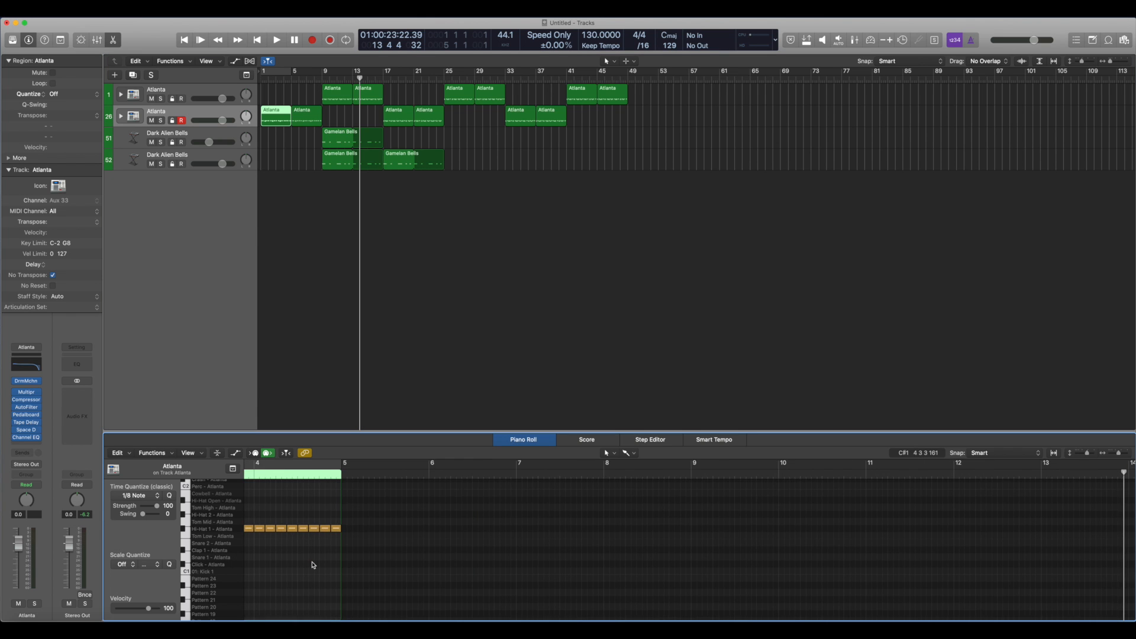
scroll(312, 563, "left", 5)
left_click(318, 557)
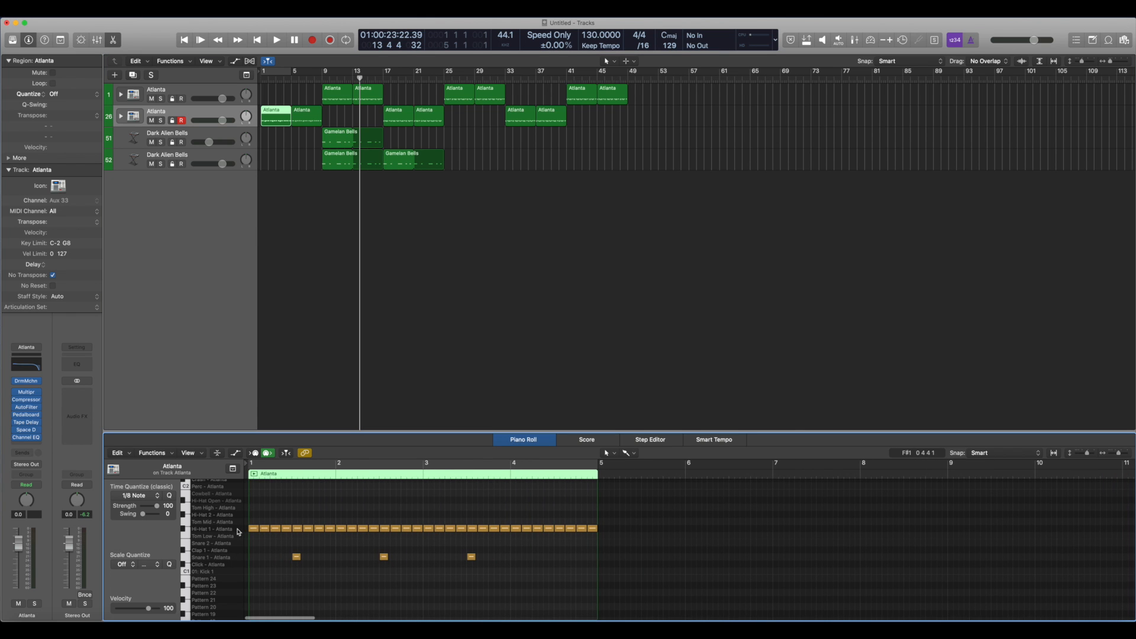
left_click(238, 531)
left_click(283, 541)
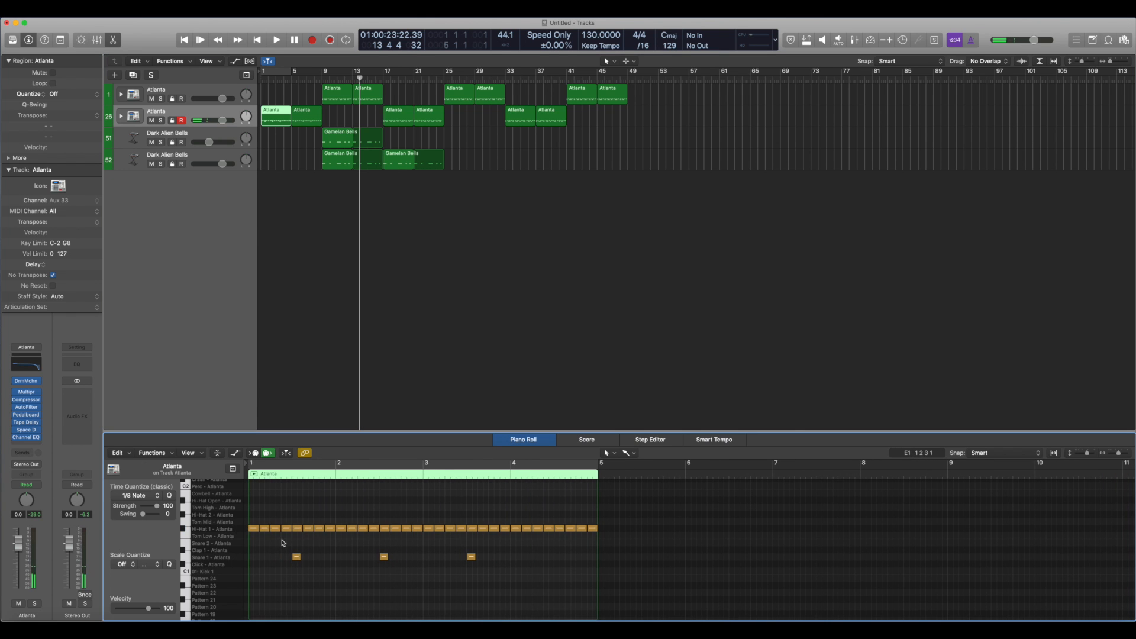
Select all regions on the second Atlanta track to review them together, then clear the selection.
left_click(274, 164)
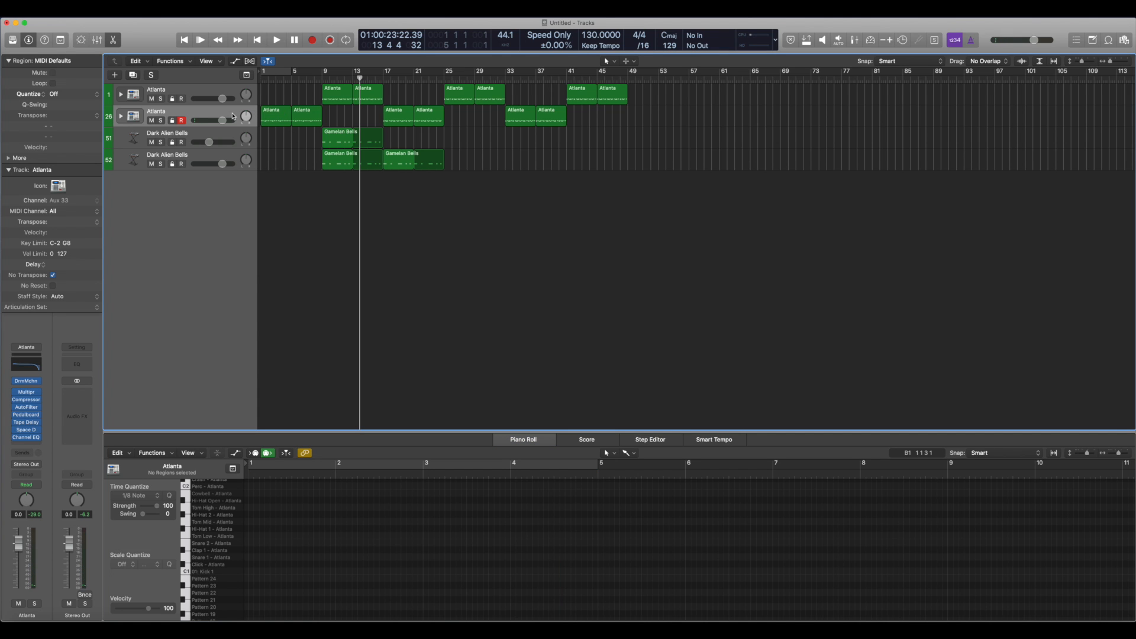
left_click(231, 113)
left_click(285, 179)
left_click(227, 113)
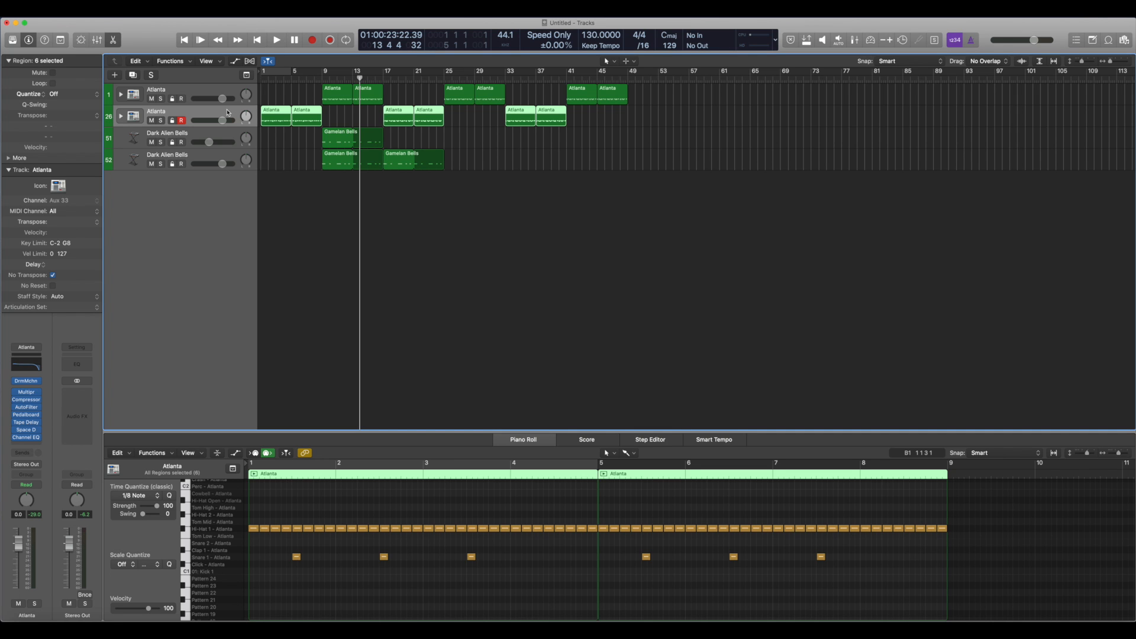
left_click(272, 140)
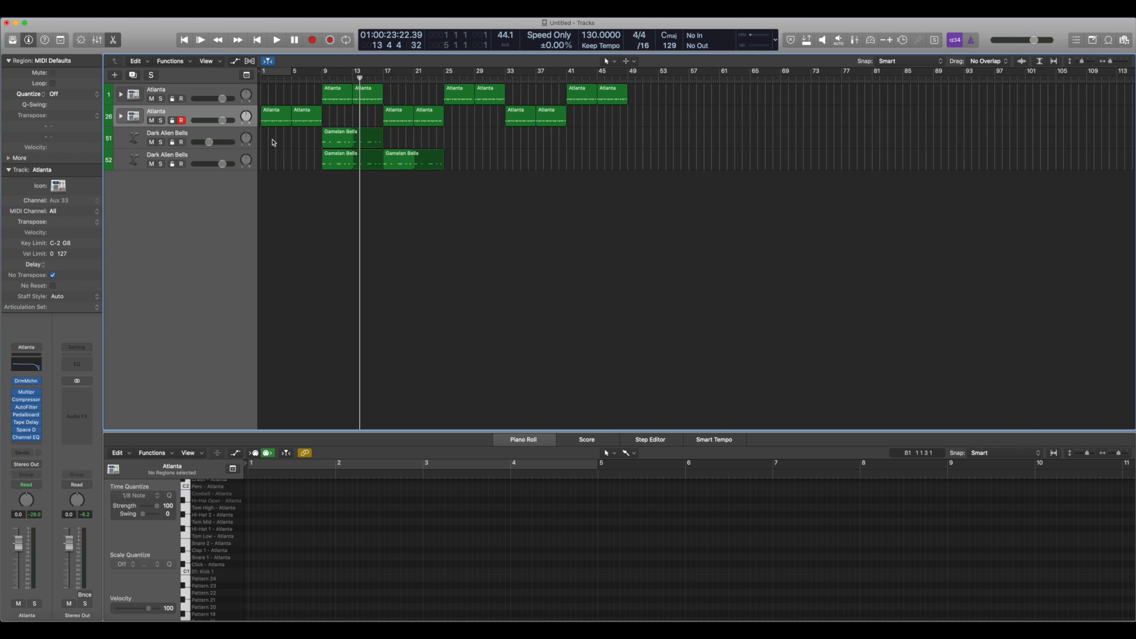
scroll(272, 139, "up", 5)
scroll(272, 140, "left", 5)
Inspect the Hi-Hat 1 notes across all regions of the second Atlanta track, then leave the regions deselected.
left_click(211, 124)
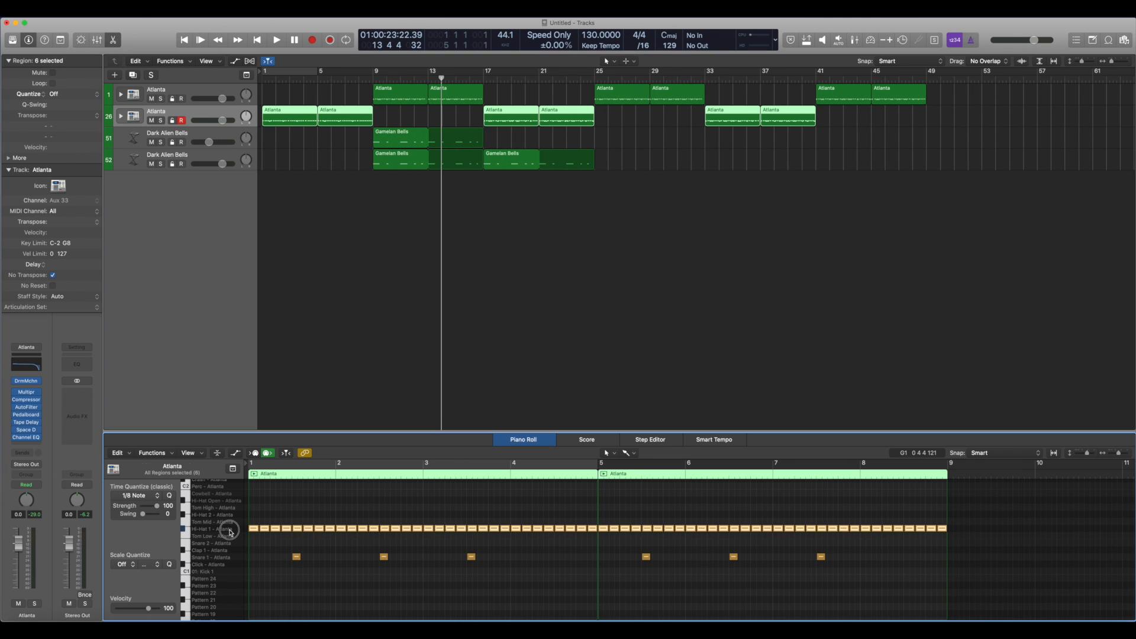
left_click(286, 220)
scroll(286, 220, "down", 3)
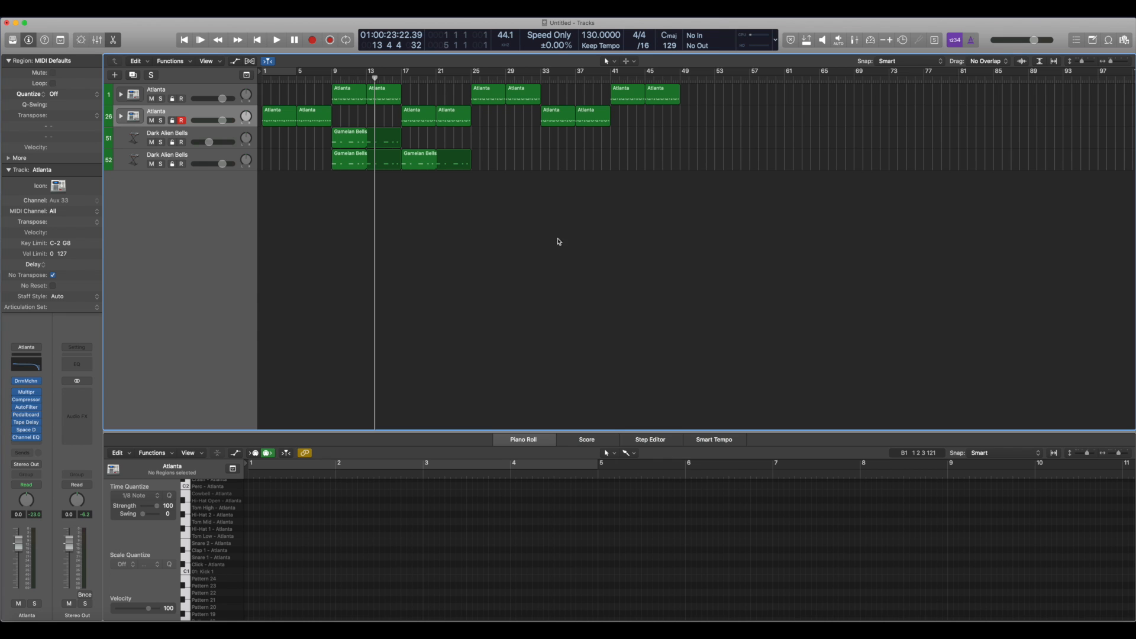
left_click(225, 115)
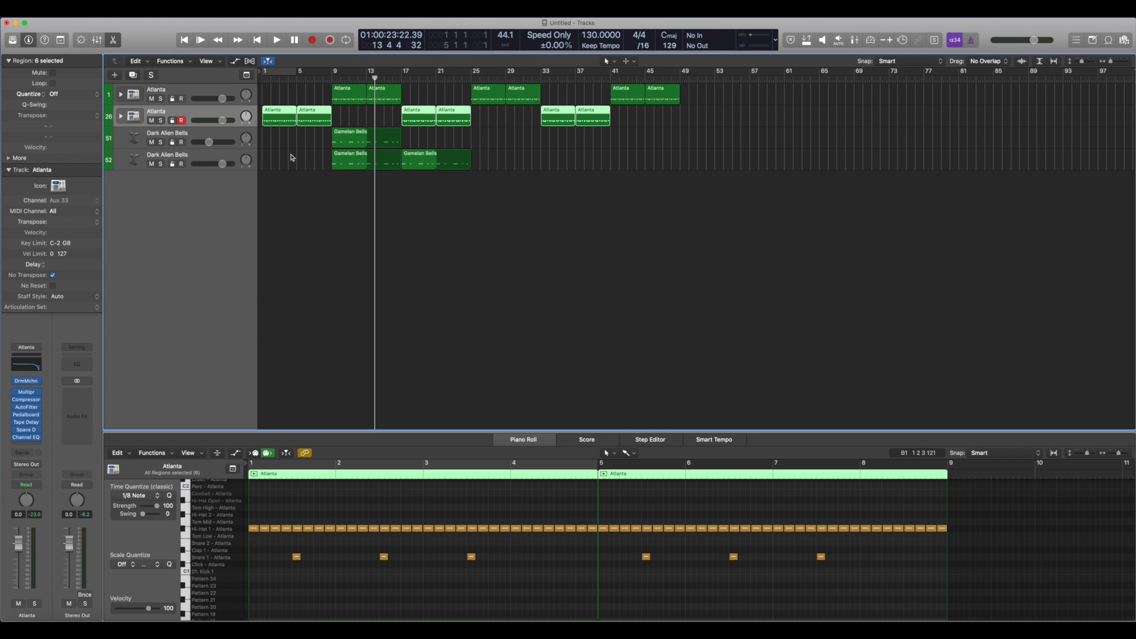
left_click(296, 251)
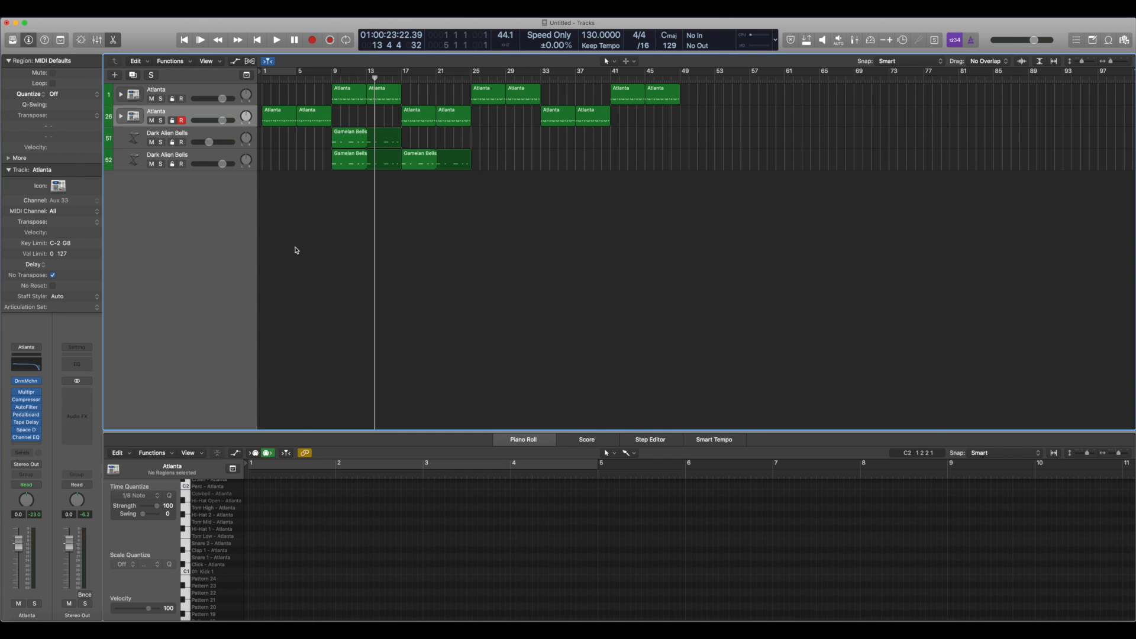
left_click(225, 115)
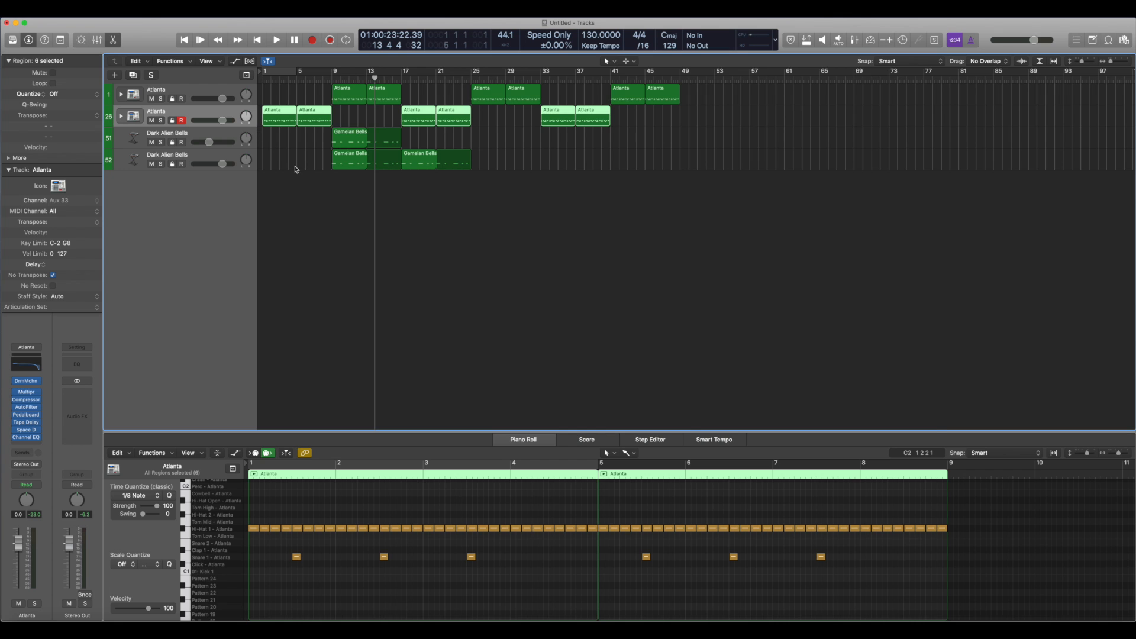
key("super+Right")
left_click(332, 173)
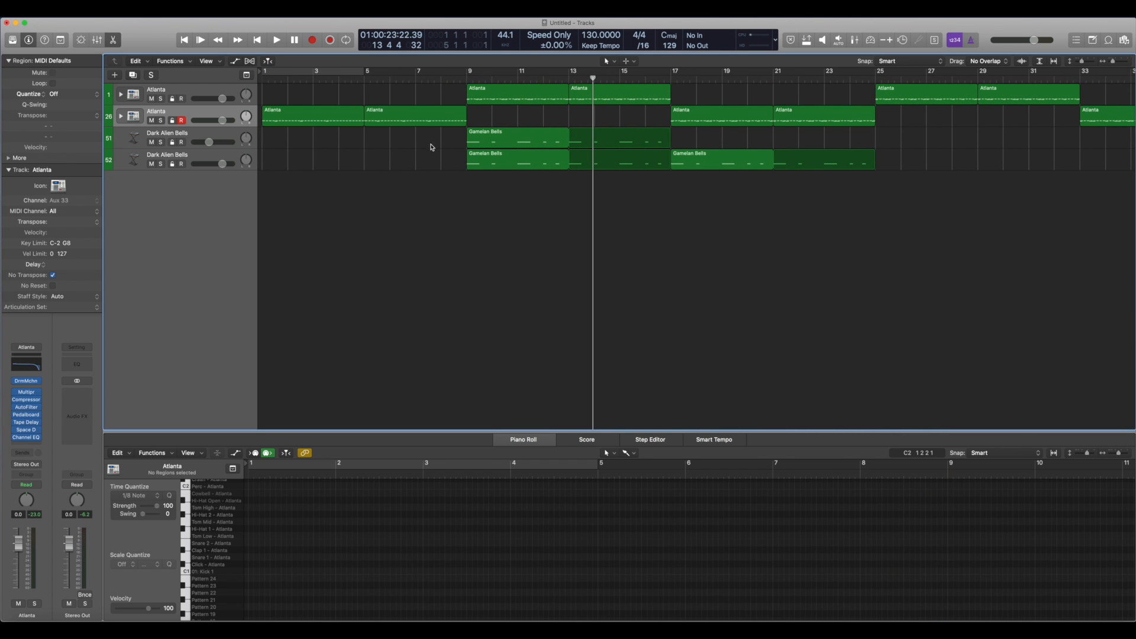
Inspect the first Atlanta track's region at bar 9 and its individual drum subtracks, then collapse the track stack.
left_click(470, 80)
left_click(492, 97)
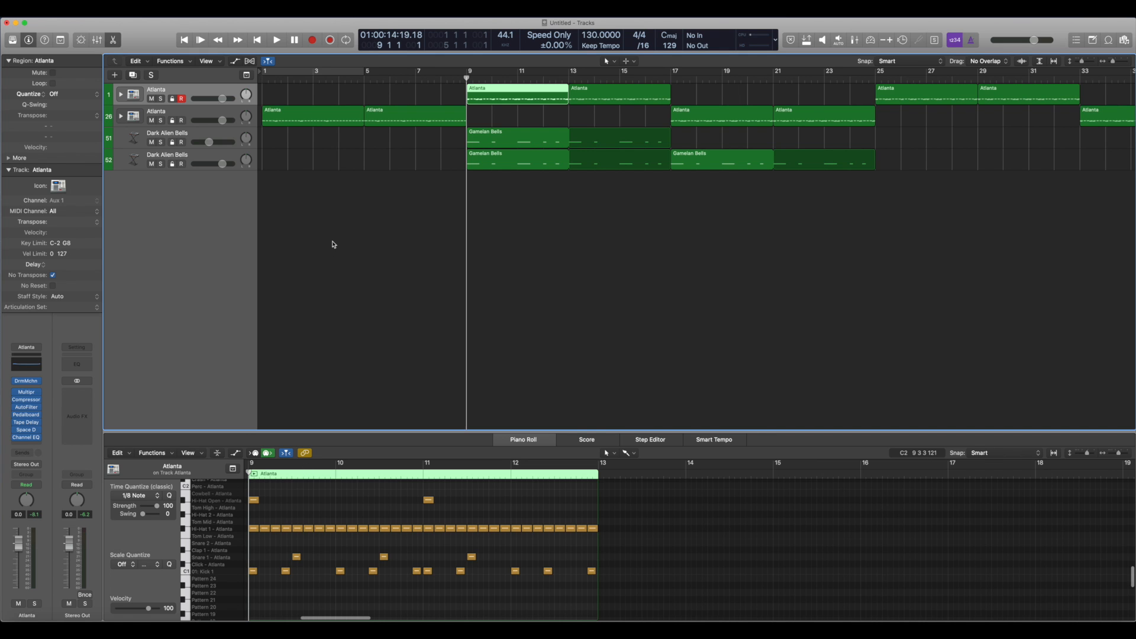
left_click(121, 95)
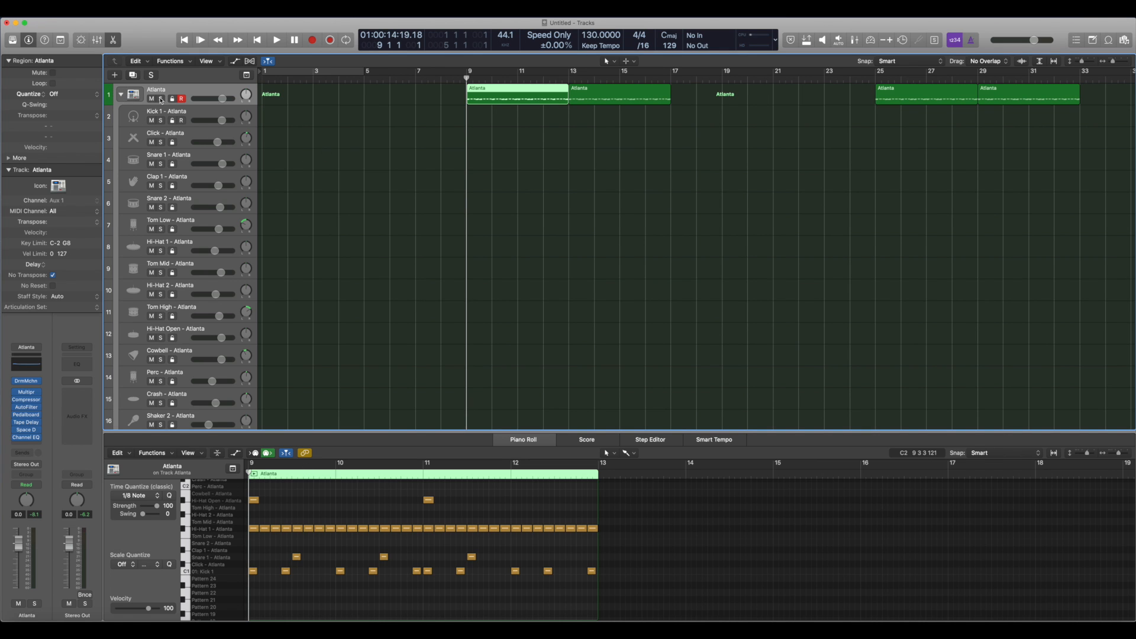
left_click(122, 94)
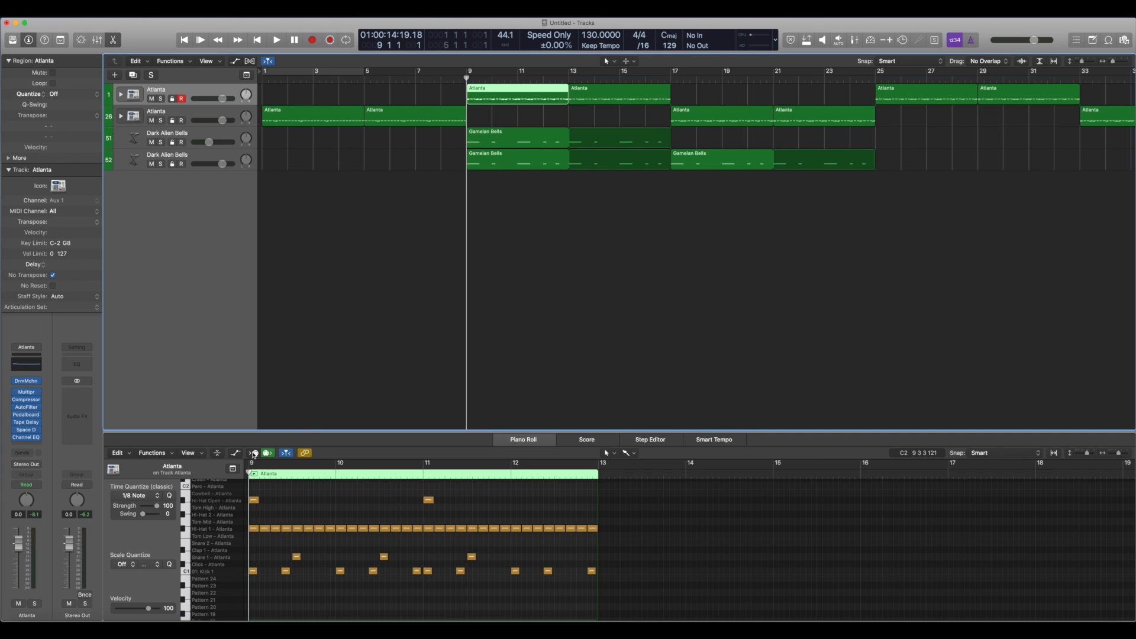
Delete the Gamelan Bells region at bar 17 and all Atlanta drum regions from bar 17 onward.
scroll(428, 114, "down", 5)
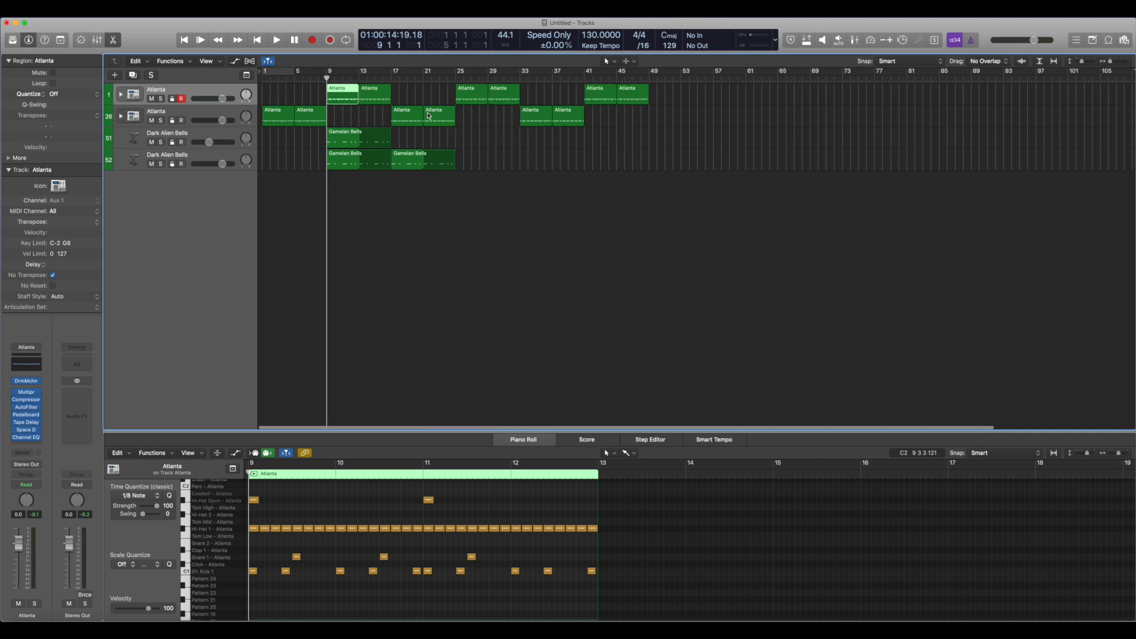
right_click(418, 166)
left_click(640, 119)
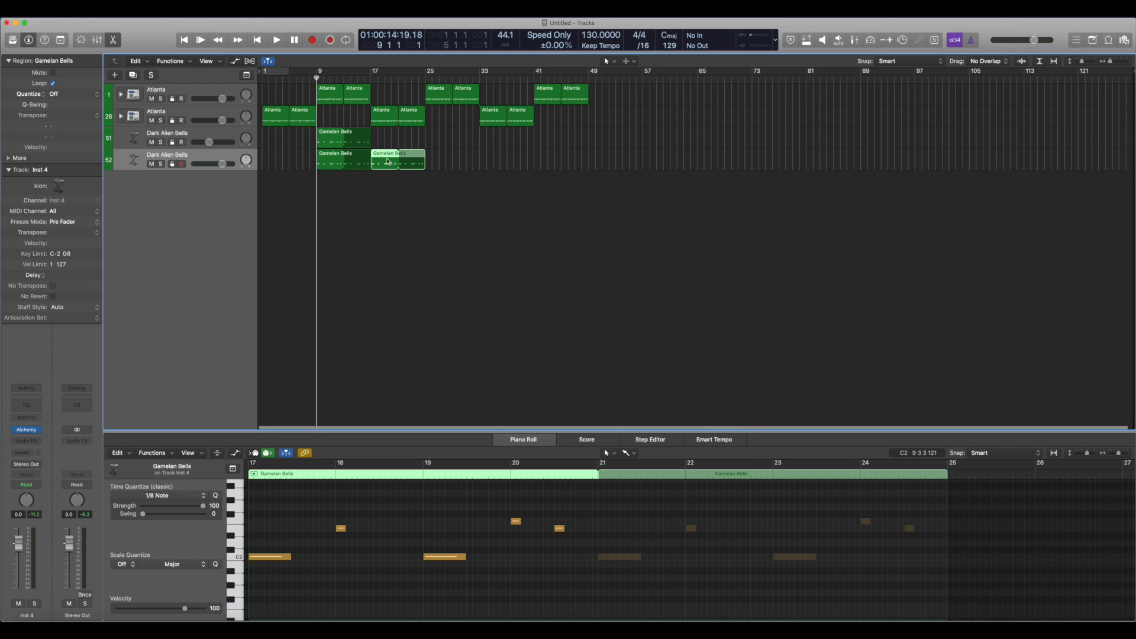
key("Delete")
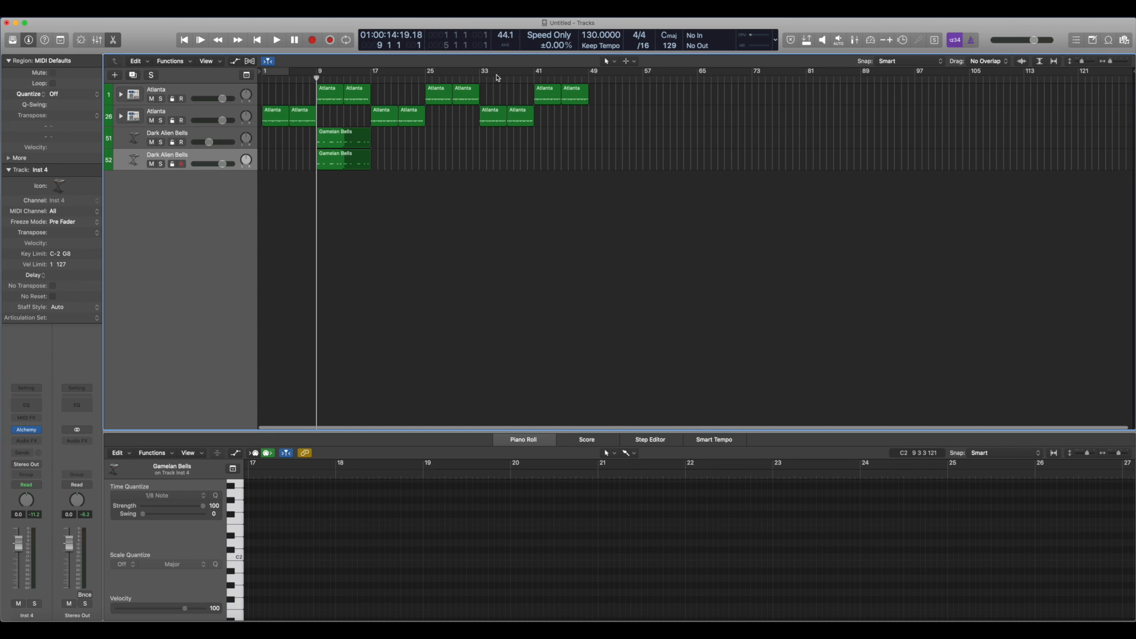
left_click_drag(625, 161, 385, 91)
key("Delete")
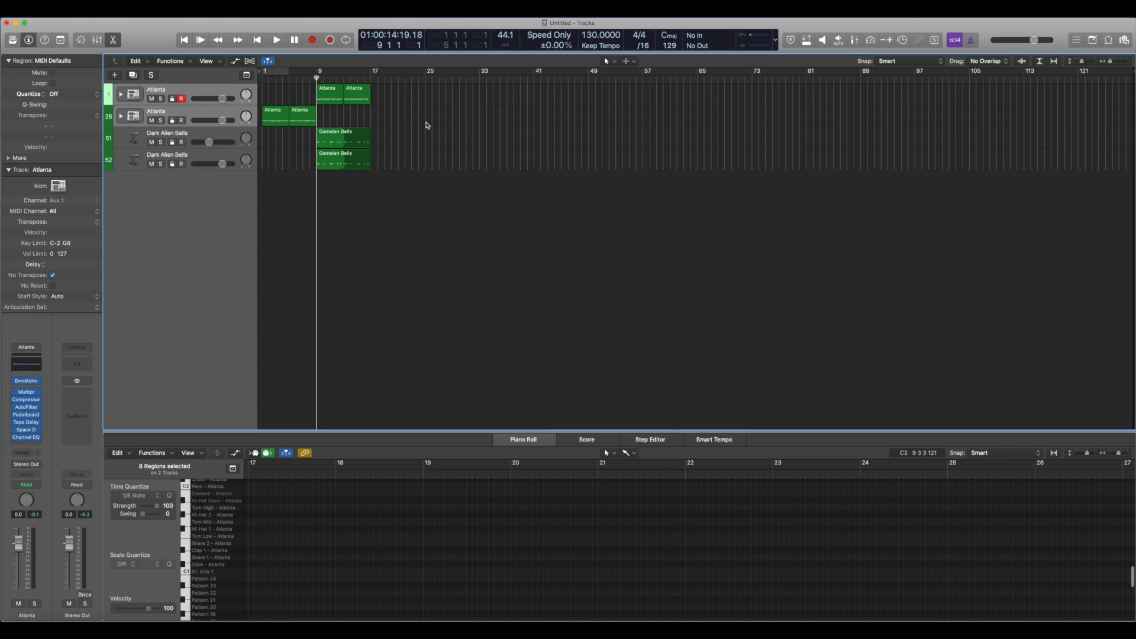
Remove the loop repeats from both Gamelan Bells regions at bar 9 and clear the selection.
key("super+Right")
key("super+Right")
key("super+Right")
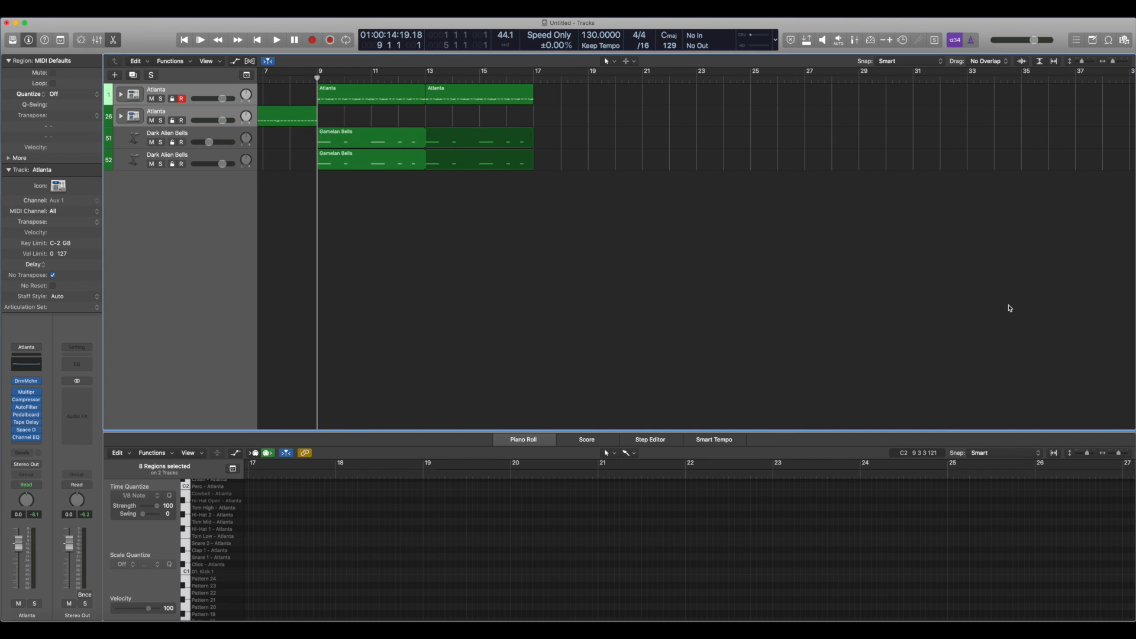
scroll(675, 172, "left", 5)
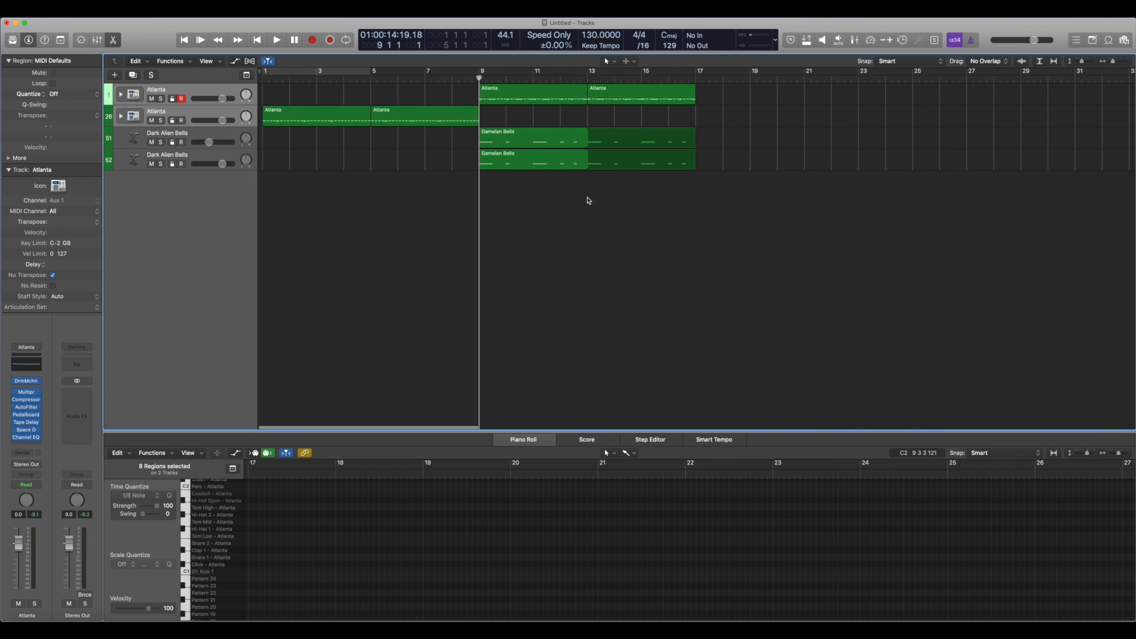
left_click_drag(587, 152, 390, 155)
left_click(609, 259)
scroll(609, 260, "down", 5)
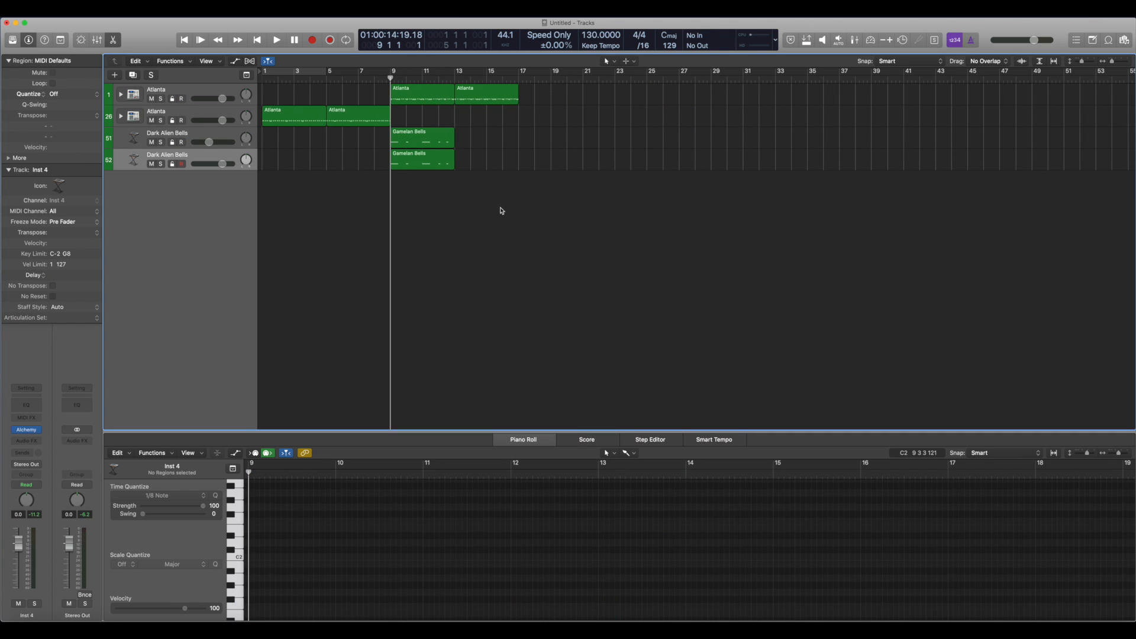
Delete the second Atlanta region on each drum track, keeping one four-bar region per track.
left_click(349, 116)
key("Delete")
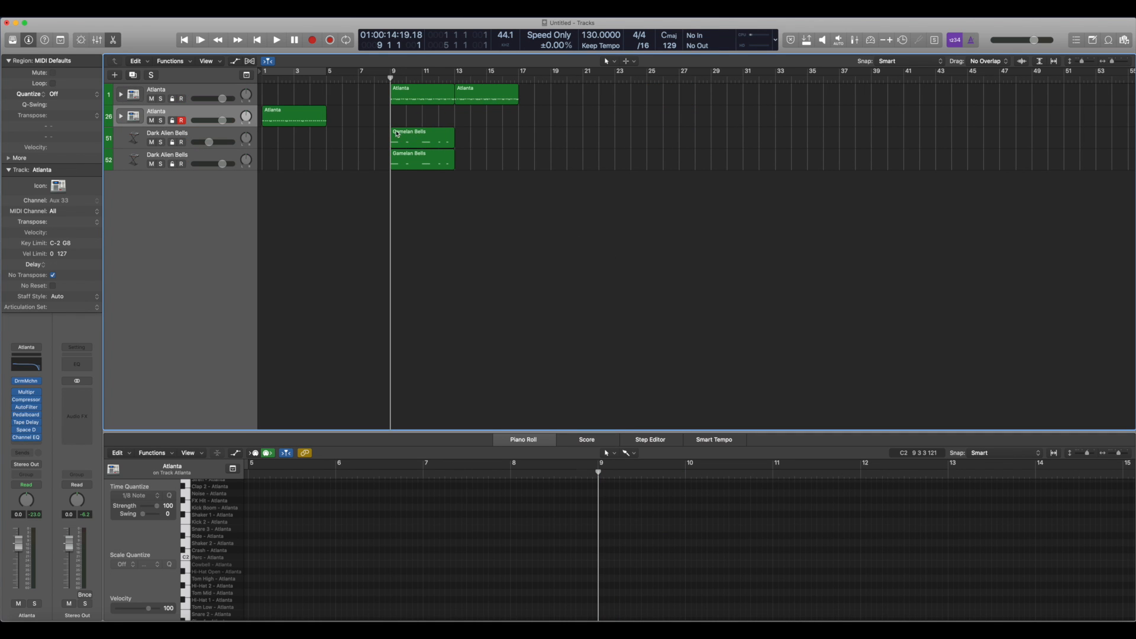
left_click(476, 94)
key("Delete")
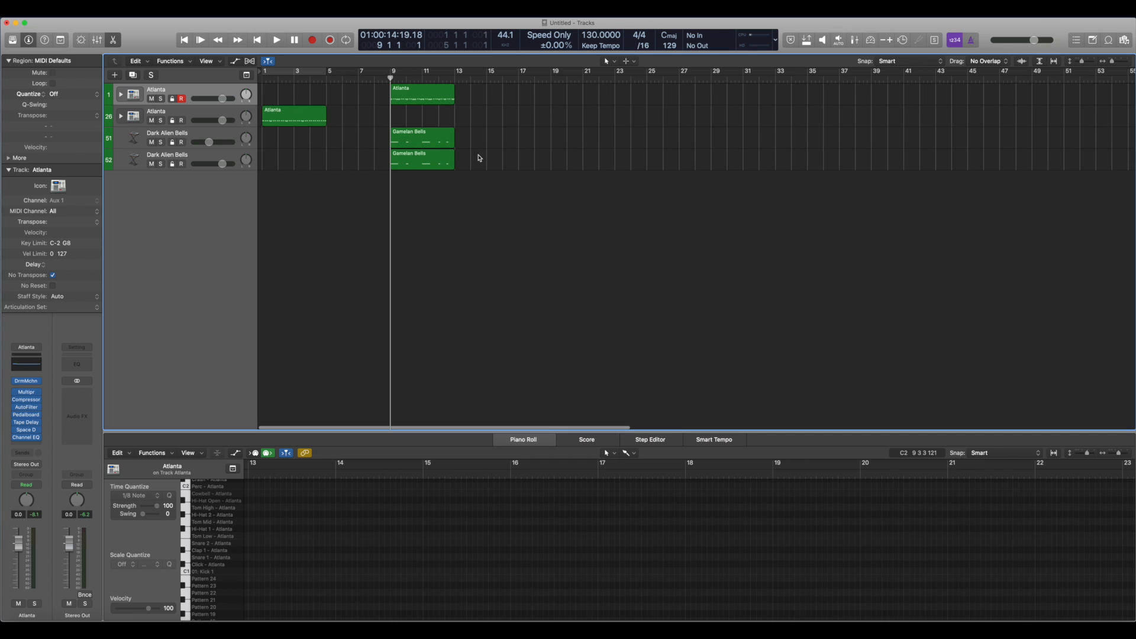
Open Bounce Regions in Place for the first bells track's Gamelan Bells region and name the bounce "Bells - Reverb".
left_click(433, 144)
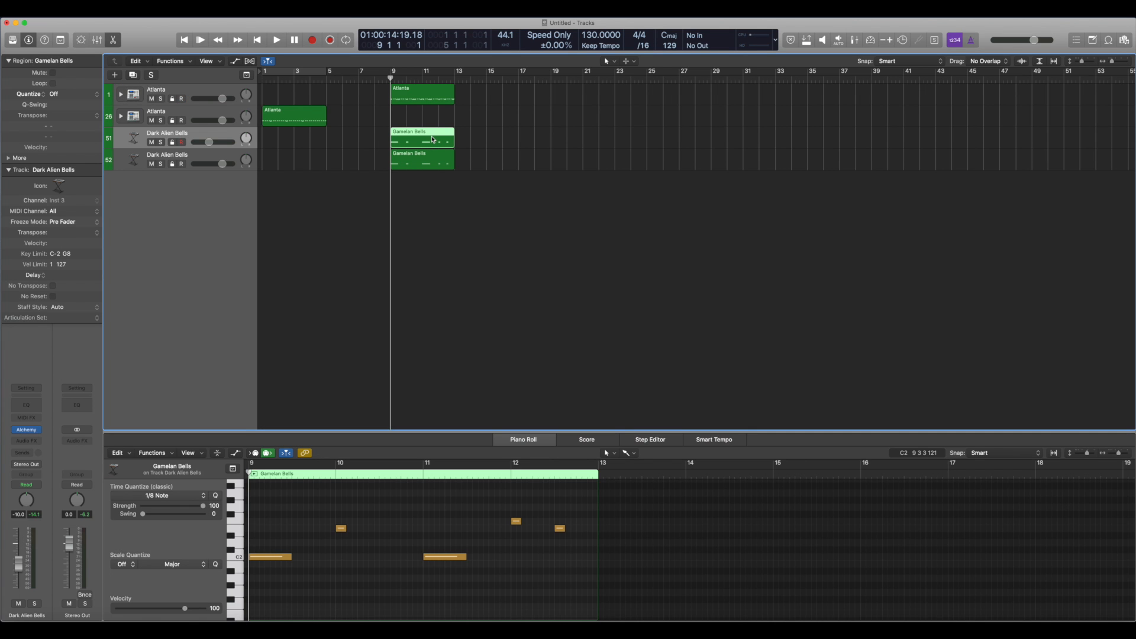
key("ctrl+b")
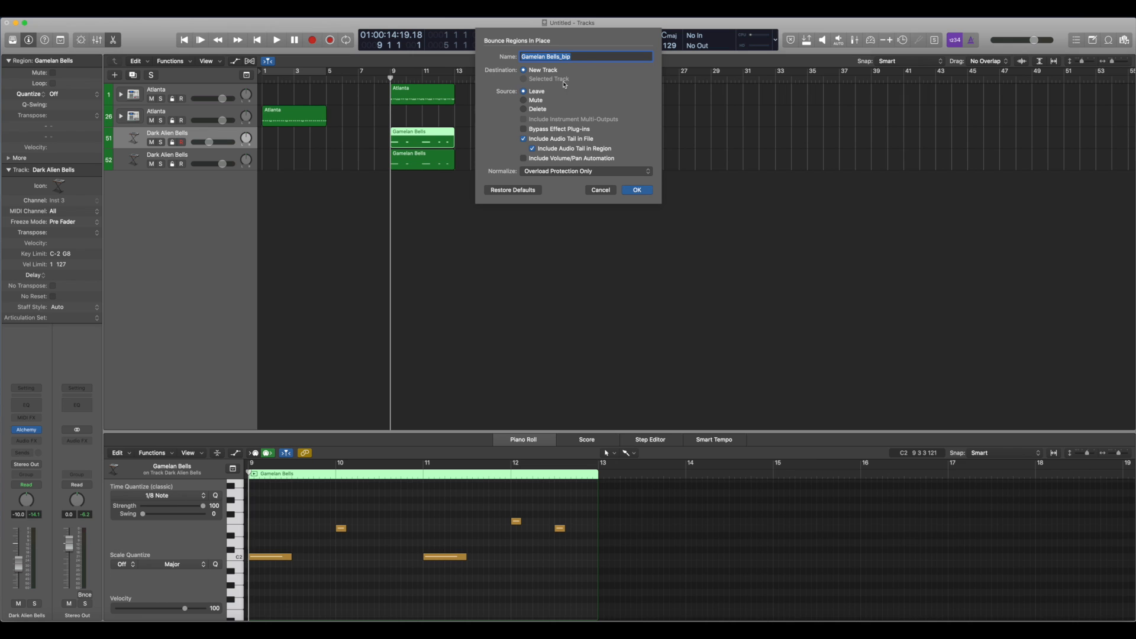
left_click(580, 57)
left_click_drag(581, 58, 561, 59)
key("BackSpace")
left_click_drag(543, 57, 522, 57)
key("BackSpace")
Bounce the region to a new track with the source muted and the audio tail included in file and region.
left_click(523, 139)
left_click(526, 140)
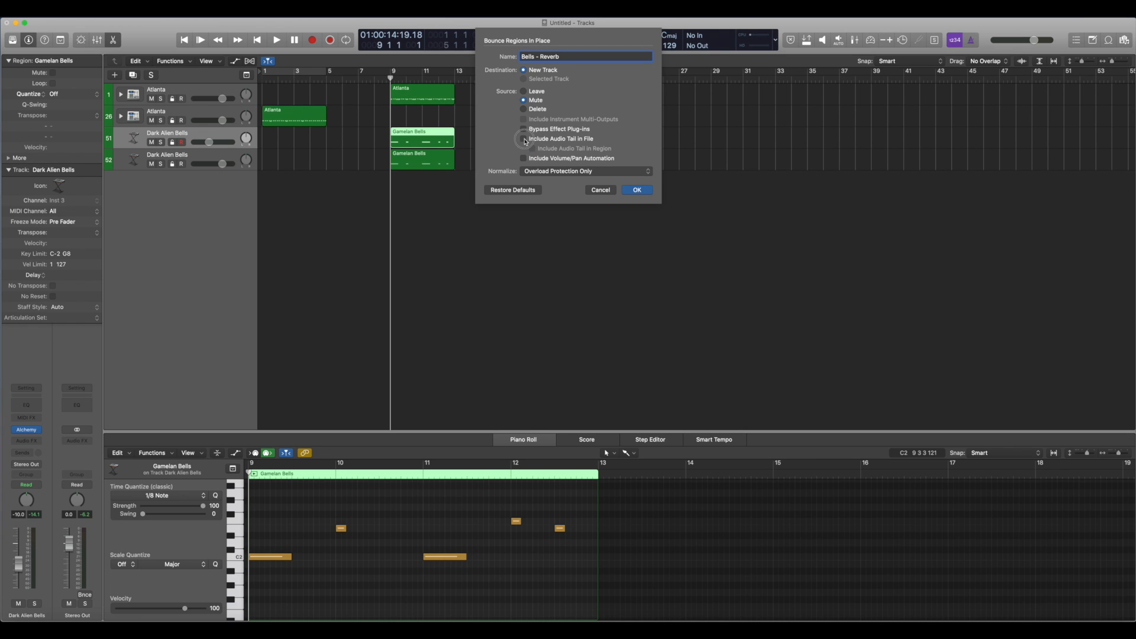
left_click(523, 138)
left_click(524, 139)
left_click(524, 139)
left_click(524, 139)
left_click(631, 190)
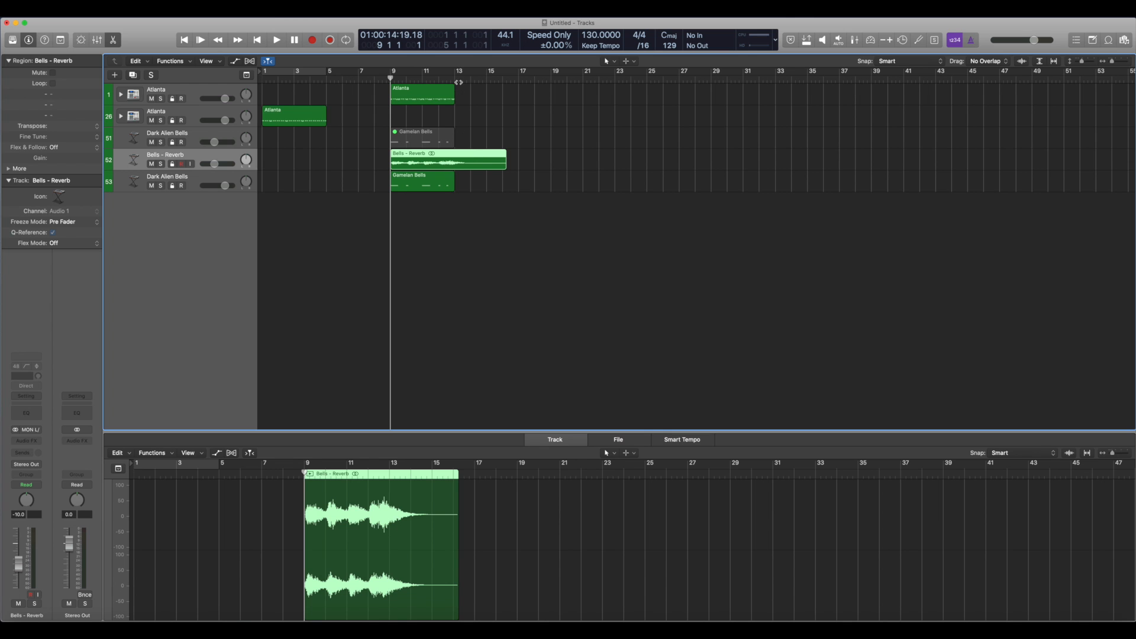
Play the bounced Bells - Reverb region from bar 13 to check its reverb tail.
left_click(459, 86)
left_click(460, 86)
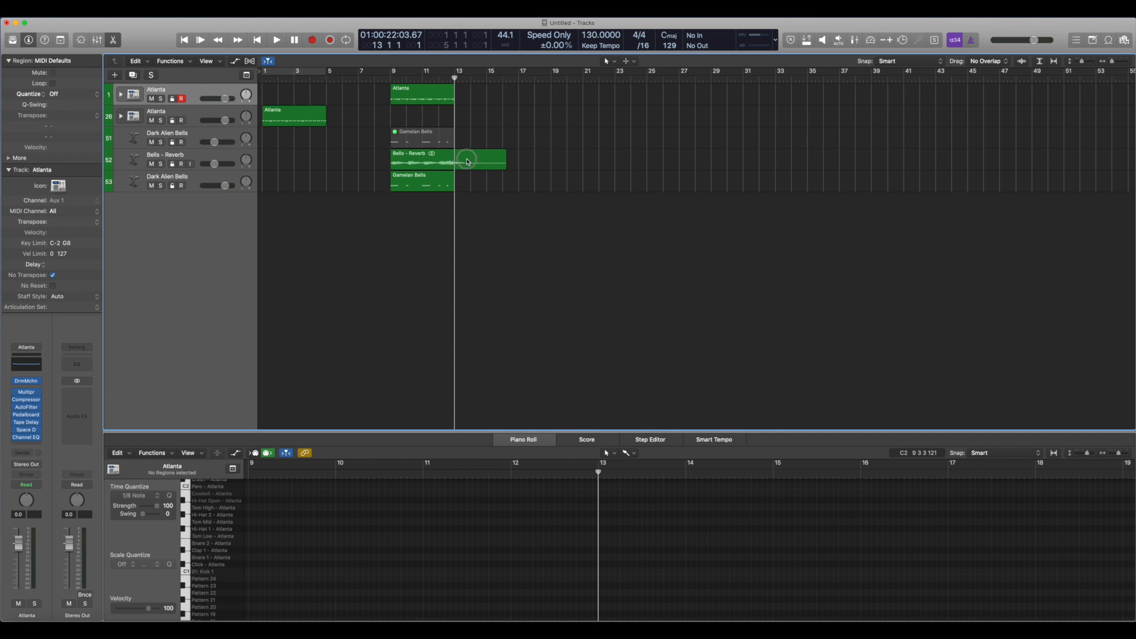
left_click(467, 158)
left_click(542, 474)
key("space")
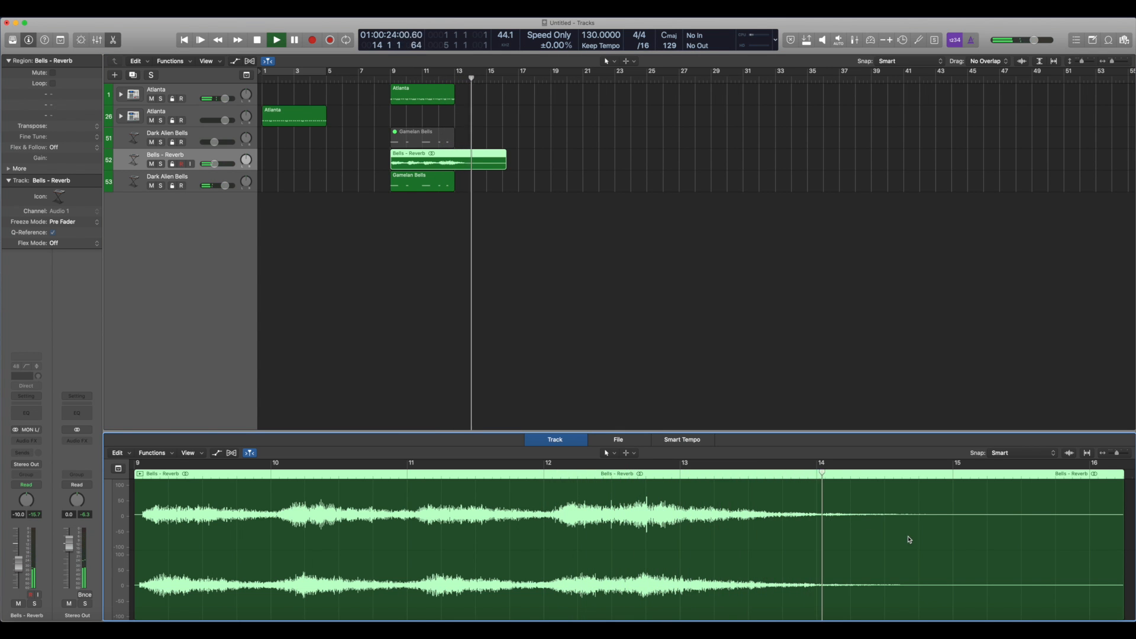
Stop playback and undo the Bells - Reverb bounce, restoring the unmuted Gamelan Bells source region.
left_click(548, 274)
key("space")
key("super+BackSpace")
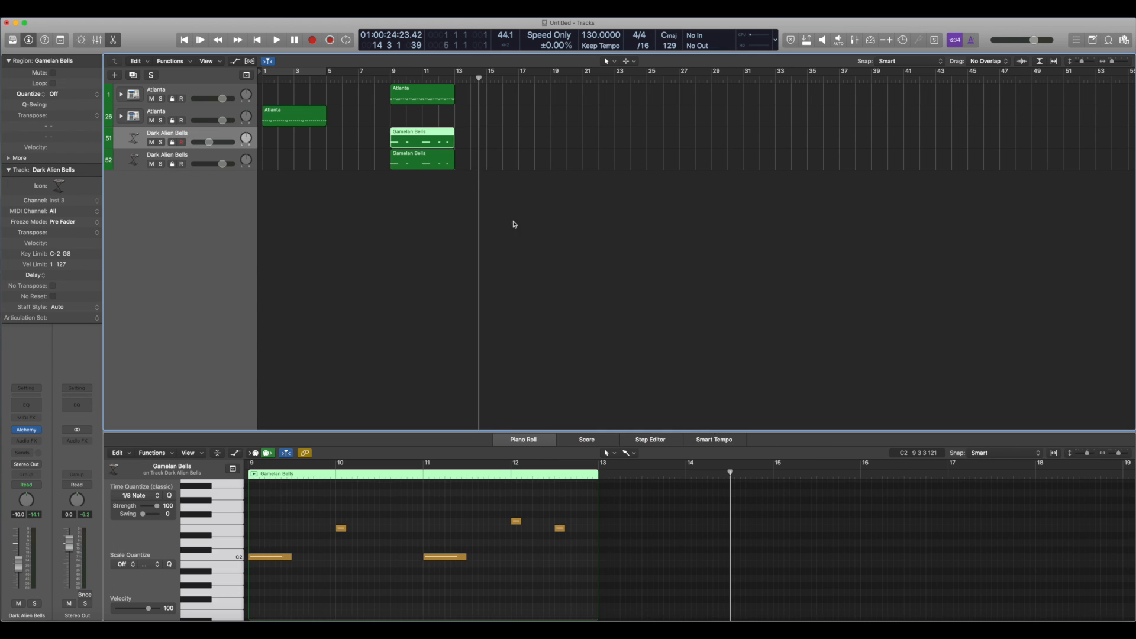
Open Bounce Regions in Place for the first bells track's Gamelan Bells region and set the name to "Bells - Reverb".
right_click(446, 139)
left_click(441, 138)
right_click(441, 138)
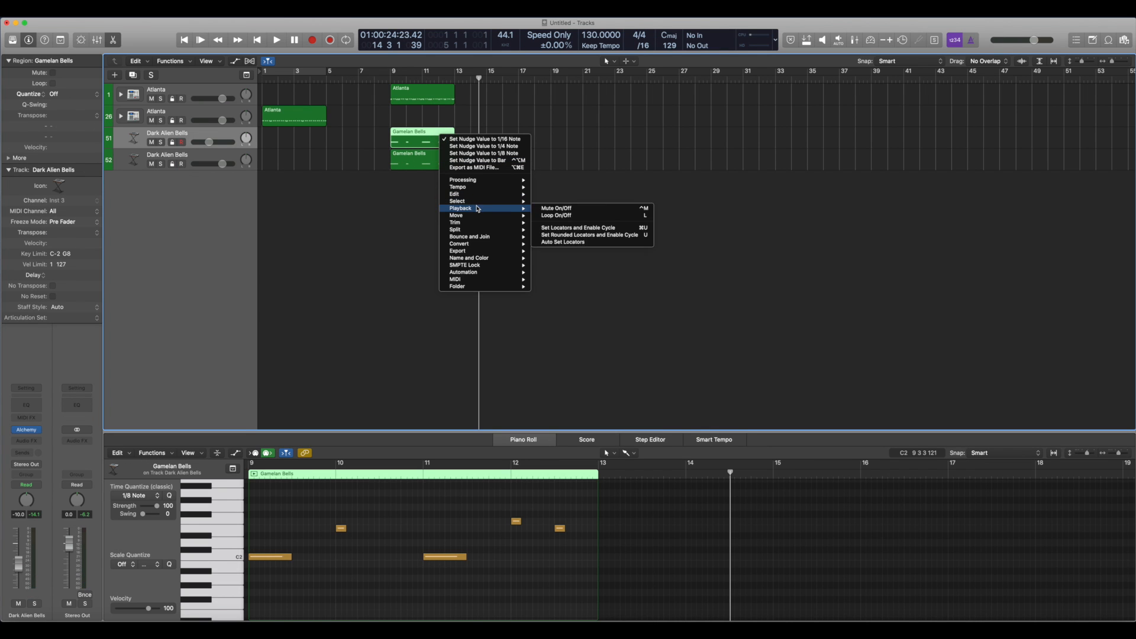
mouse_move(495, 240)
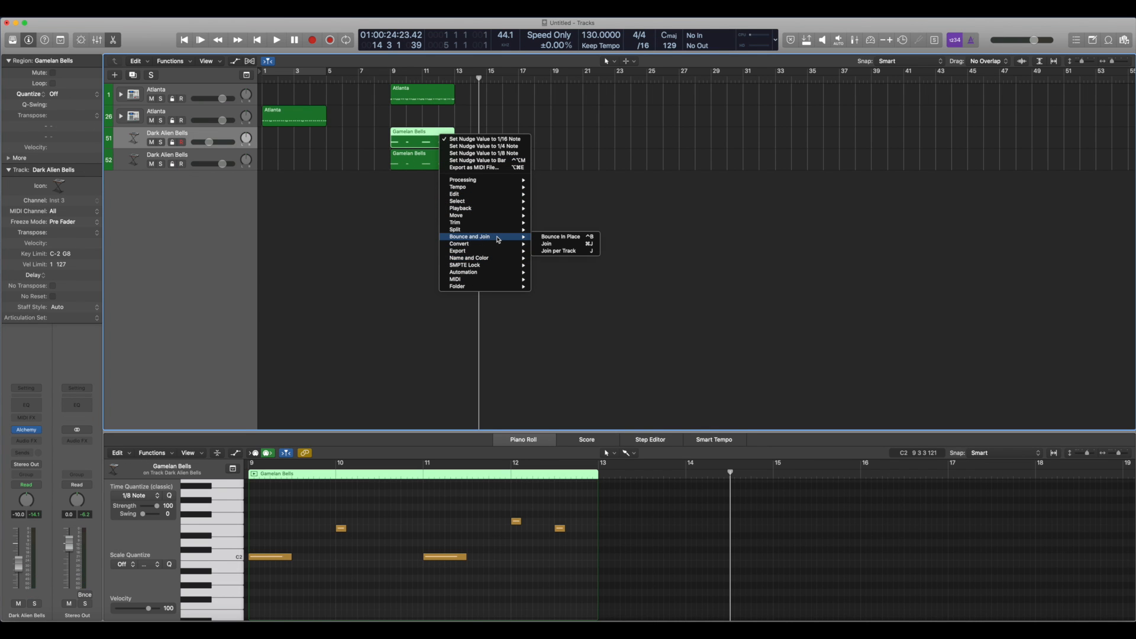
left_click(544, 237)
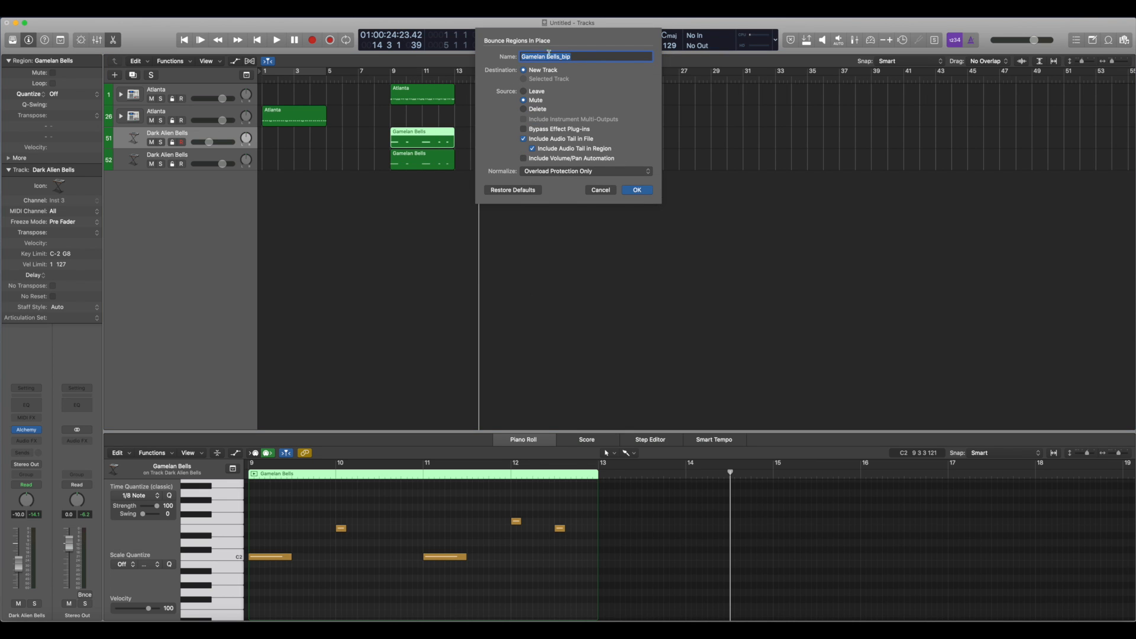
type("Bells - Reverb")
Exclude the audio tail from the file, keep normalizing at Overload Protection Only, and bounce to a new track with the source muted.
left_click(523, 139)
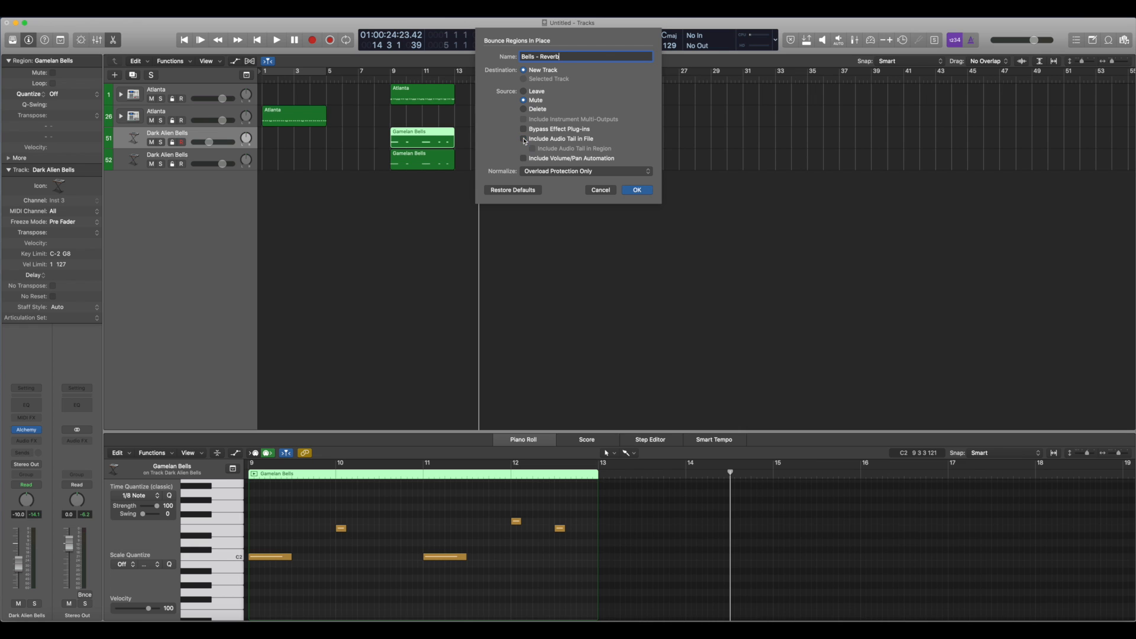
left_click(641, 172)
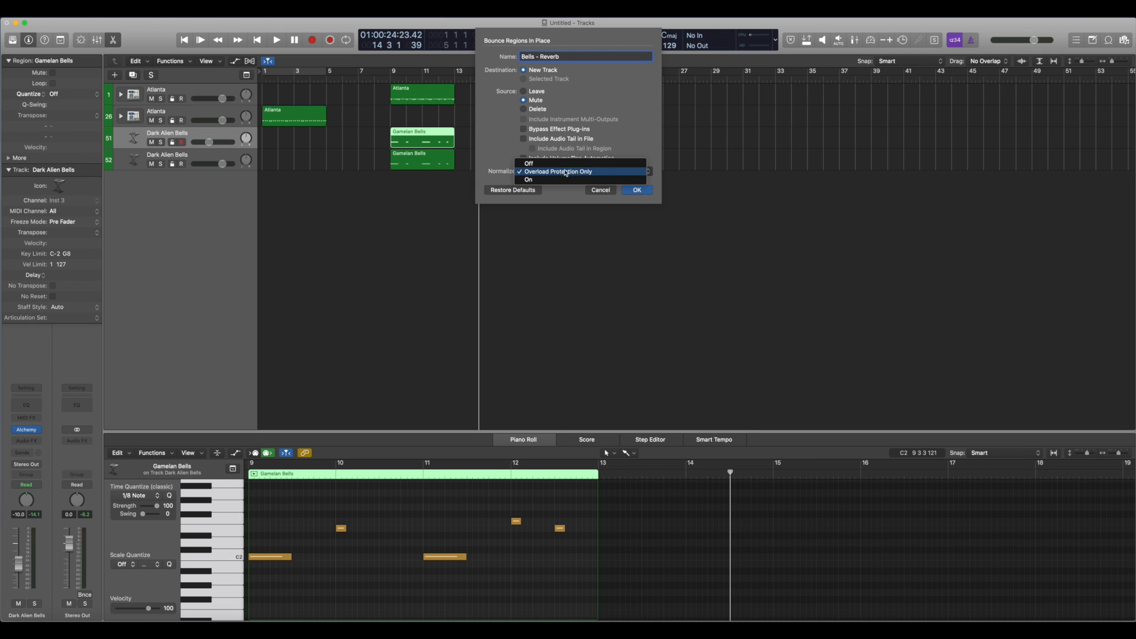
left_click(653, 175)
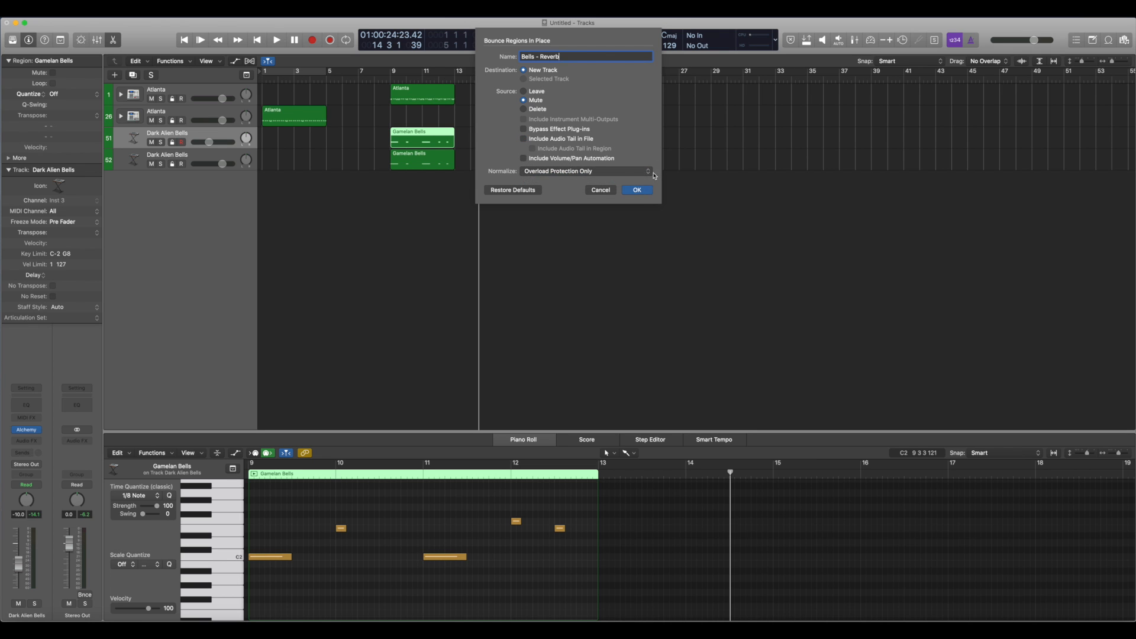
left_click(637, 190)
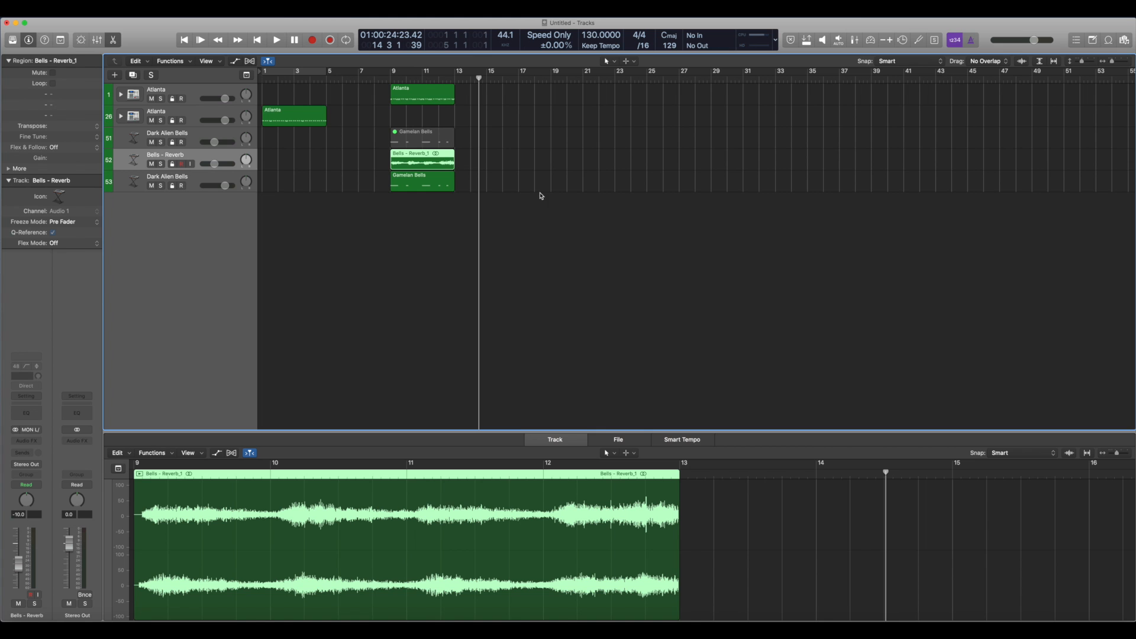
Bounce the second bells track's Gamelan Bells region in place to a new track named "Bells", with the source muted and no audio tail.
scroll(337, 557, "up", 3)
scroll(337, 558, "up", 4)
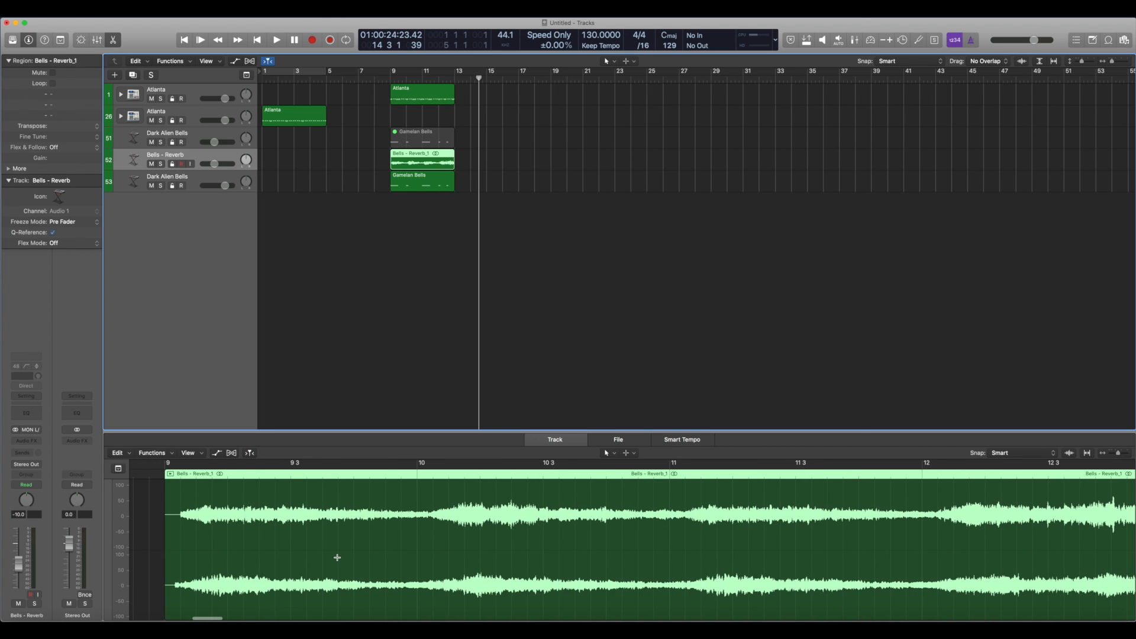
left_click(418, 182)
scroll(317, 562, "up", 5)
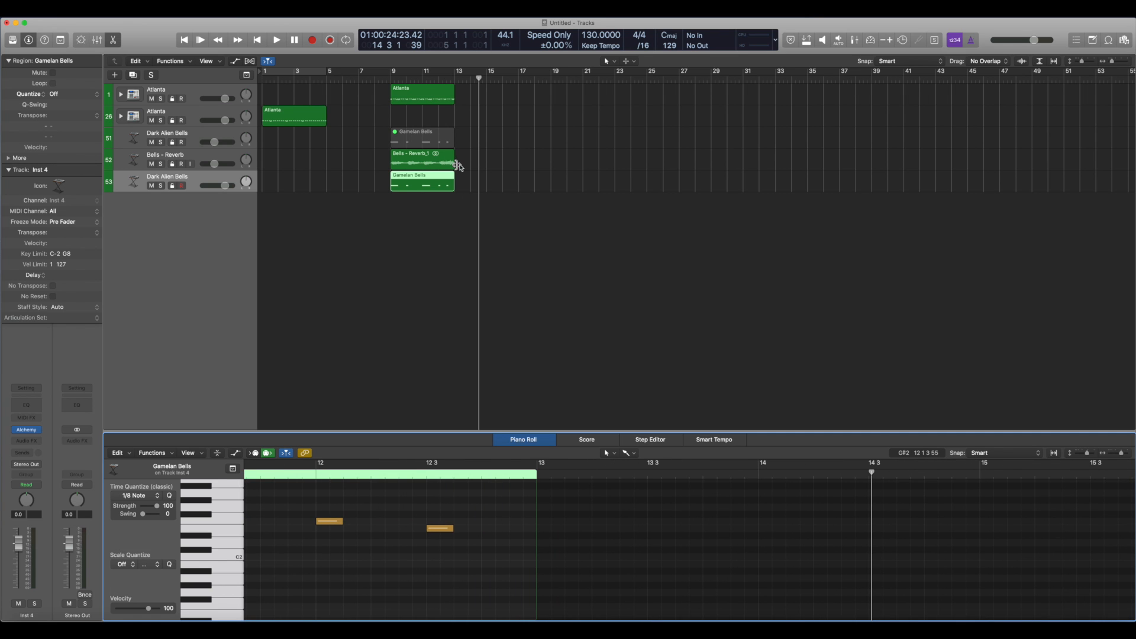
left_click(482, 184)
left_click(423, 188)
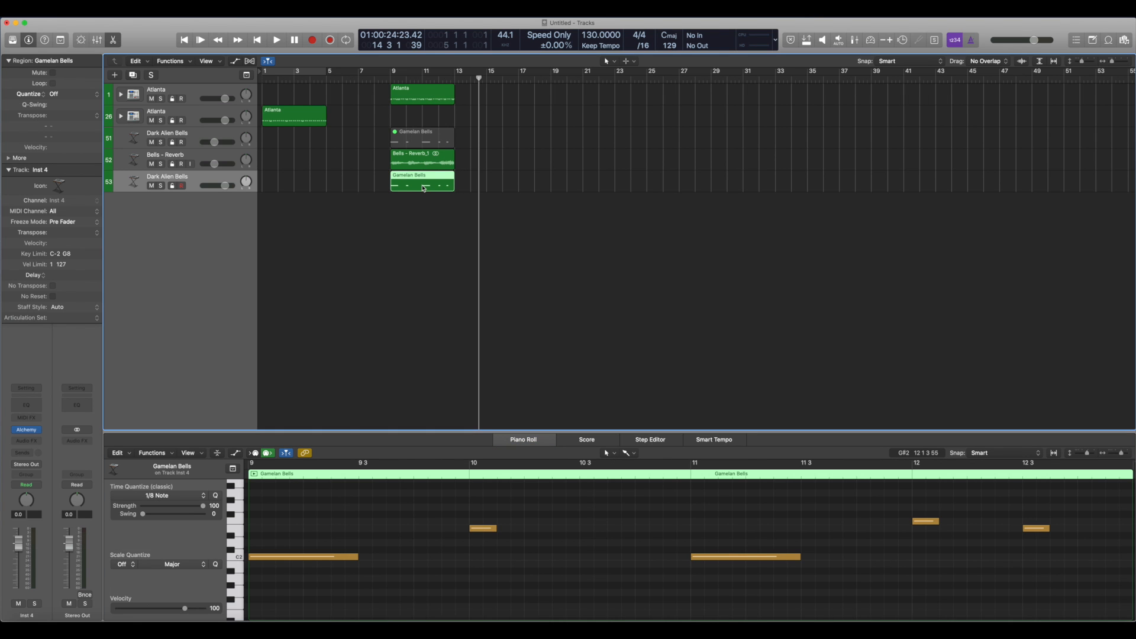
key("ctrl+b")
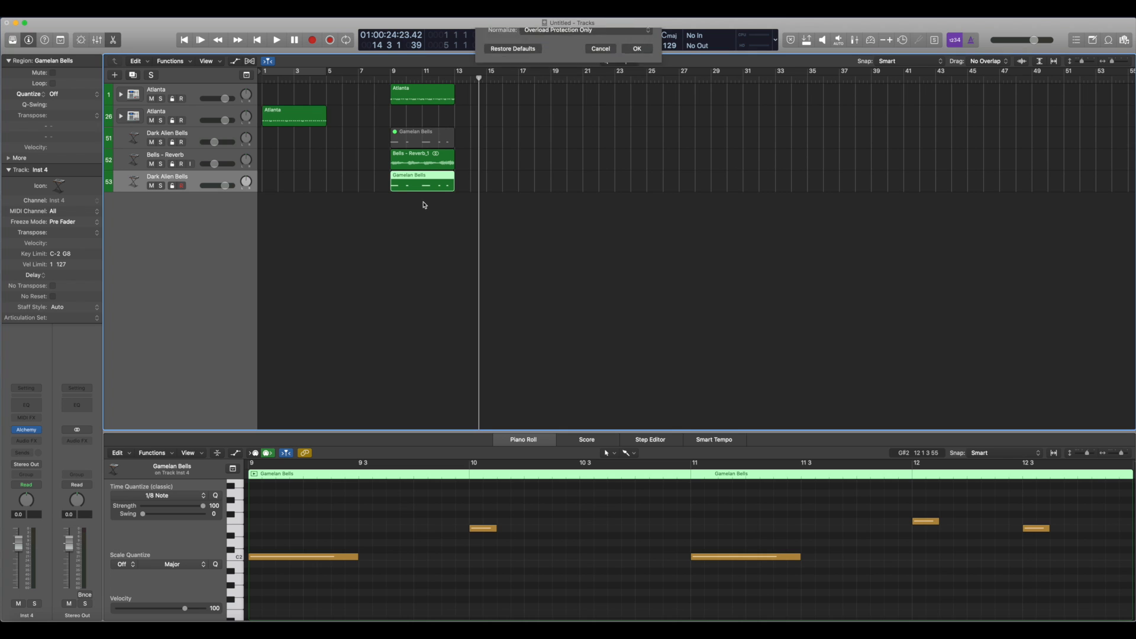
left_click(584, 57)
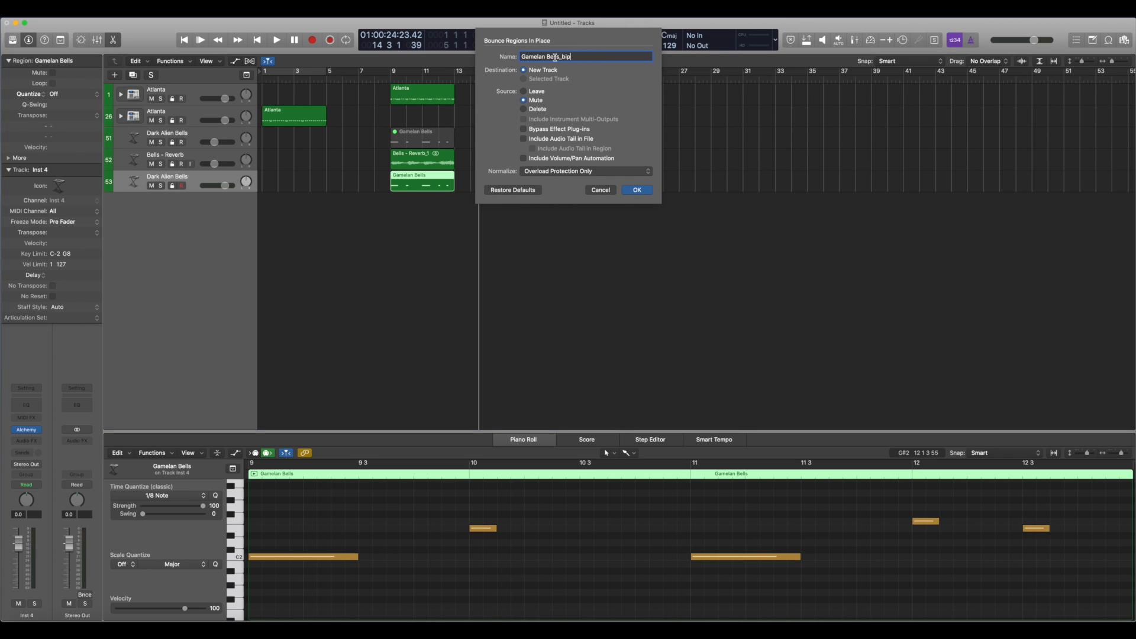
left_click_drag(547, 58, 497, 59)
key("BackSpace")
left_click(637, 189)
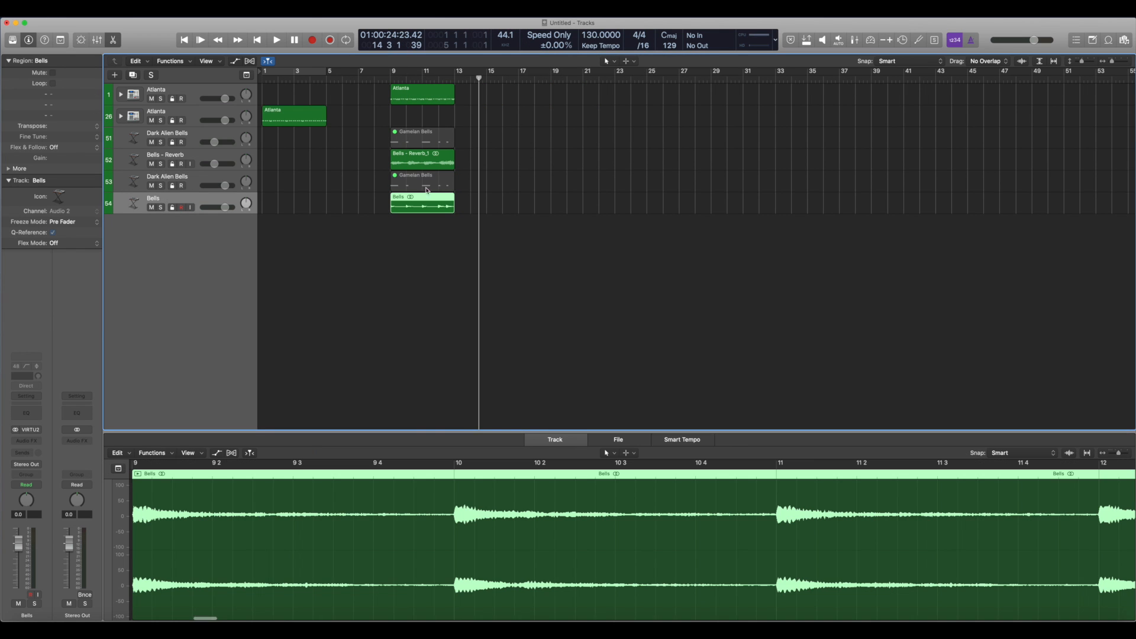
Toggle Alchemy's bypass on the lower Dark Alien Bells track and move the upper Dark Alien Bells track below Bells - Reverb.
left_click(231, 177)
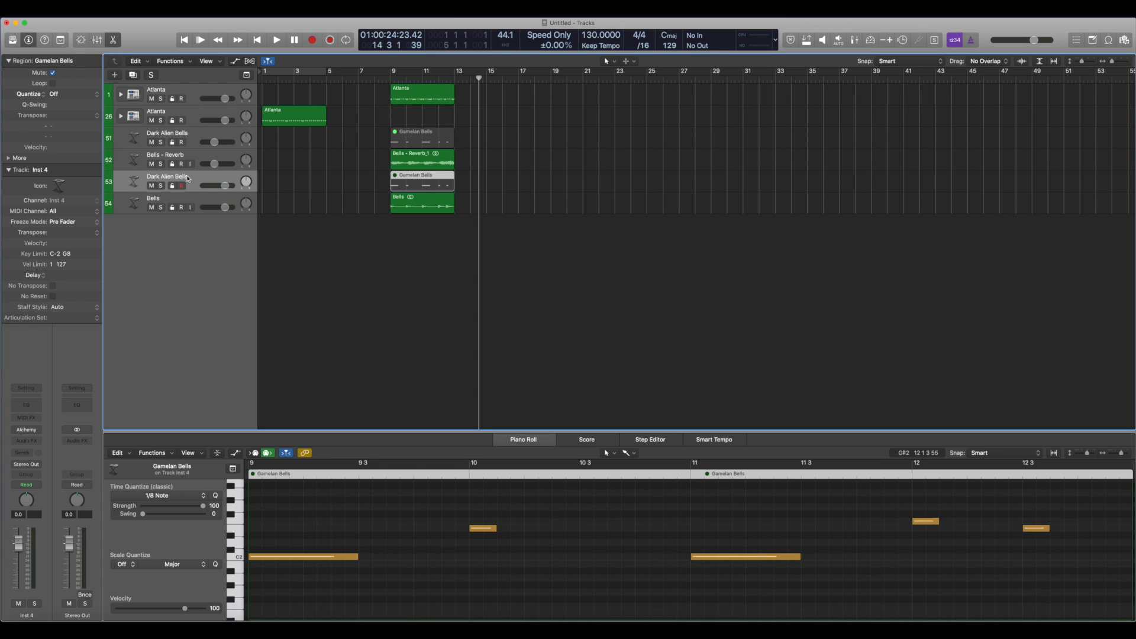
left_click(15, 430)
left_click(194, 132)
left_click_drag(194, 132, 194, 175)
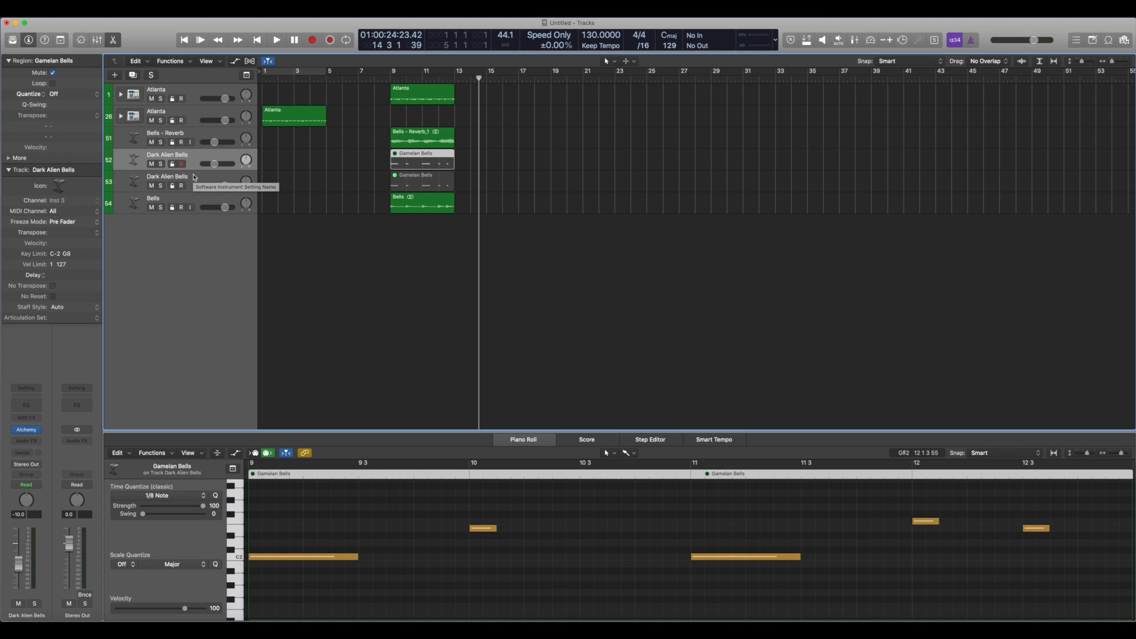
Select both Dark Alien Bells tracks and bypass Alchemy on their channels together in the Mixer.
left_click(194, 177, "shift")
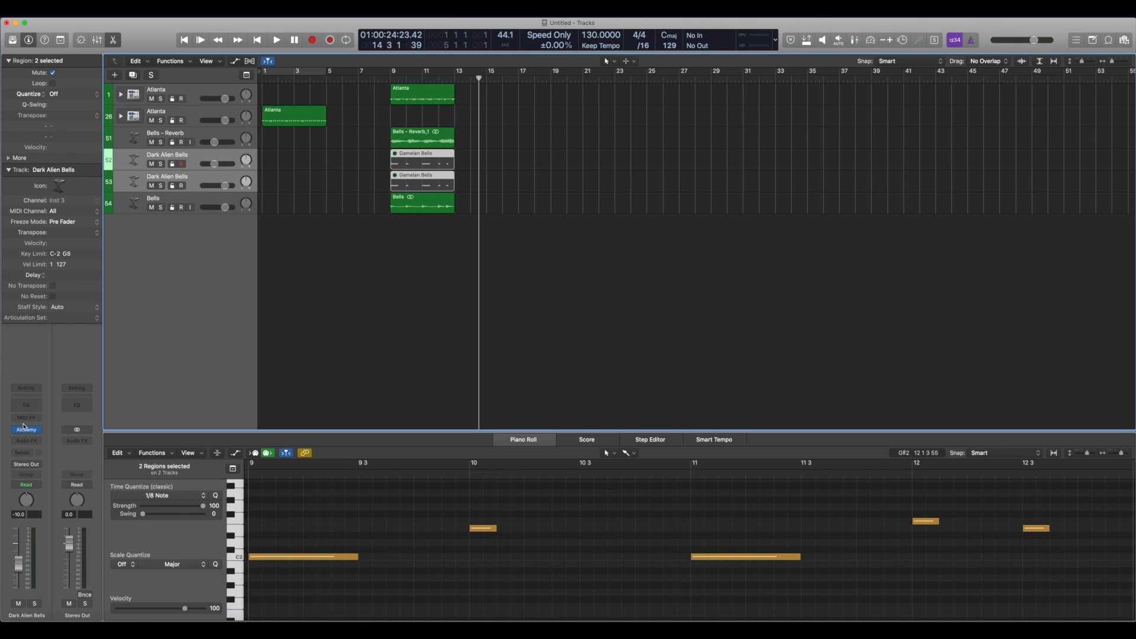
key("x")
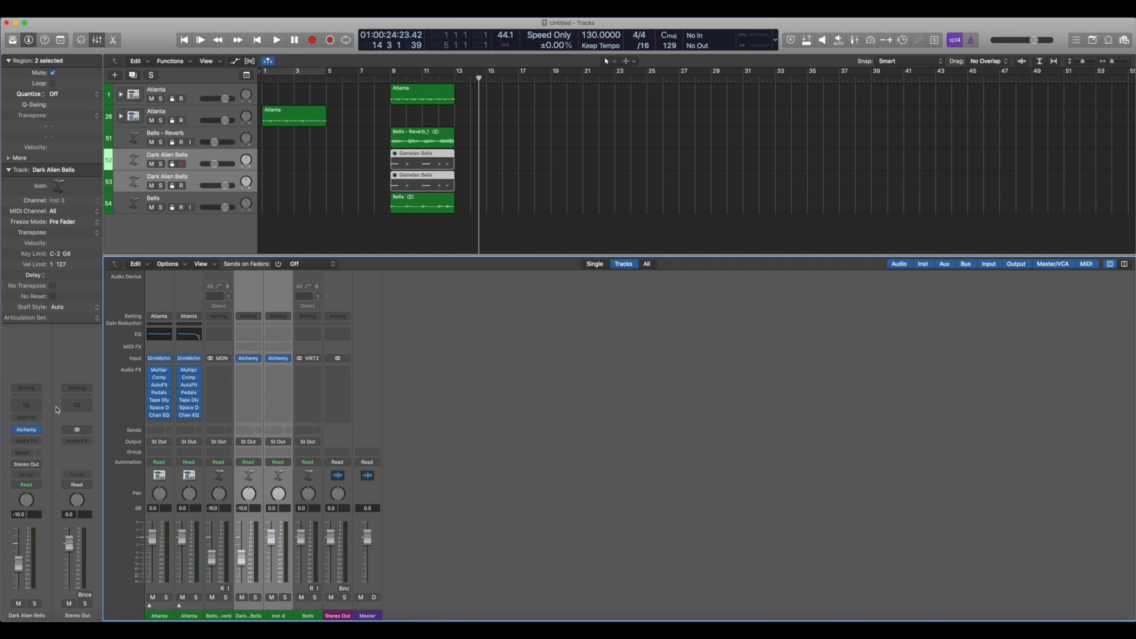
left_click(239, 359)
left_click(240, 359)
left_click(239, 359)
Try adding a stereo Channel EQ to both selected bells channels, and set the effect slot back to No Plug-in.
left_click(258, 335)
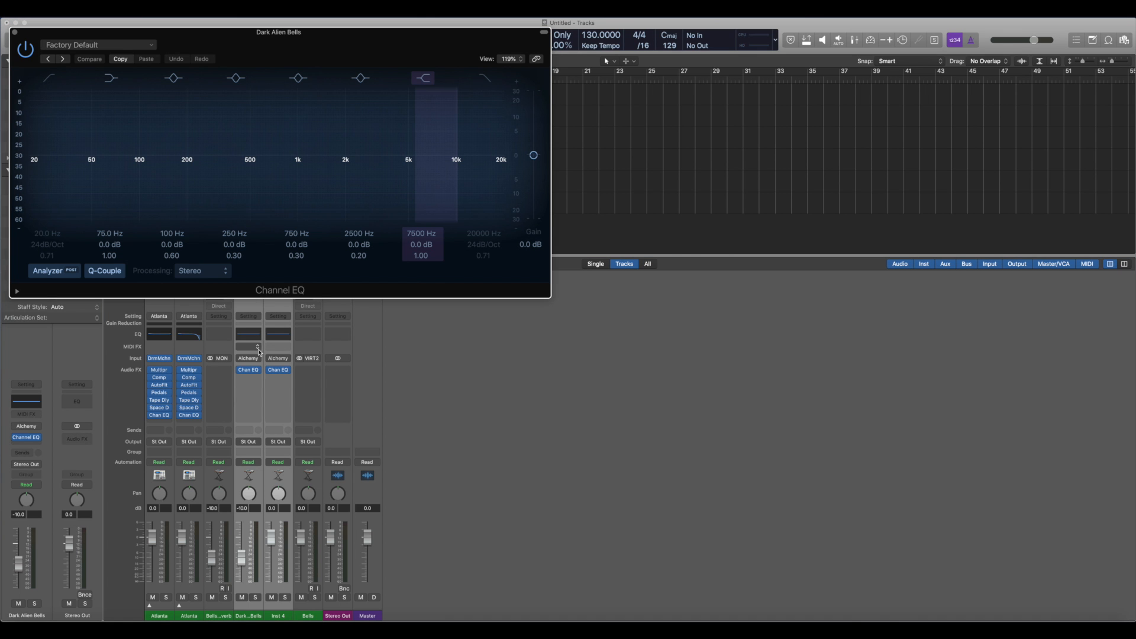
left_click(258, 369)
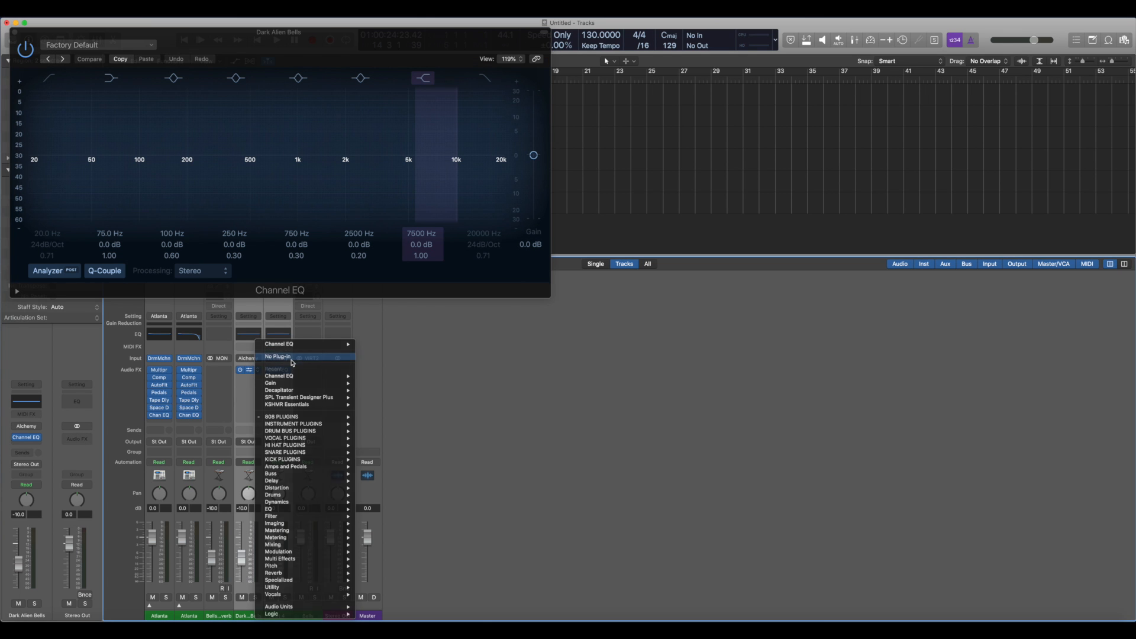
left_click(259, 371)
left_click(257, 371)
mouse_move(319, 393)
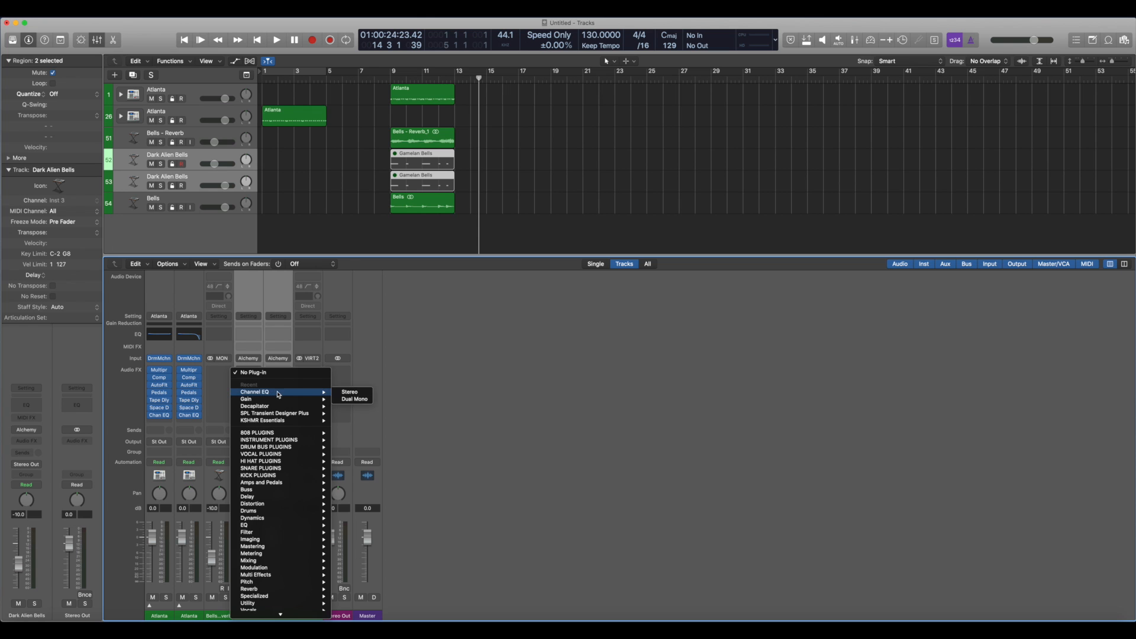
left_click(349, 392)
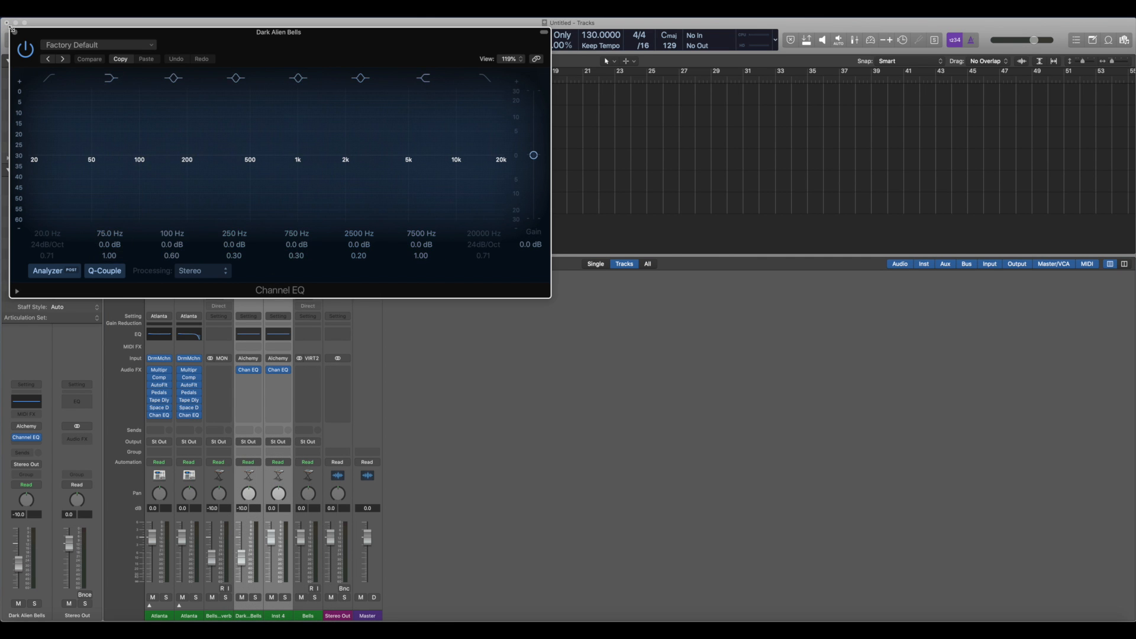
key("super+w")
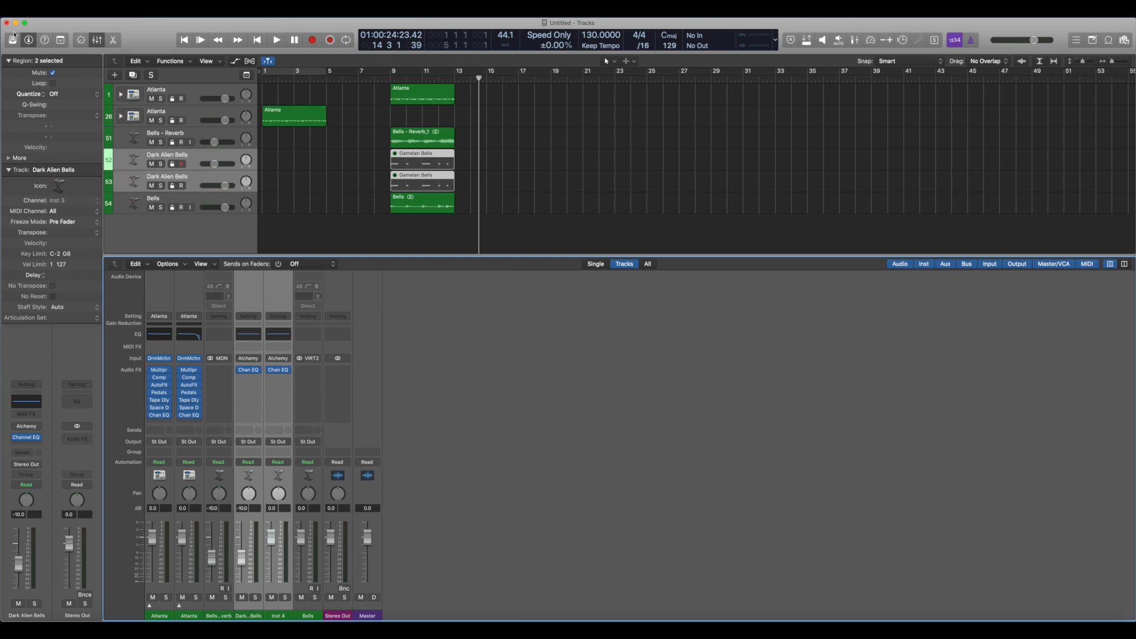
left_click(261, 370)
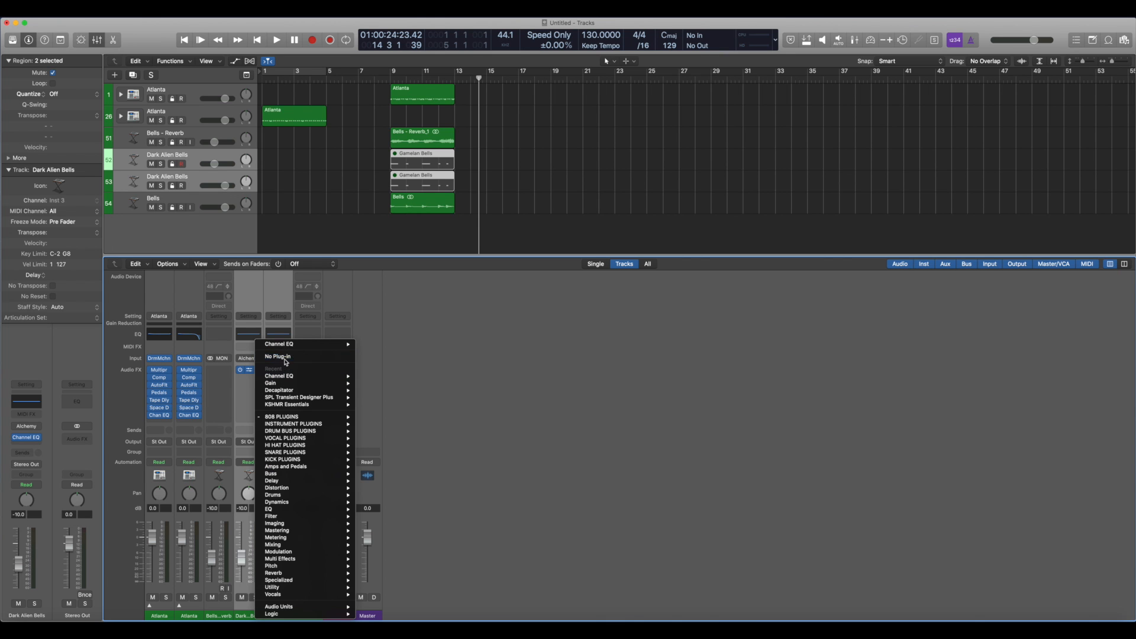
left_click(278, 356)
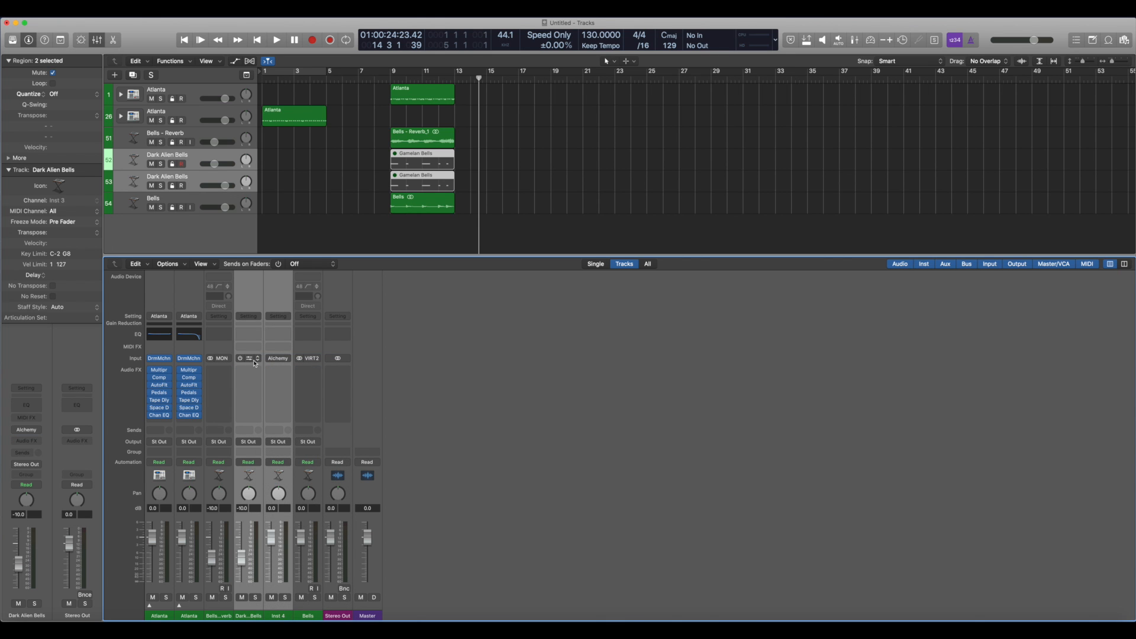
Move both Dark Alien Bells tracks below the Bells audio track and clear the region selection.
left_click_drag(195, 158, 204, 242)
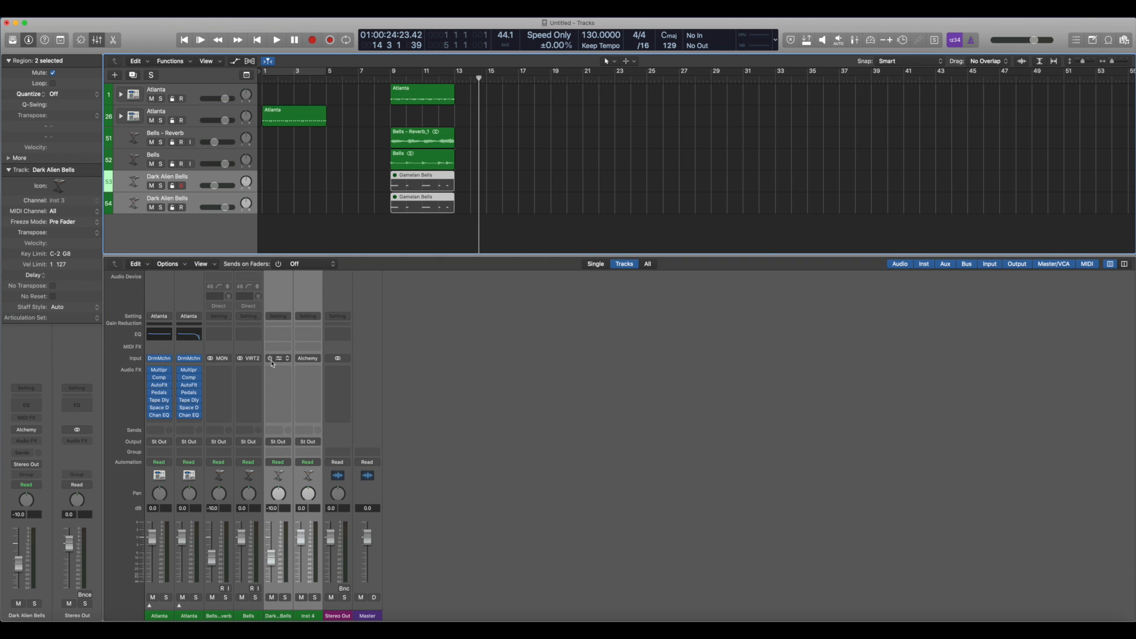
left_click(297, 233)
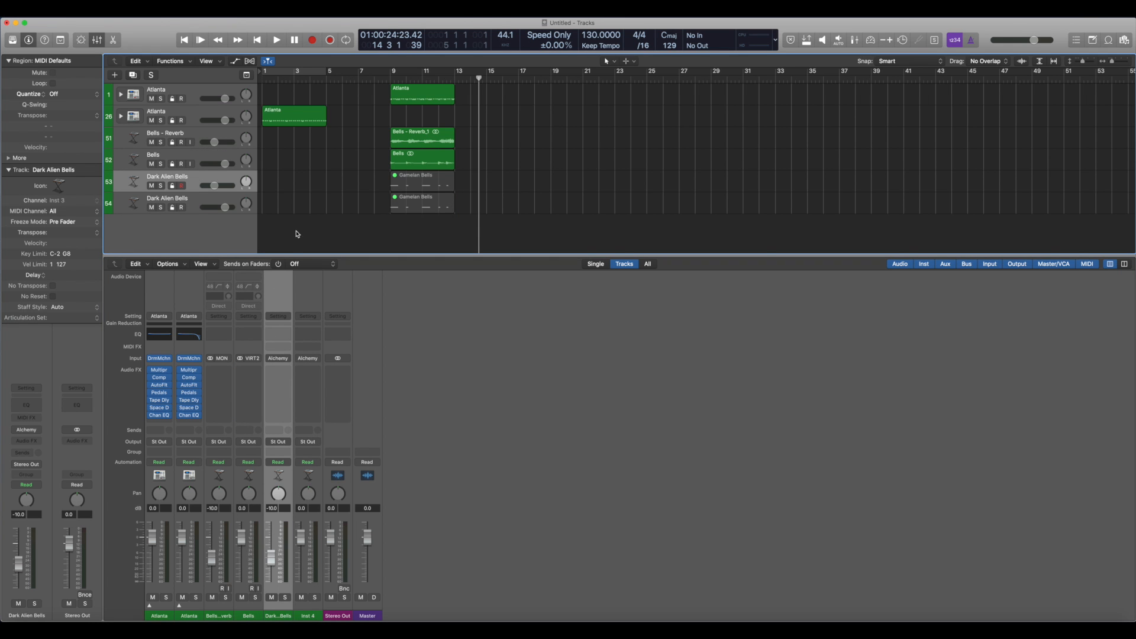
key("super+Right")
key("super+Right")
scroll(307, 221, "left", 3)
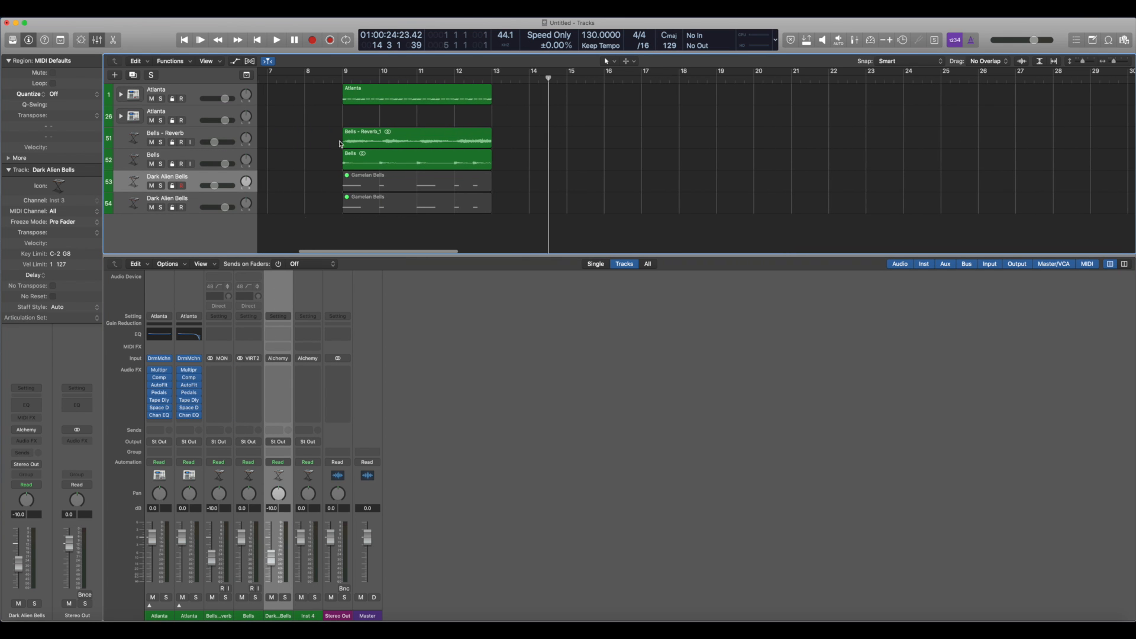